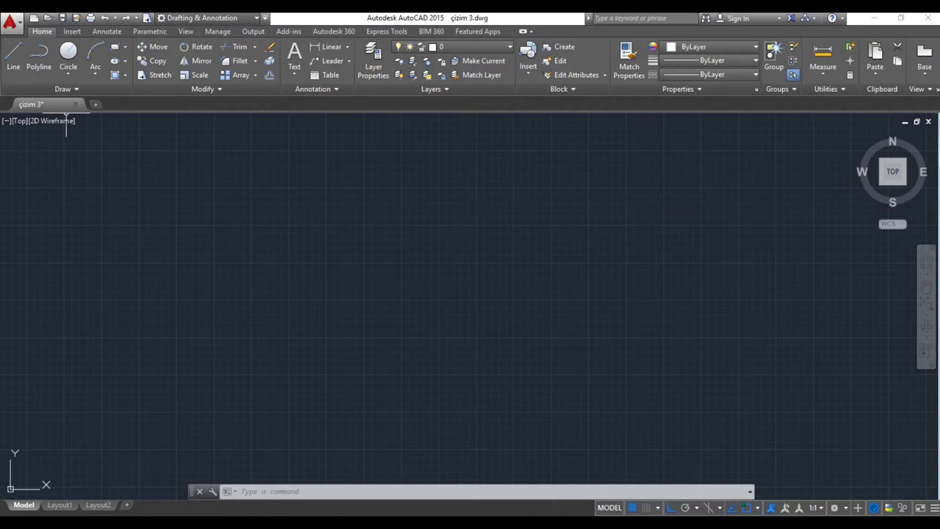
Check the application menu's recent drawings, then restart the LINE command with L
{"action": "left_click", "coordinate": [11, 22]}
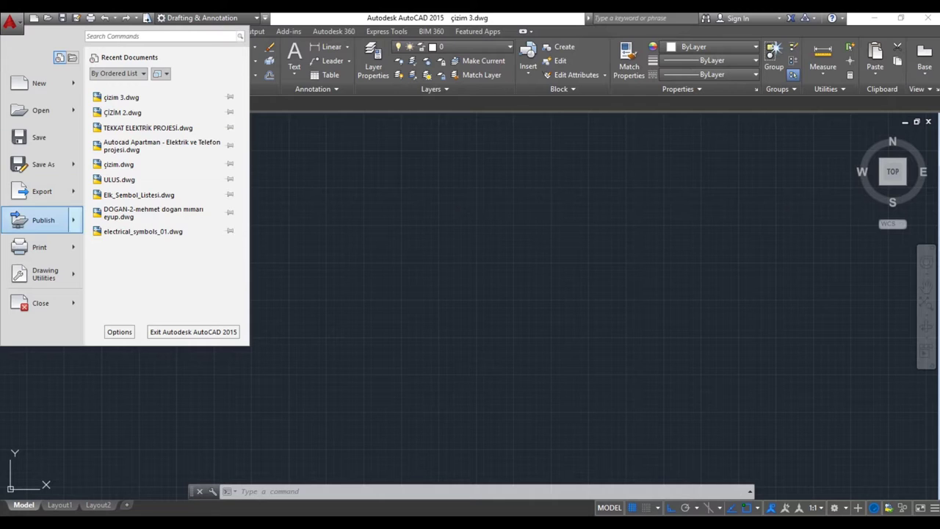
{"action": "left_click", "coordinate": [302, 273]}
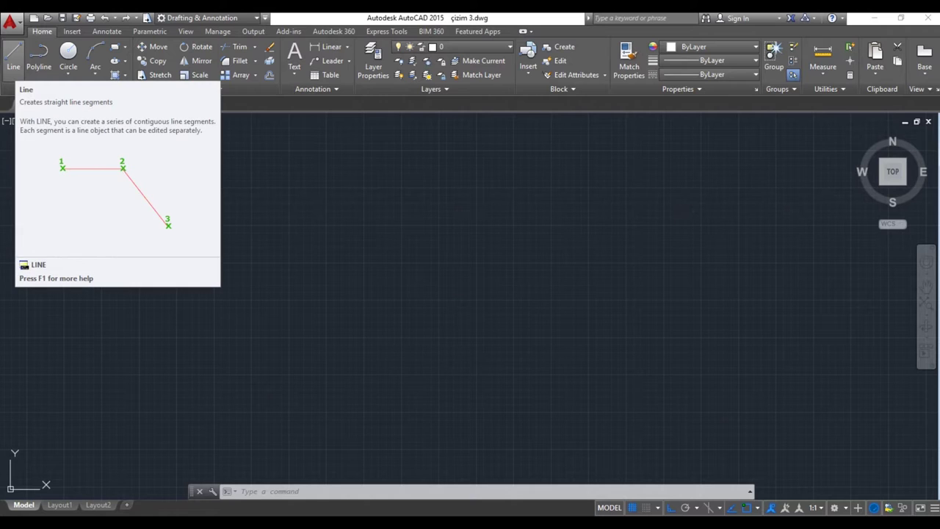
{"action": "left_click", "coordinate": [13, 53]}
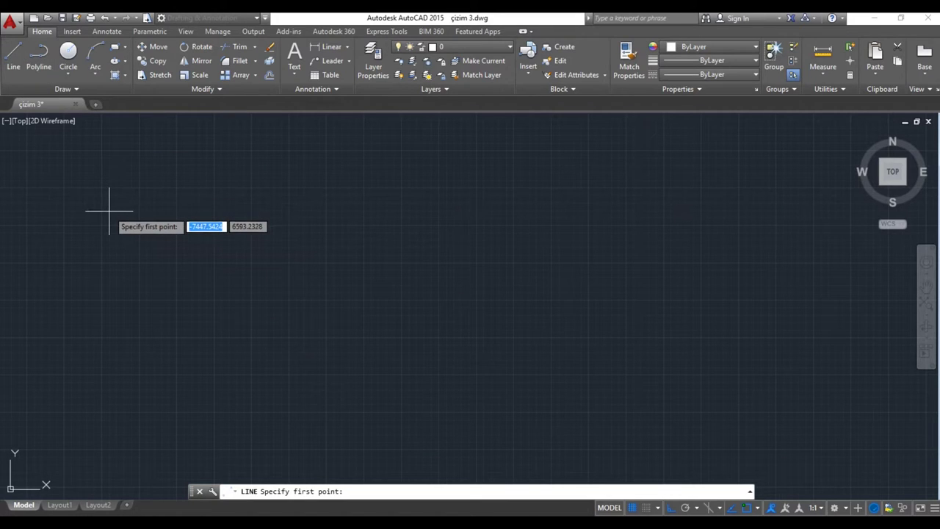
{"action": "key", "text": "Escape"}
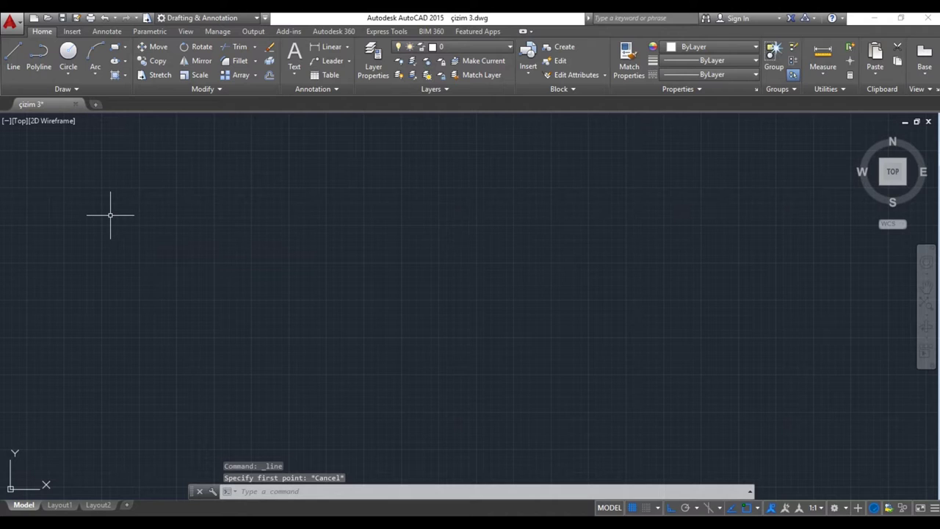
{"action": "type", "text": "l"}
{"action": "key", "text": "Return"}
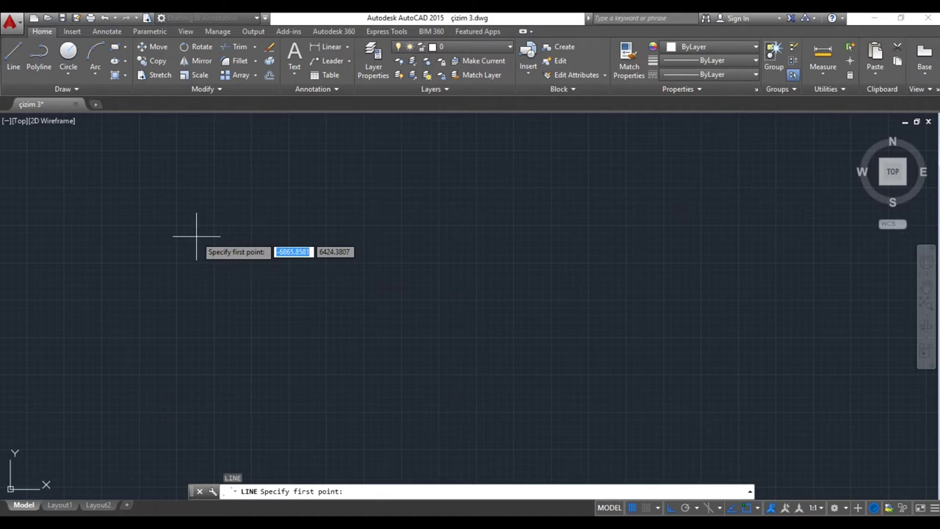
Place the line's first point left of centre, toggling Ortho off and back on
{"action": "left_click", "coordinate": [185, 279]}
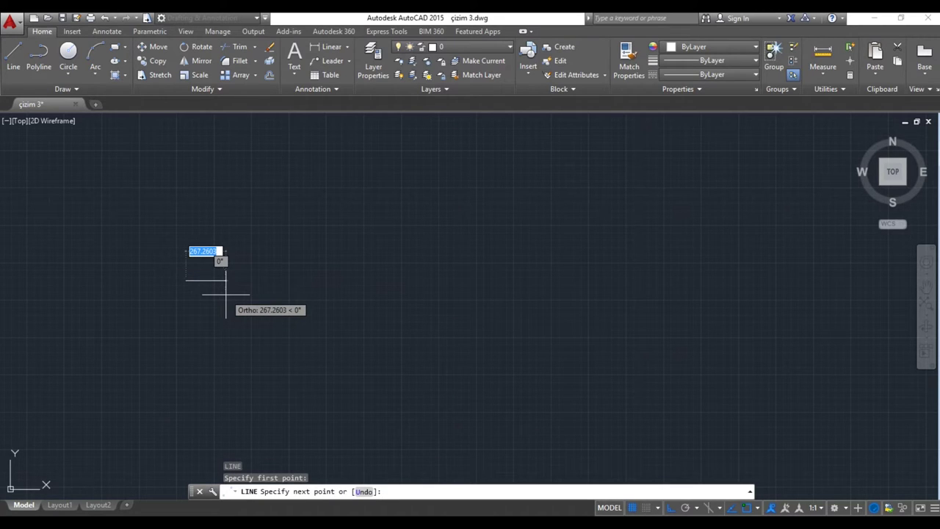
{"action": "key", "text": "F8"}
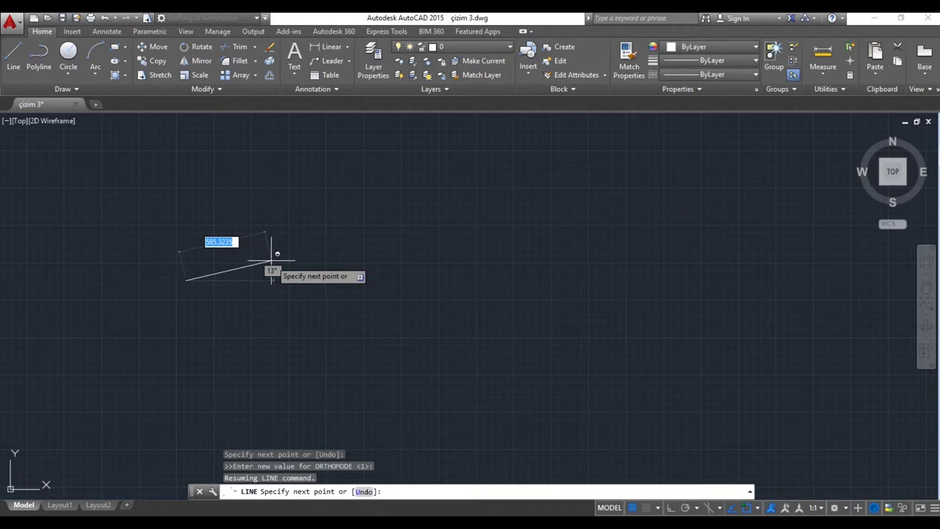
{"action": "key", "text": "shift"}
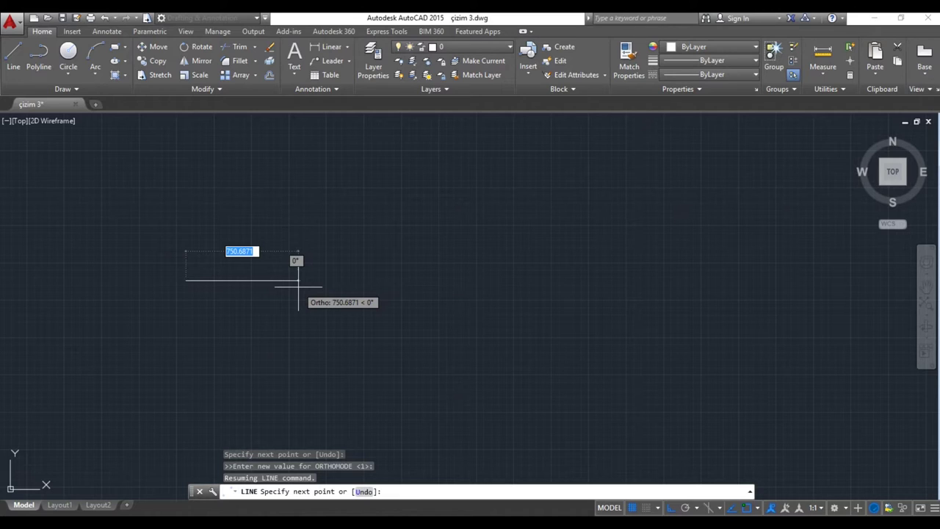
Draw the rectangle's sides of 200, 300 and 200, then close it at the start corner
{"action": "type", "text": "200"}
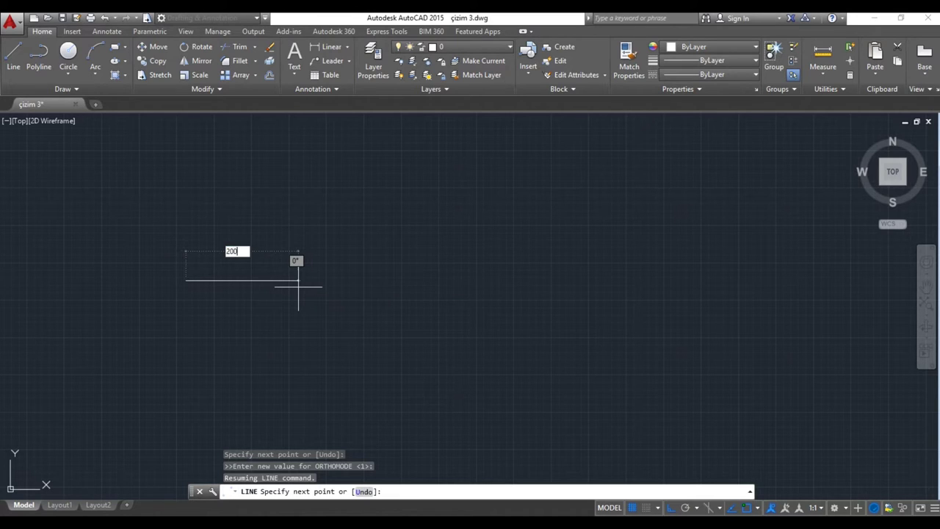
{"action": "key", "text": "Return"}
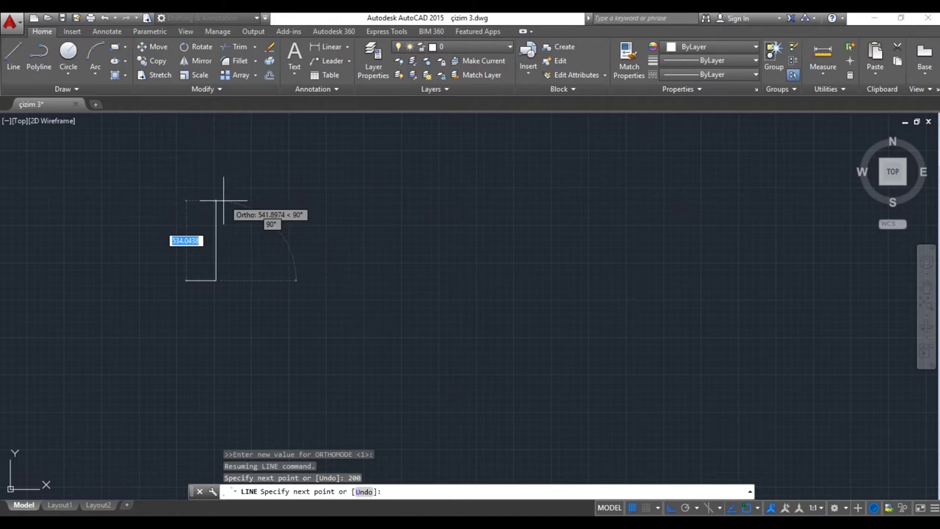
{"action": "type", "text": "300"}
{"action": "key", "text": "Return"}
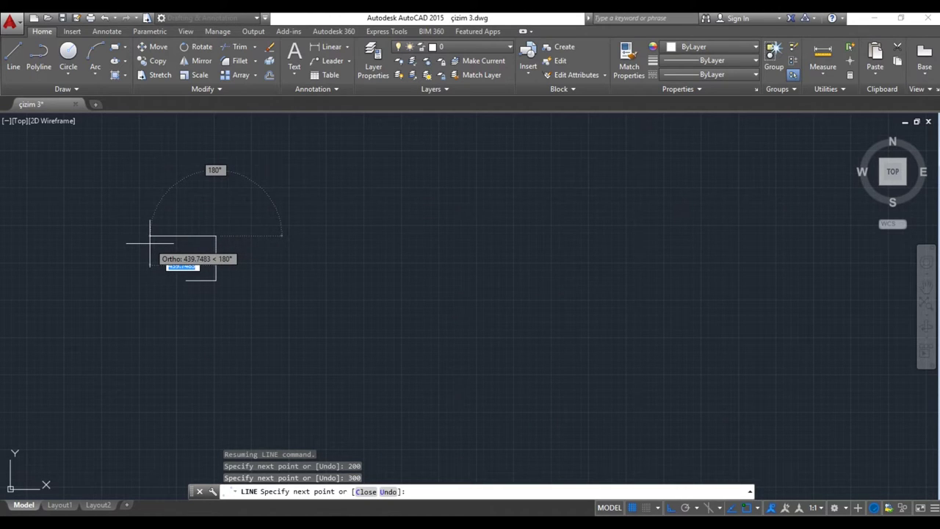
{"action": "type", "text": "200"}
{"action": "key", "text": "Return"}
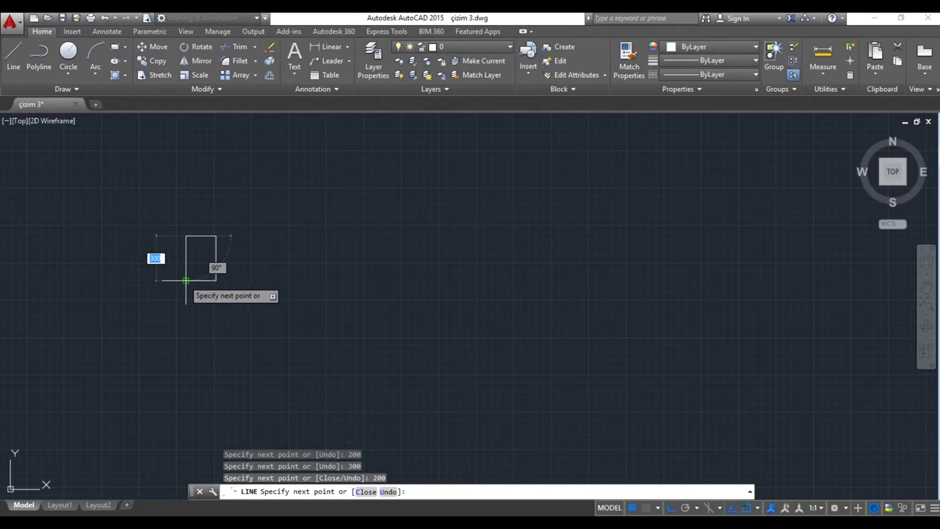
{"action": "scroll", "coordinate": [185, 278], "scroll_direction": "up", "scroll_amount": 2}
{"action": "scroll", "coordinate": [185, 276], "scroll_direction": "up", "scroll_amount": 2}
{"action": "scroll", "coordinate": [190, 273], "scroll_direction": "up", "scroll_amount": 4}
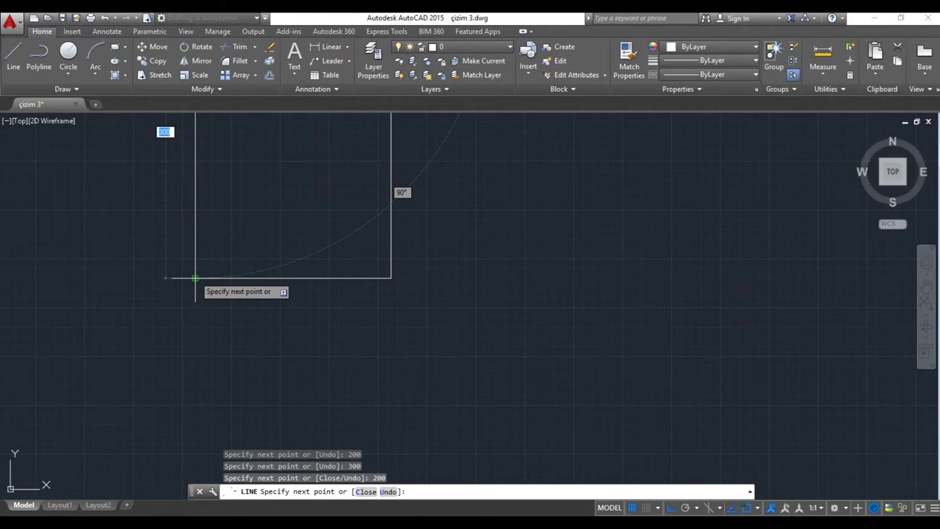
{"action": "left_click", "coordinate": [195, 278]}
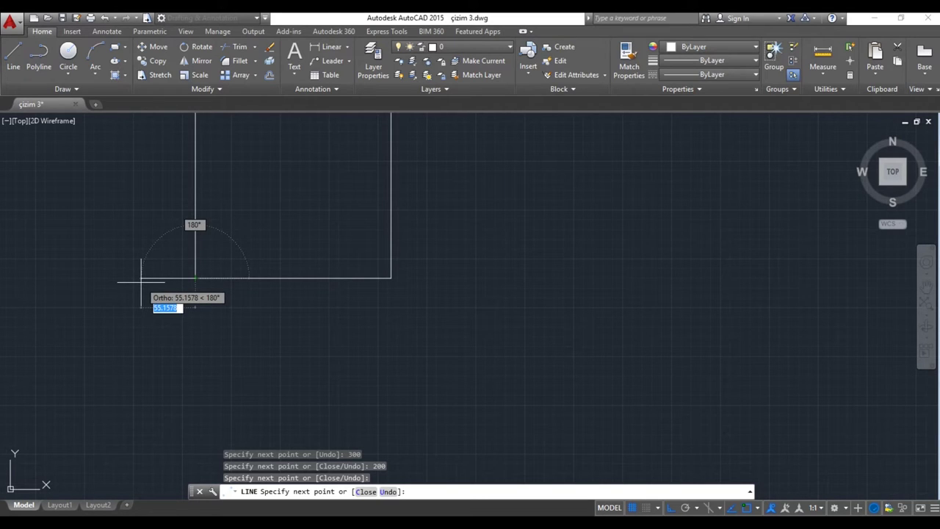
{"action": "key", "text": "Return"}
Recentre the view on the rectangle and start a new LINE command
{"action": "scroll", "coordinate": [141, 279], "scroll_direction": "down", "scroll_amount": 2}
{"action": "middle_click_drag", "start_coordinate": [147, 269], "coordinate": [188, 340]}
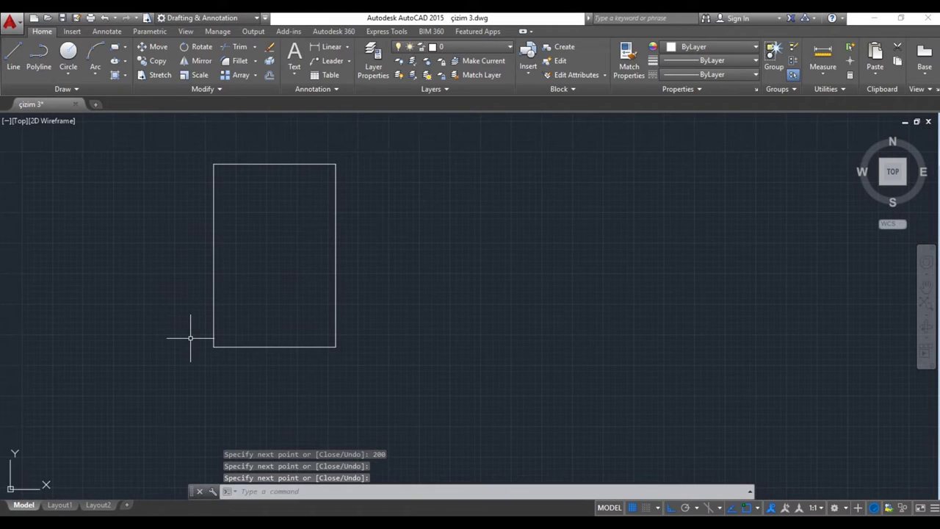
{"action": "middle_click_drag", "start_coordinate": [170, 300], "coordinate": [161, 345]}
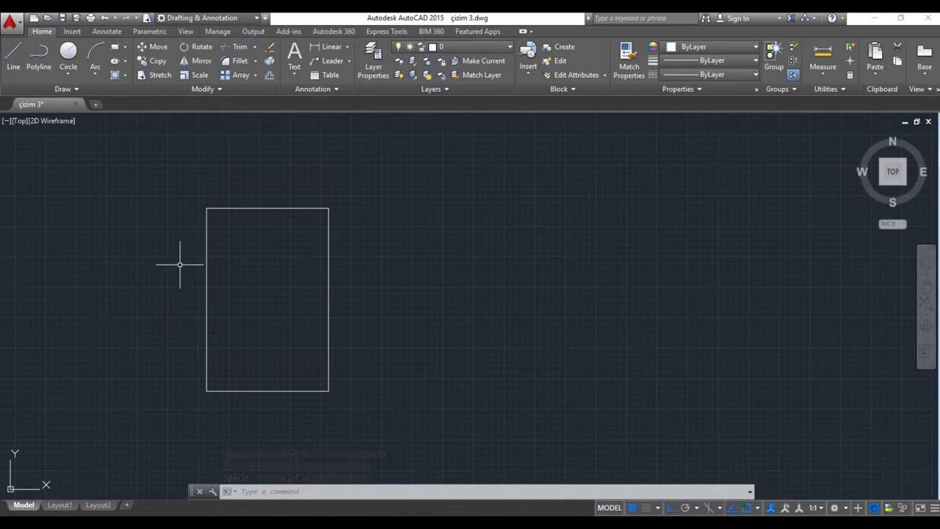
{"action": "type", "text": "l"}
{"action": "key", "text": "Return"}
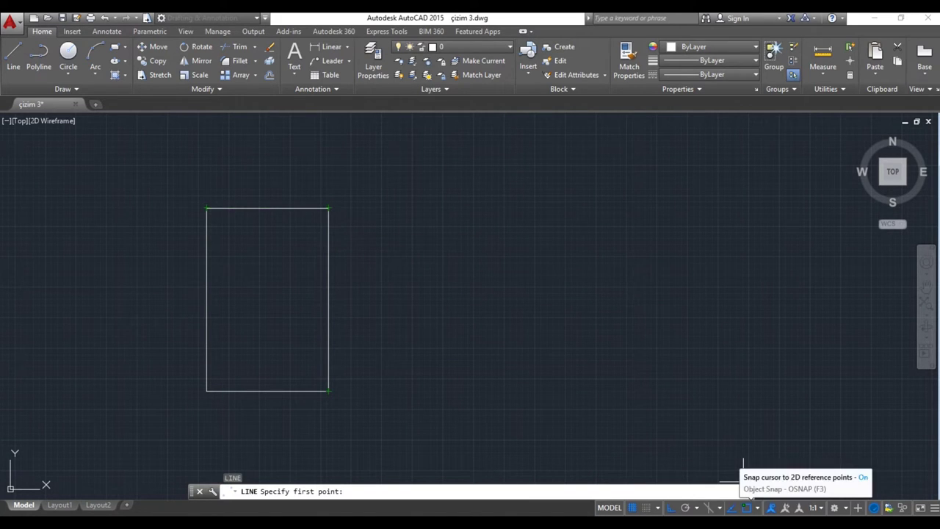
Review the active object snaps such as Endpoint, Midpoint and Center, and confirm with OK
{"action": "left_click", "coordinate": [757, 507]}
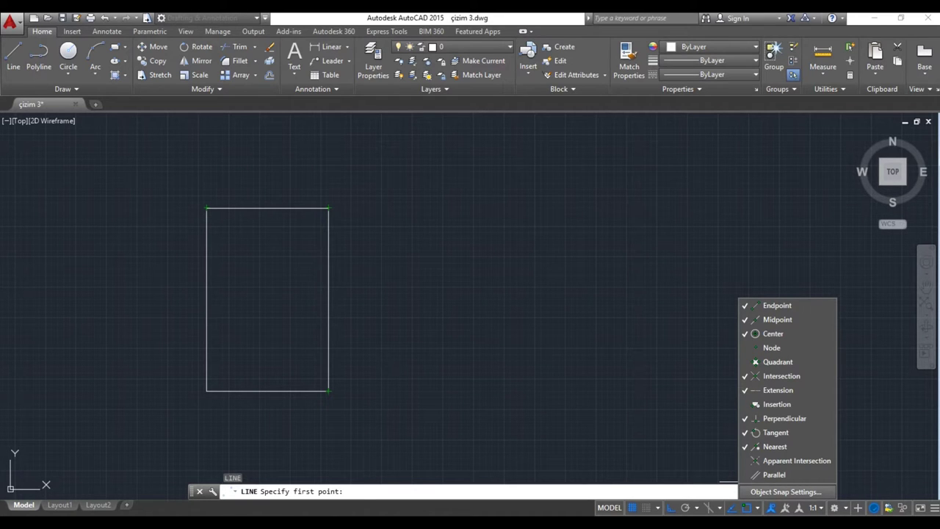
{"action": "left_click", "coordinate": [786, 492]}
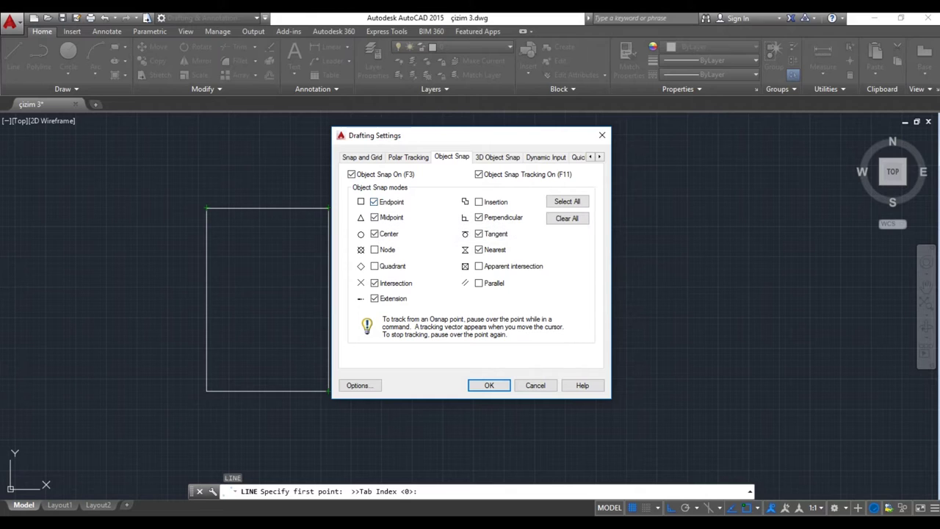
{"action": "left_click", "coordinate": [489, 385]}
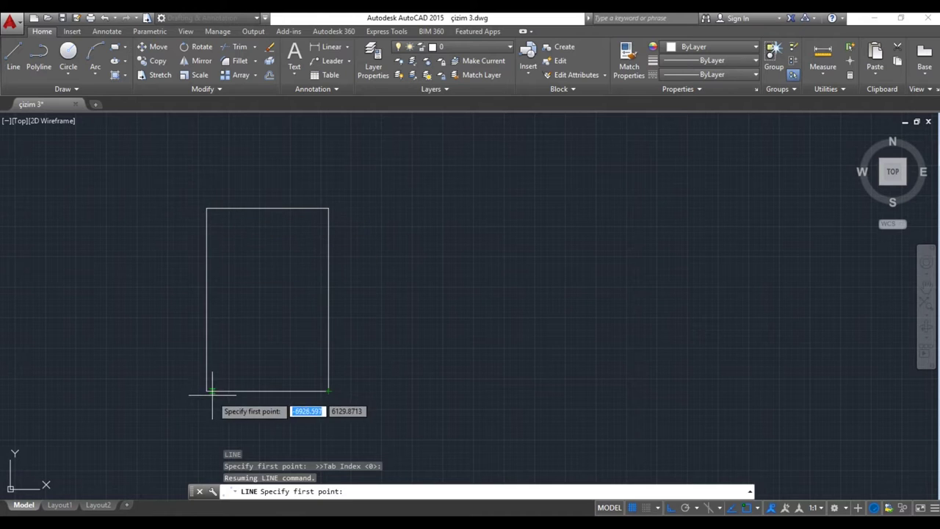
{"action": "mouse_move", "coordinate": [261, 365]}
{"action": "middle_mouse_down"}
{"action": "mouse_move", "coordinate": [336, 336]}
{"action": "mouse_move", "coordinate": [360, 305]}
{"action": "mouse_move", "coordinate": [519, 342]}
{"action": "mouse_move", "coordinate": [370, 394]}
{"action": "mouse_move", "coordinate": [334, 284]}
{"action": "mouse_move", "coordinate": [544, 324]}
{"action": "mouse_move", "coordinate": [412, 386]}
{"action": "mouse_move", "coordinate": [409, 315]}
{"action": "middle_mouse_up"}
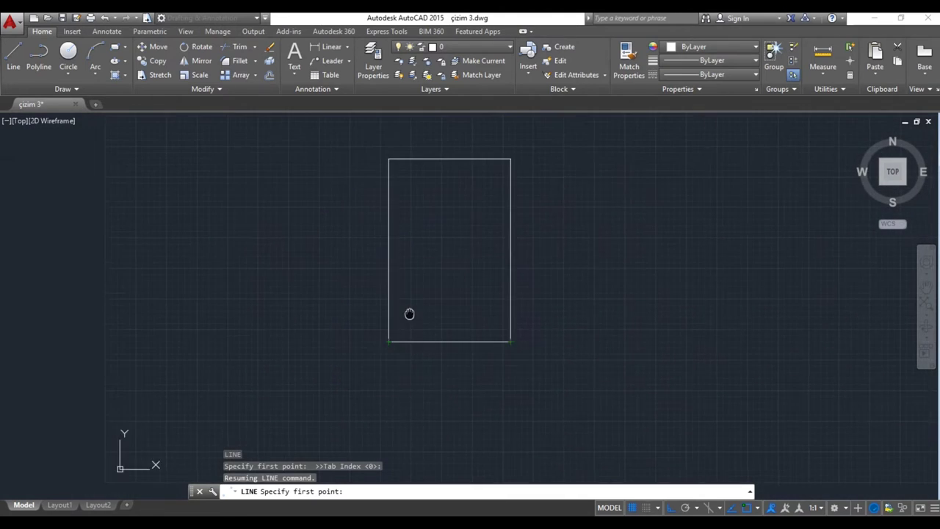
{"action": "scroll", "coordinate": [435, 304], "scroll_direction": "up", "scroll_amount": 2}
{"action": "scroll", "coordinate": [435, 304], "scroll_direction": "down", "scroll_amount": 2}
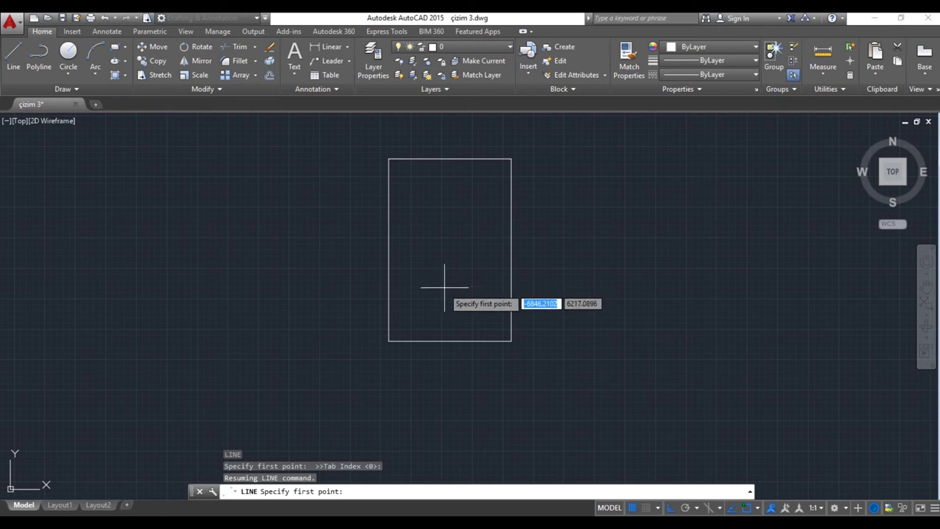
{"action": "scroll", "coordinate": [449, 285], "scroll_direction": "up", "scroll_amount": 1}
{"action": "scroll", "coordinate": [449, 285], "scroll_direction": "up", "scroll_amount": 1}
{"action": "scroll", "coordinate": [449, 285], "scroll_direction": "down", "scroll_amount": 2}
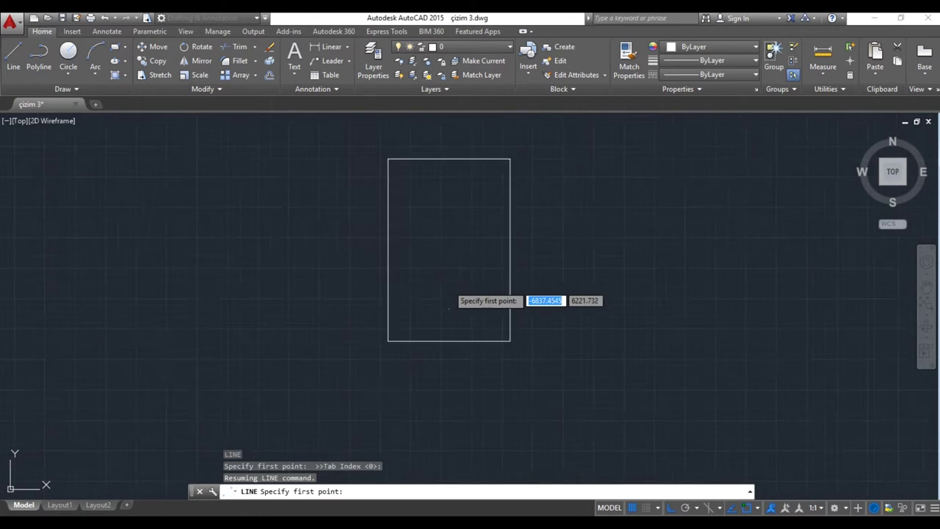
{"action": "scroll", "coordinate": [449, 286], "scroll_direction": "up", "scroll_amount": 1}
{"action": "scroll", "coordinate": [450, 286], "scroll_direction": "up", "scroll_amount": 1}
{"action": "scroll", "coordinate": [450, 287], "scroll_direction": "down", "scroll_amount": 1}
{"action": "scroll", "coordinate": [450, 286], "scroll_direction": "down", "scroll_amount": 2}
{"action": "scroll", "coordinate": [450, 287], "scroll_direction": "up", "scroll_amount": 2}
{"action": "scroll", "coordinate": [449, 288], "scroll_direction": "down", "scroll_amount": 1}
{"action": "scroll", "coordinate": [450, 289], "scroll_direction": "down", "scroll_amount": 1}
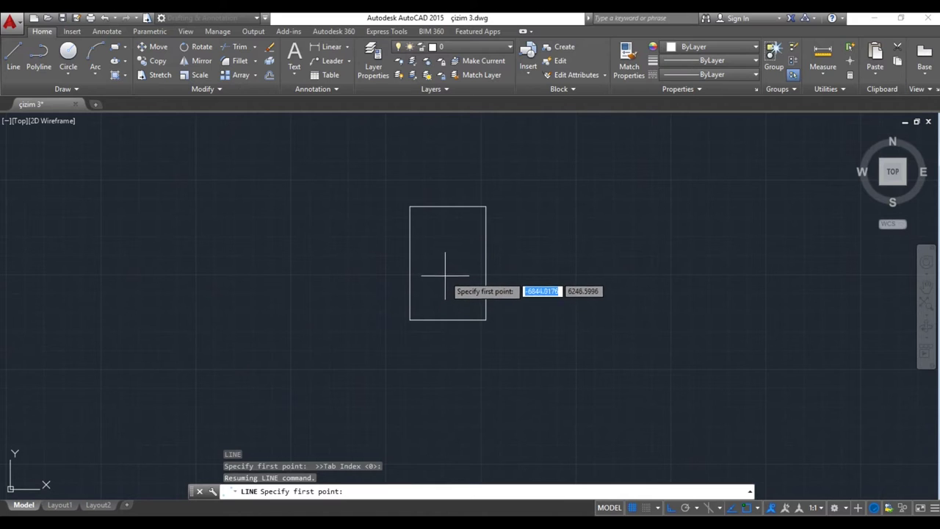
{"action": "scroll", "coordinate": [444, 275], "scroll_direction": "up", "scroll_amount": 2}
{"action": "mouse_move", "coordinate": [443, 279]}
{"action": "middle_mouse_down"}
{"action": "mouse_move", "coordinate": [444, 312]}
{"action": "mouse_move", "coordinate": [336, 325]}
{"action": "mouse_move", "coordinate": [329, 269]}
{"action": "mouse_move", "coordinate": [517, 279]}
{"action": "mouse_move", "coordinate": [403, 388]}
{"action": "mouse_move", "coordinate": [380, 257]}
{"action": "mouse_move", "coordinate": [478, 305]}
{"action": "mouse_move", "coordinate": [430, 336]}
{"action": "mouse_move", "coordinate": [410, 318]}
{"action": "mouse_move", "coordinate": [385, 345]}
{"action": "mouse_move", "coordinate": [390, 302]}
{"action": "mouse_move", "coordinate": [451, 315]}
{"action": "mouse_move", "coordinate": [475, 302]}
{"action": "mouse_move", "coordinate": [413, 330]}
{"action": "mouse_move", "coordinate": [437, 280]}
{"action": "mouse_move", "coordinate": [457, 315]}
{"action": "middle_mouse_up"}
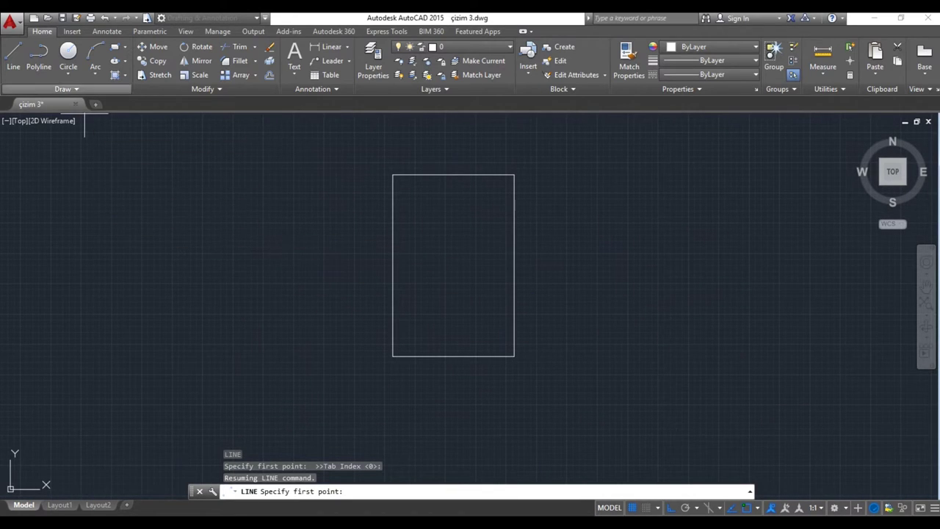
Draw an open five-segment polyline left of the tall rectangle with Ortho off
{"action": "left_click", "coordinate": [39, 59]}
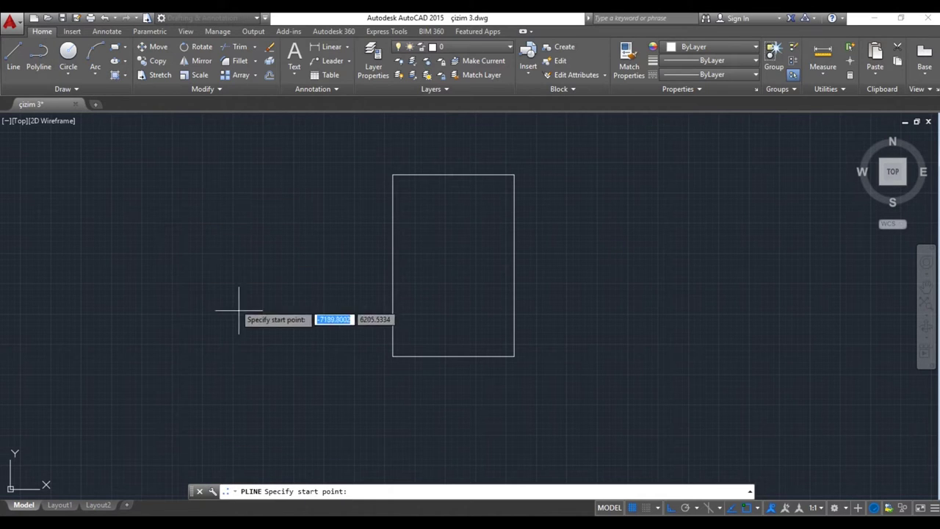
{"action": "left_click", "coordinate": [215, 339]}
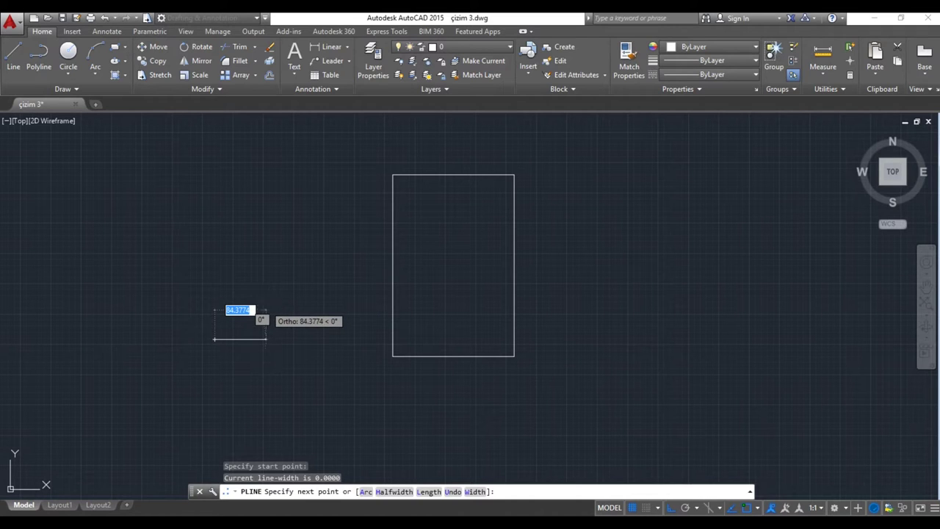
{"action": "key", "text": "F8"}
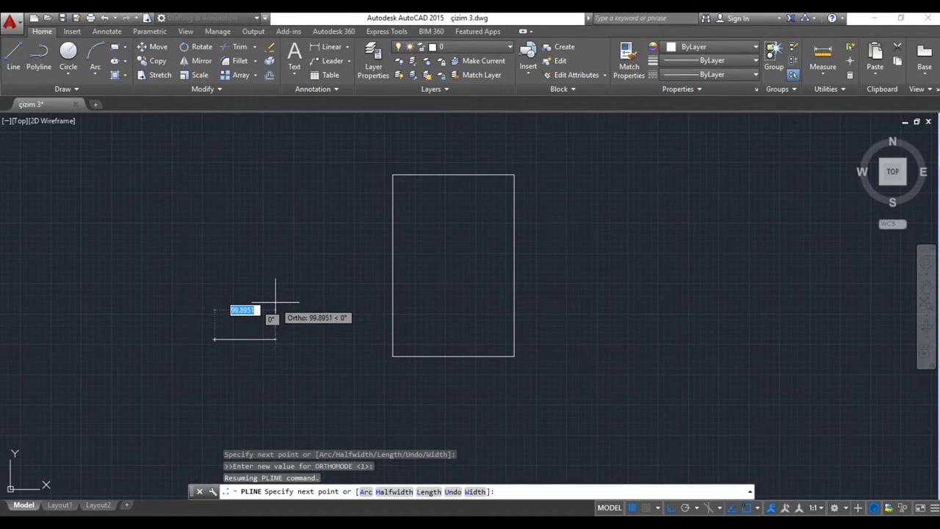
{"action": "key", "text": "F8"}
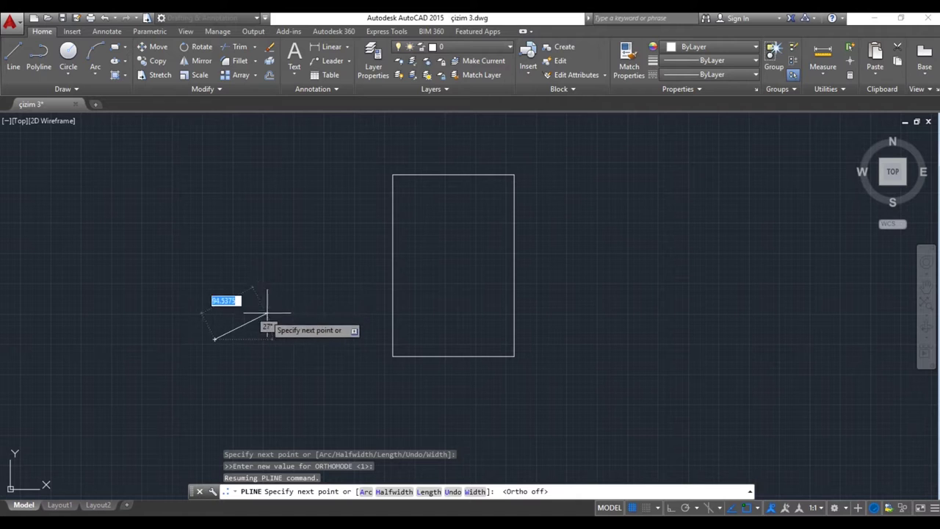
{"action": "left_click", "coordinate": [274, 307]}
{"action": "left_click", "coordinate": [281, 235]}
{"action": "left_click", "coordinate": [194, 206]}
{"action": "left_click", "coordinate": [130, 266]}
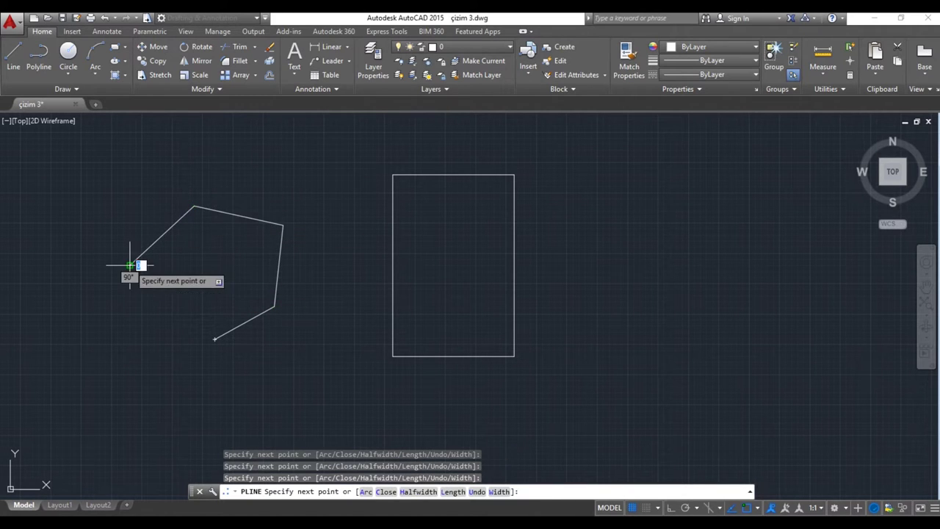
{"action": "left_click", "coordinate": [152, 337]}
{"action": "key", "text": "Return"}
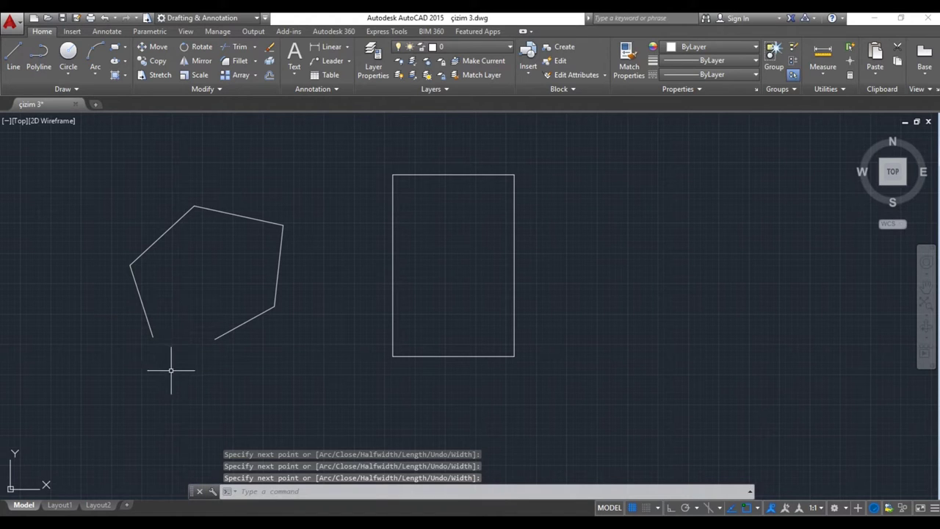
Draw a connected three-segment zigzag line above the polyline
{"action": "left_click", "coordinate": [13, 56]}
{"action": "left_click", "coordinate": [91, 195]}
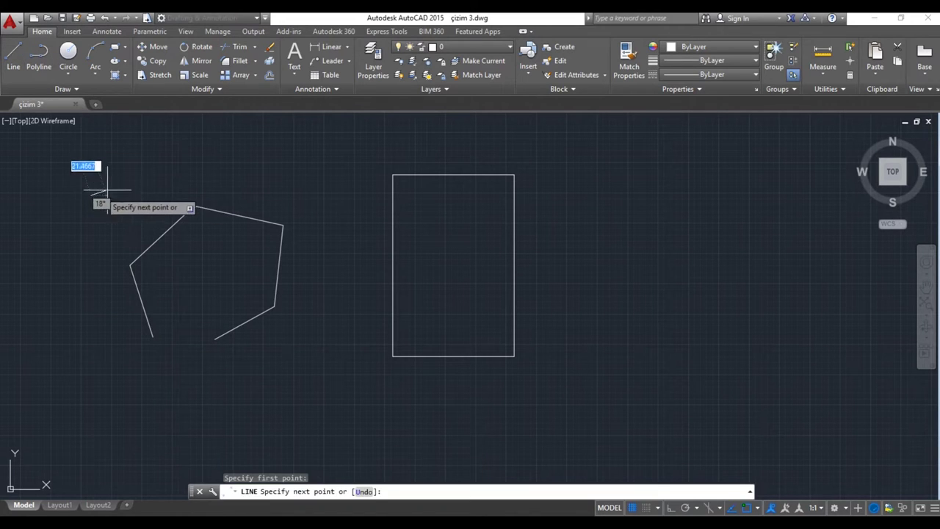
{"action": "left_click", "coordinate": [135, 174]}
{"action": "left_click", "coordinate": [223, 182]}
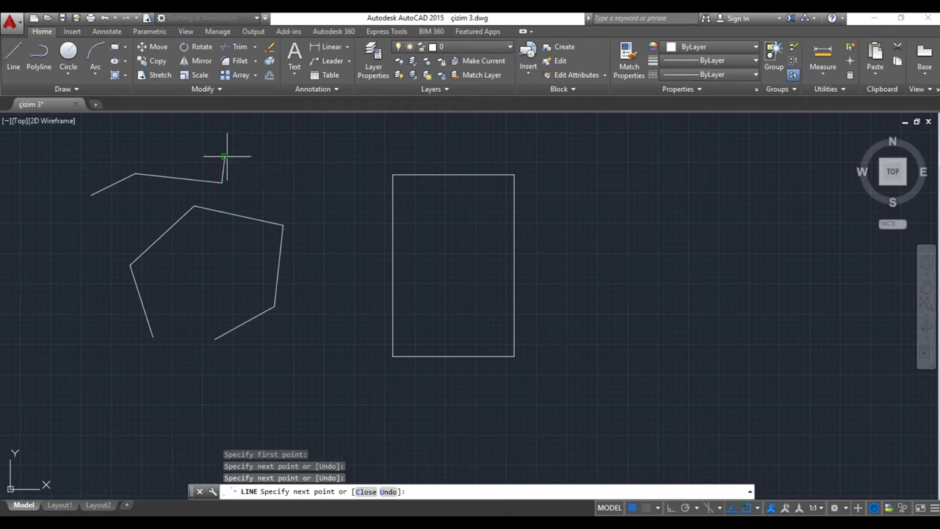
{"action": "left_click", "coordinate": [225, 156]}
{"action": "key", "text": "Return"}
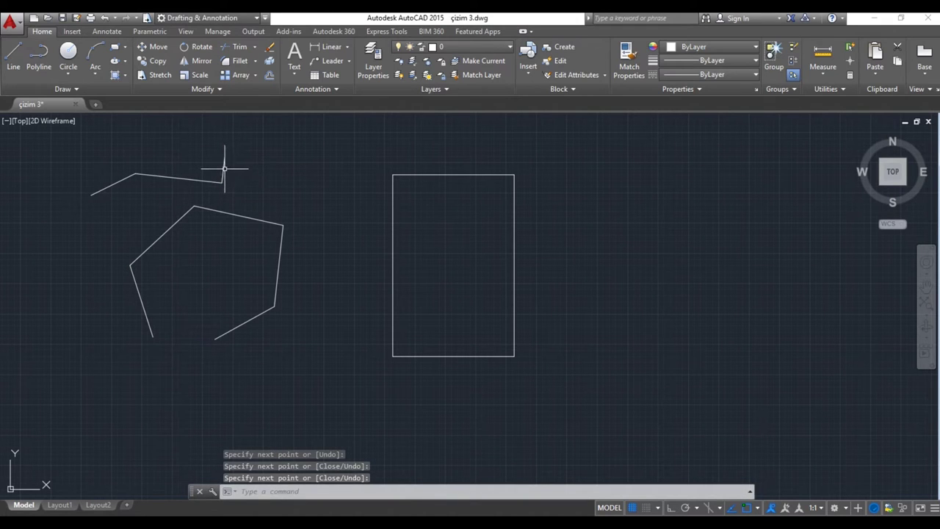
Select the upper lines and then the polyline to check them, clearing each selection
{"action": "left_click", "coordinate": [225, 157]}
{"action": "key", "text": "Return"}
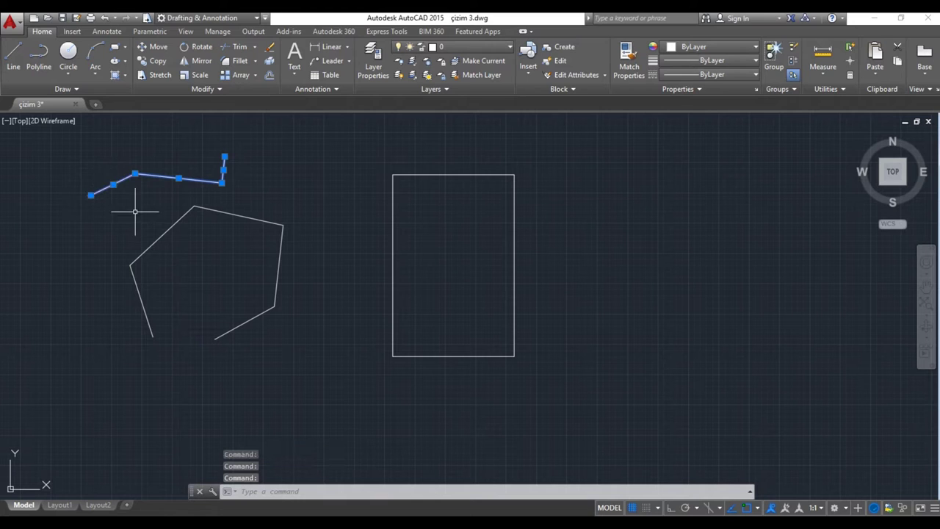
{"action": "key", "text": "Escape"}
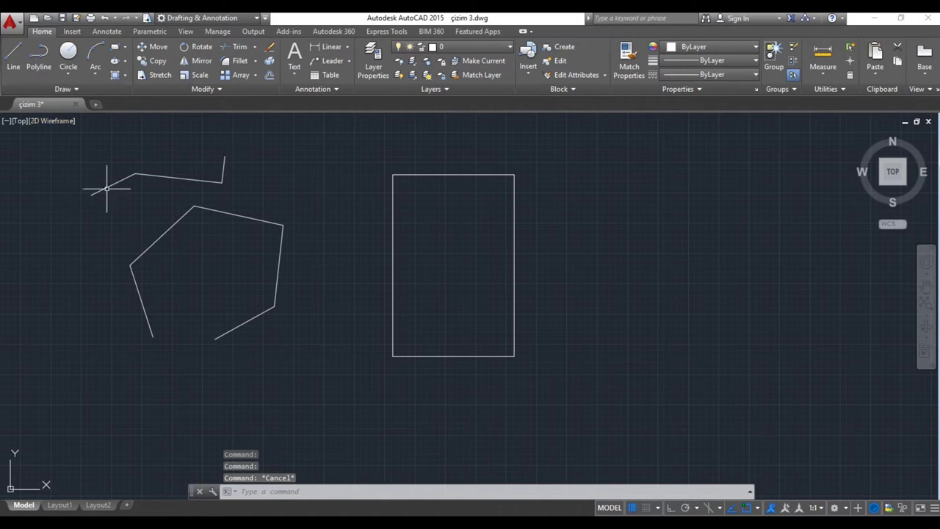
{"action": "left_click", "coordinate": [138, 298]}
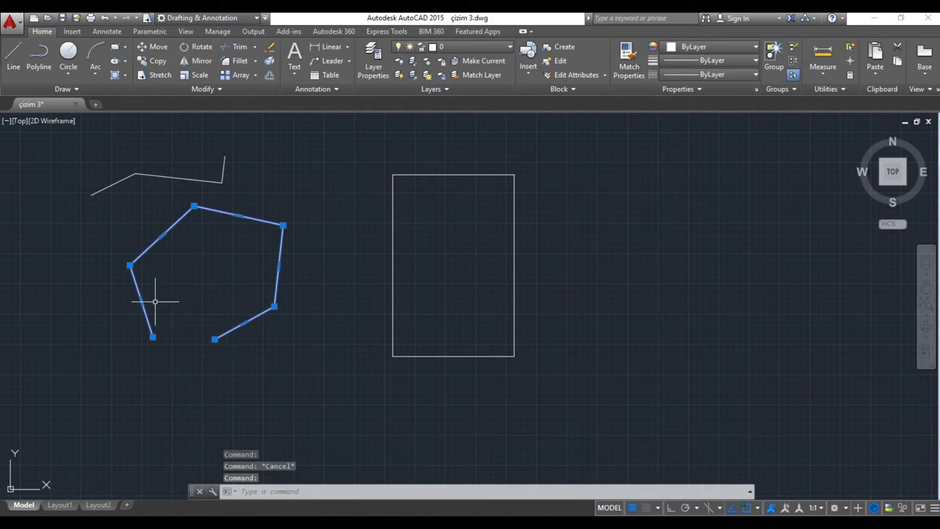
{"action": "key", "text": "Escape"}
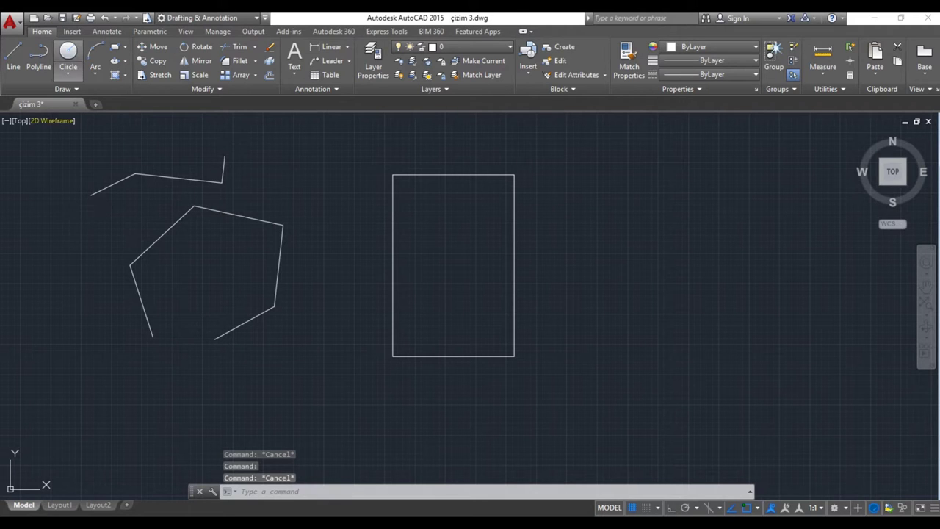
Draw a circle by centre and radius below the open polyline
{"action": "left_click", "coordinate": [68, 53]}
{"action": "left_click", "coordinate": [307, 368]}
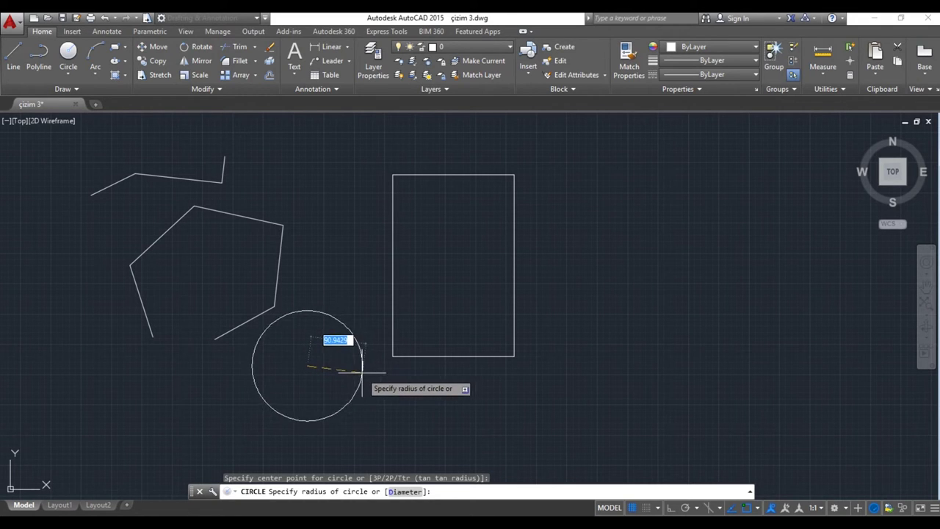
{"action": "left_click", "coordinate": [365, 363]}
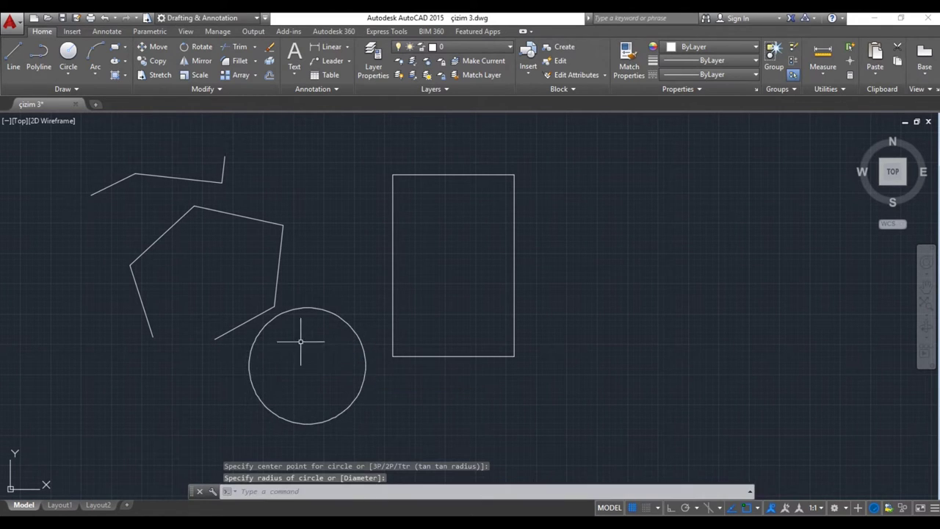
{"action": "left_click", "coordinate": [68, 75]}
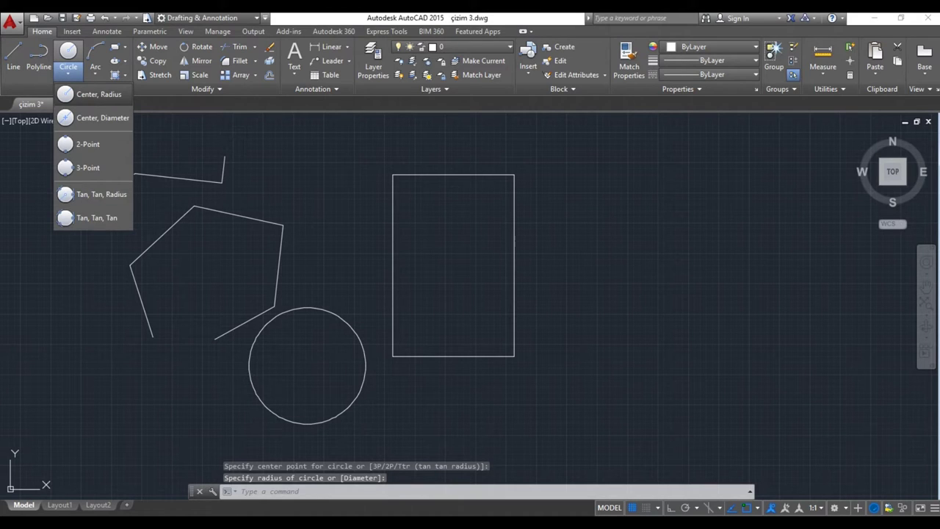
Draw a three-point arc to the right of the tall rectangle
{"action": "left_click", "coordinate": [95, 53]}
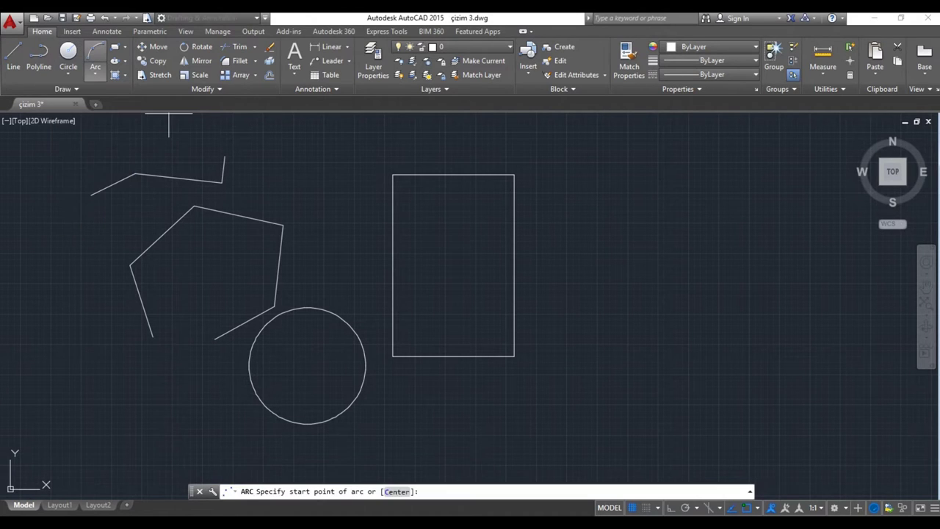
{"action": "middle_click_drag", "start_coordinate": [367, 249], "coordinate": [275, 264]}
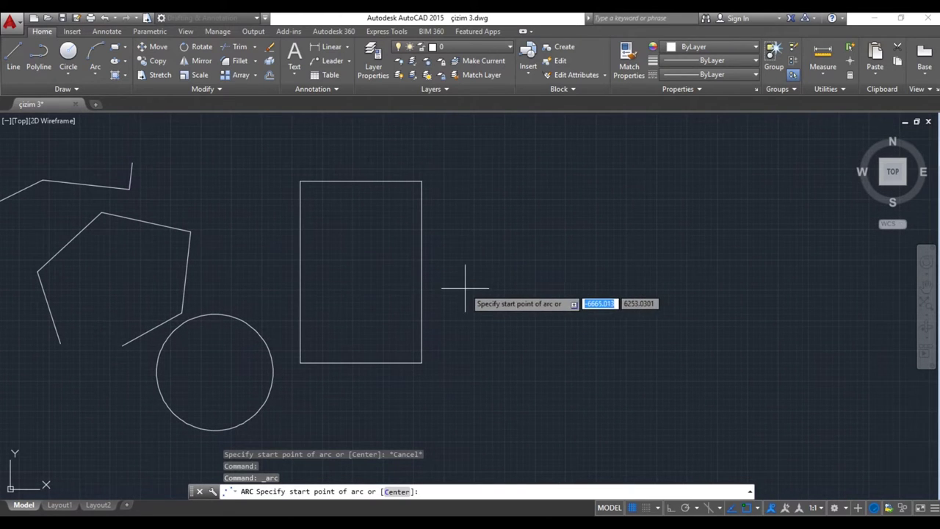
{"action": "left_click", "coordinate": [464, 291]}
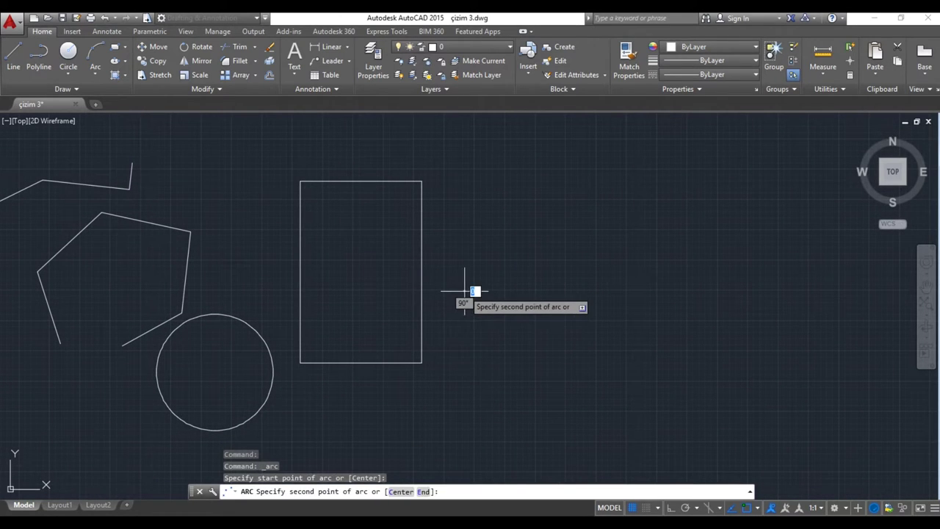
{"action": "left_click", "coordinate": [514, 258]}
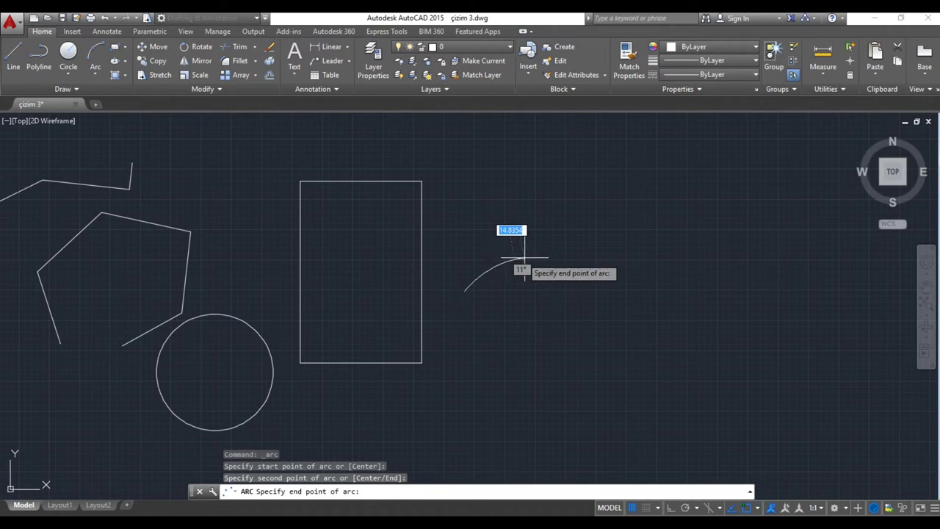
{"action": "left_click", "coordinate": [584, 288]}
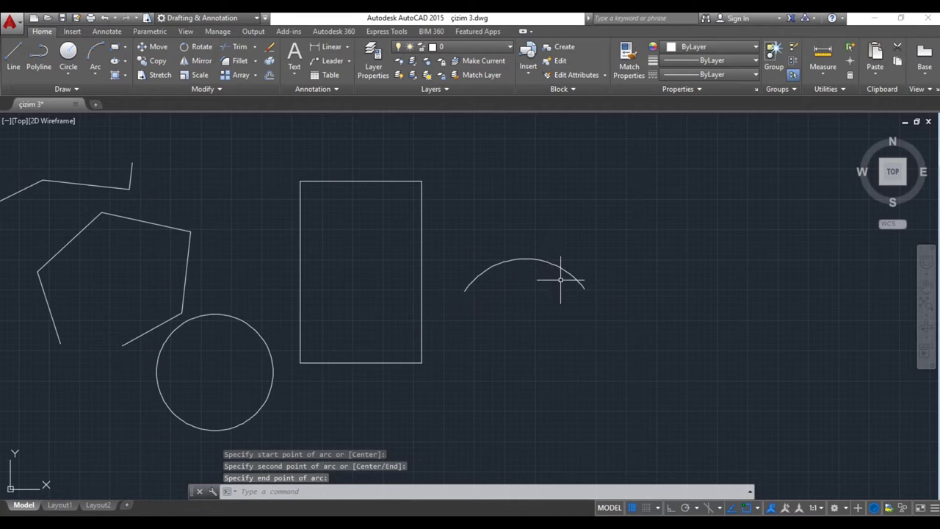
Use the arc's grips to pull its end point inward and flatten its curve
{"action": "left_click", "coordinate": [584, 287]}
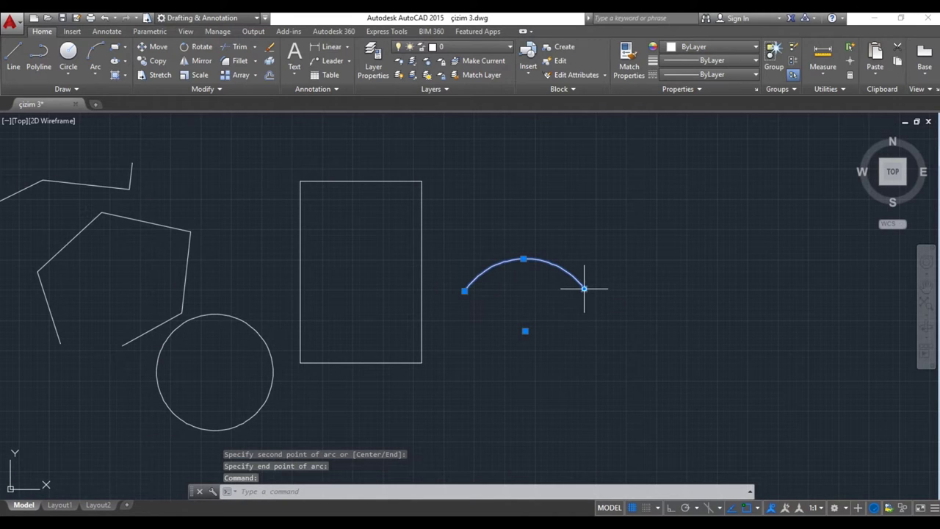
{"action": "left_click", "coordinate": [584, 288]}
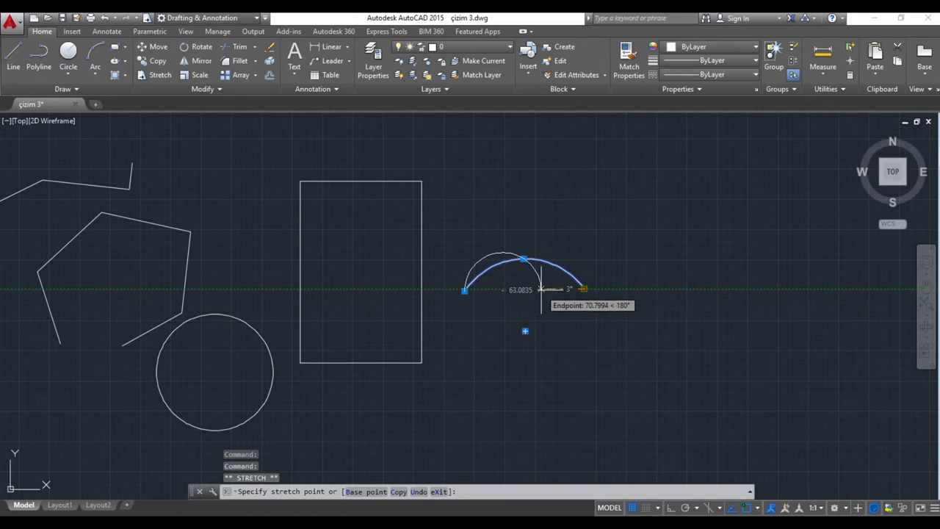
{"action": "left_click", "coordinate": [541, 289]}
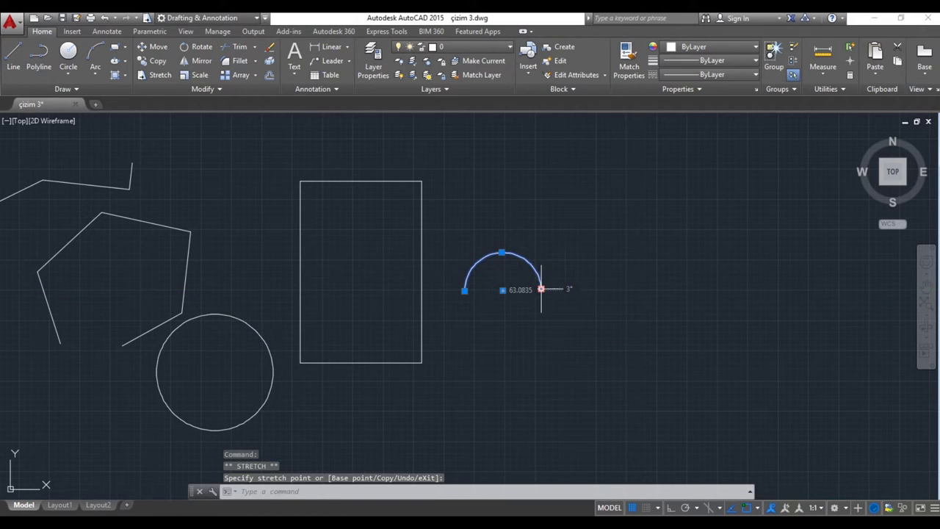
{"action": "left_click", "coordinate": [502, 252]}
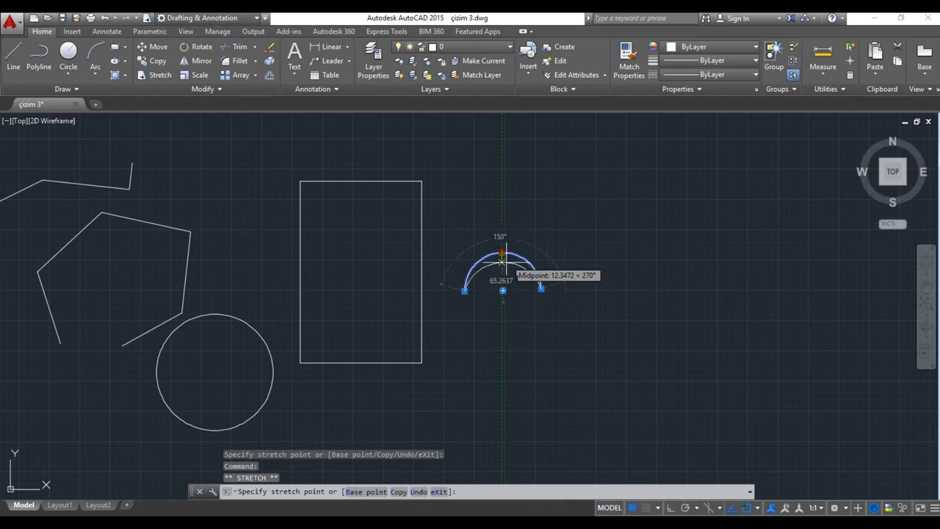
{"action": "left_click", "coordinate": [506, 273]}
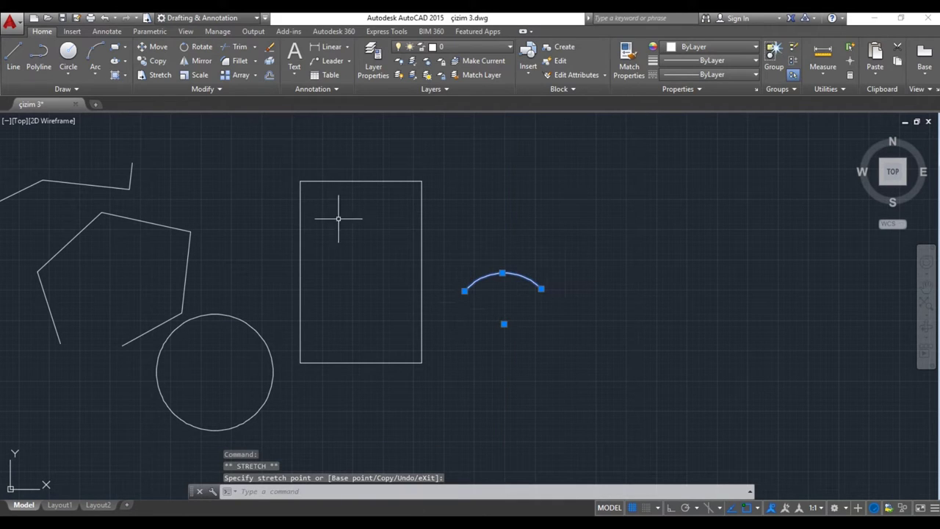
Draw a small rectangle above the arc
{"action": "left_click", "coordinate": [114, 46]}
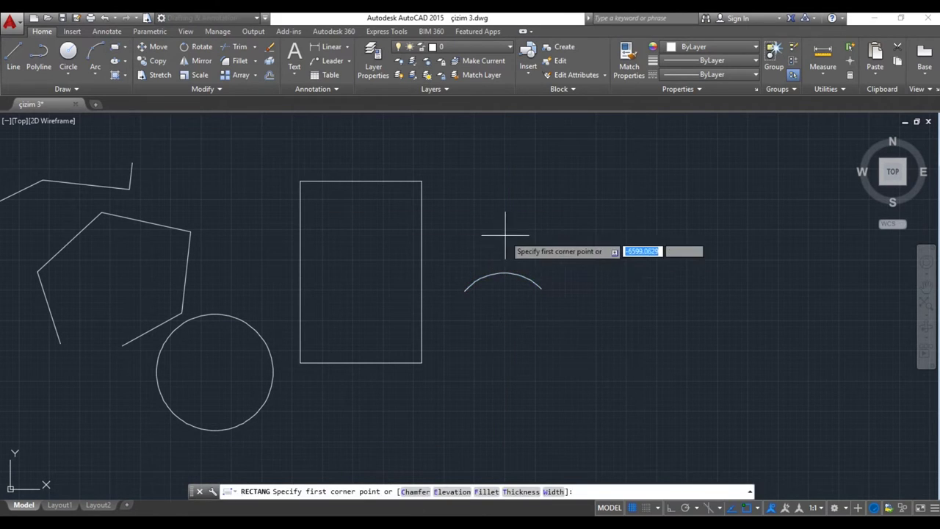
{"action": "left_click", "coordinate": [508, 172]}
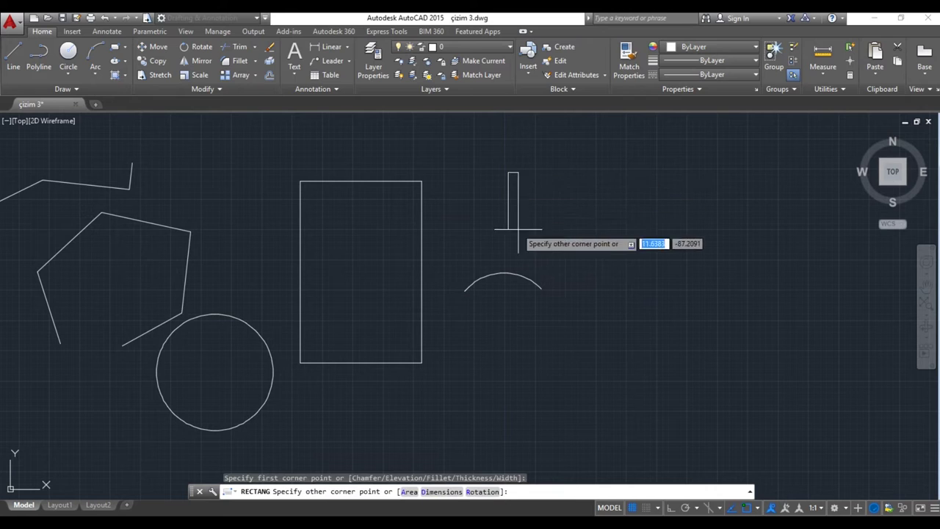
{"action": "left_click", "coordinate": [602, 235]}
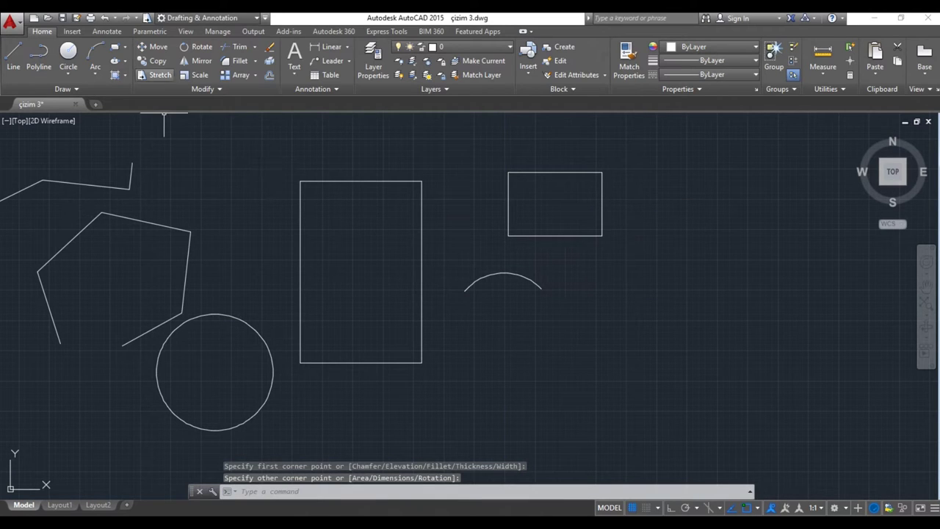
Move the small rectangle by its bottom-left corner onto the tall rectangle's top-right corner
{"action": "left_click", "coordinate": [154, 46]}
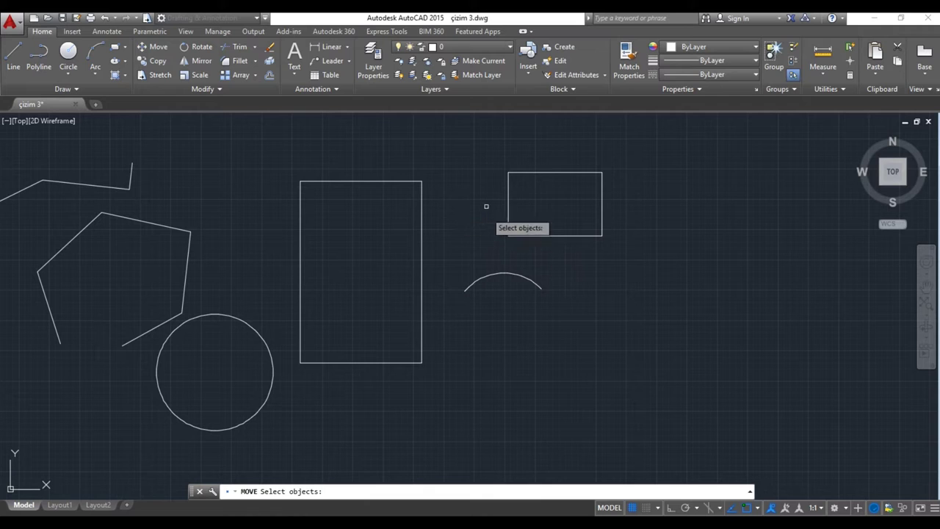
{"action": "left_click", "coordinate": [484, 145]}
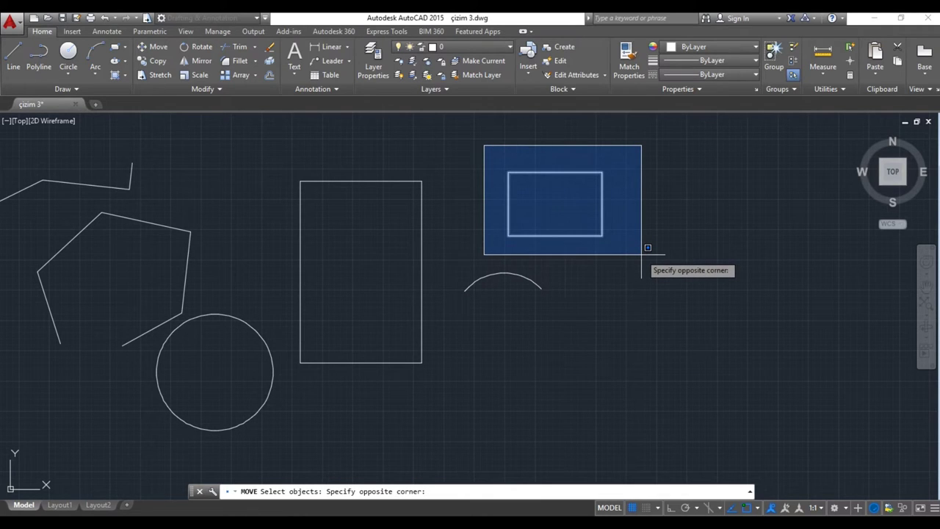
{"action": "left_click", "coordinate": [641, 255]}
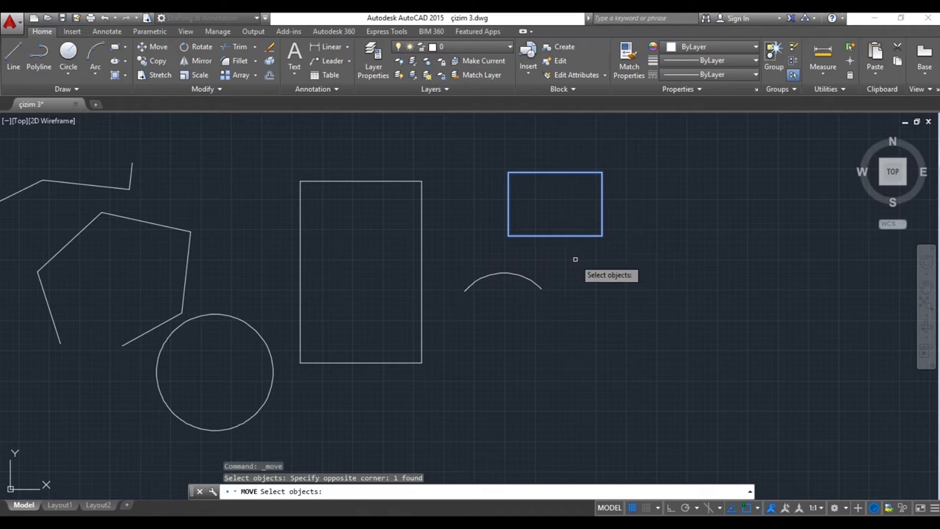
{"action": "key", "text": "Return"}
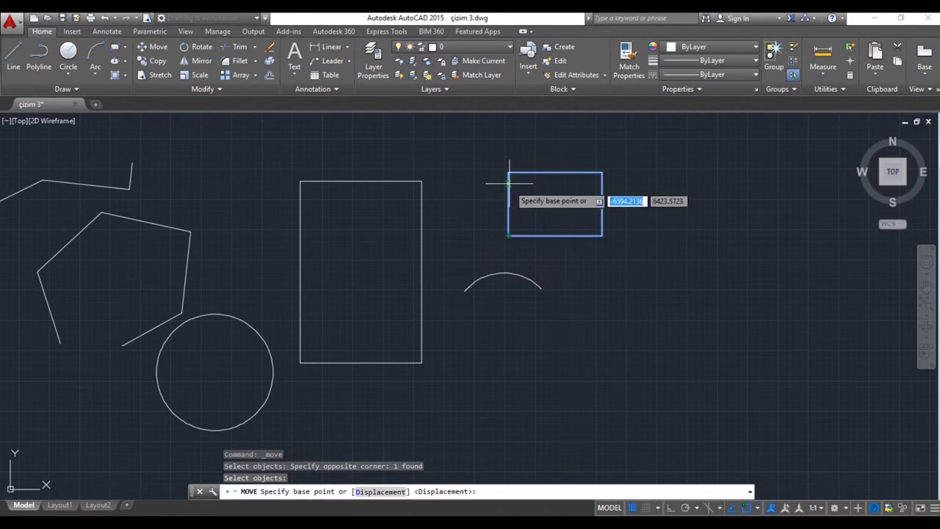
{"action": "left_click", "coordinate": [508, 236]}
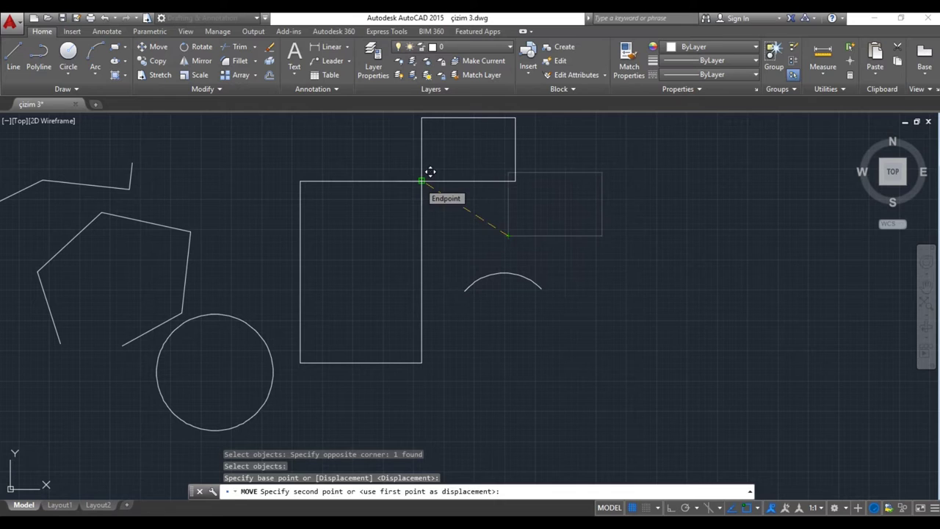
{"action": "left_click", "coordinate": [421, 181]}
{"action": "middle_click_drag", "start_coordinate": [461, 233], "coordinate": [451, 288]}
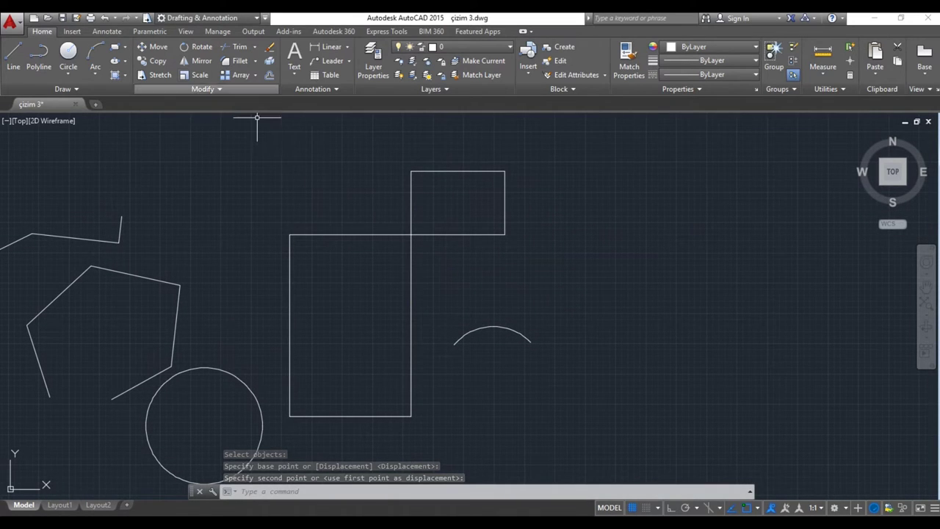
Rotate the small rectangle about its lower-right corner into a tilted position
{"action": "left_click", "coordinate": [194, 47]}
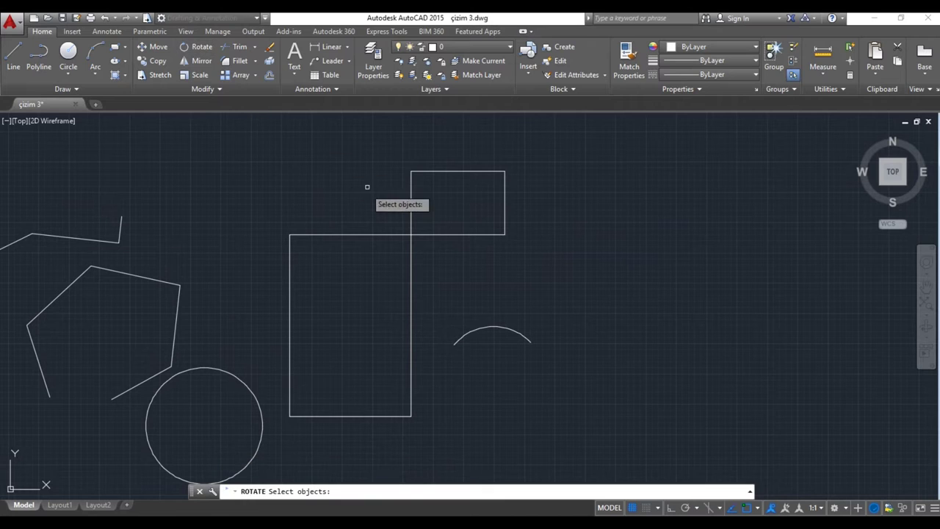
{"action": "left_click", "coordinate": [388, 144]}
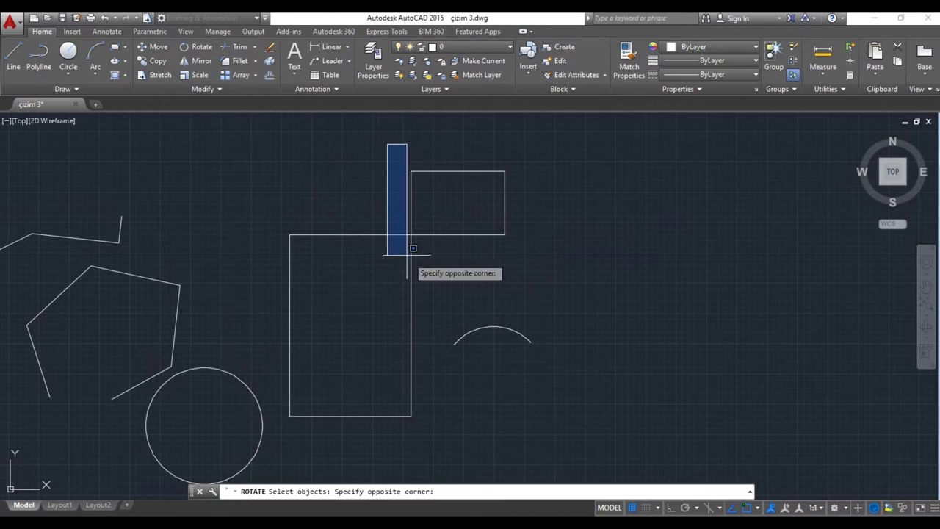
{"action": "left_click", "coordinate": [526, 260]}
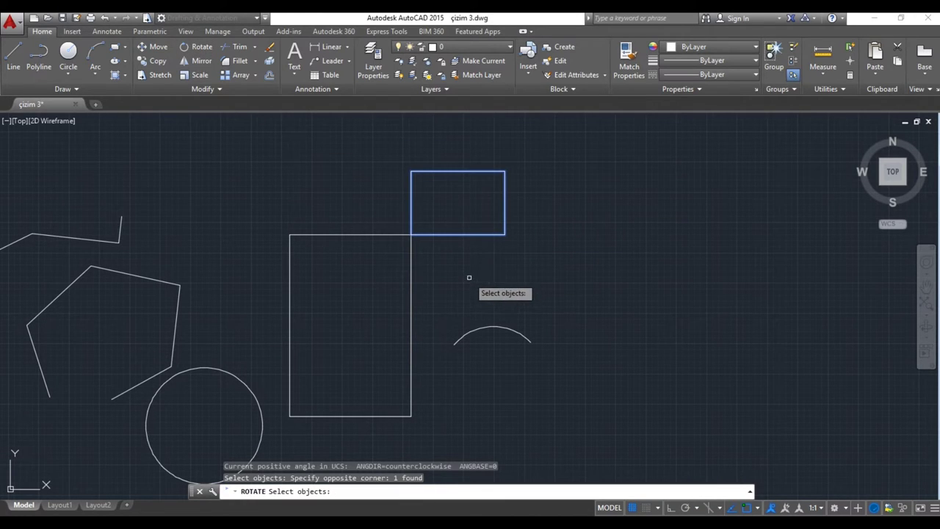
{"action": "key", "text": "Return"}
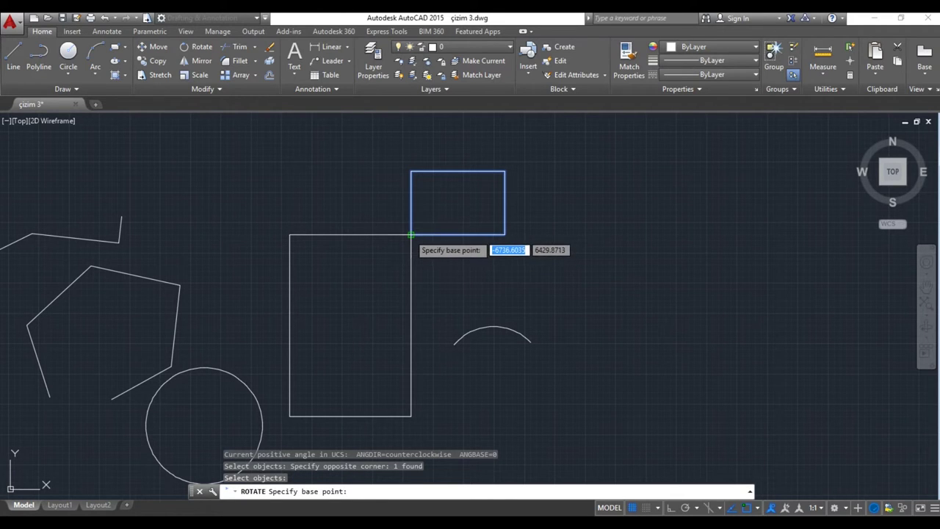
{"action": "left_click", "coordinate": [505, 235]}
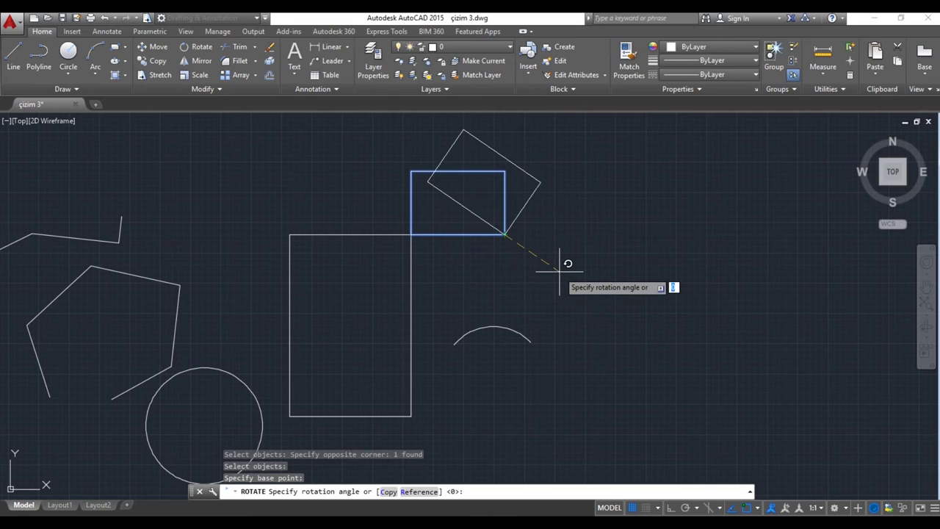
{"action": "left_click", "coordinate": [560, 272]}
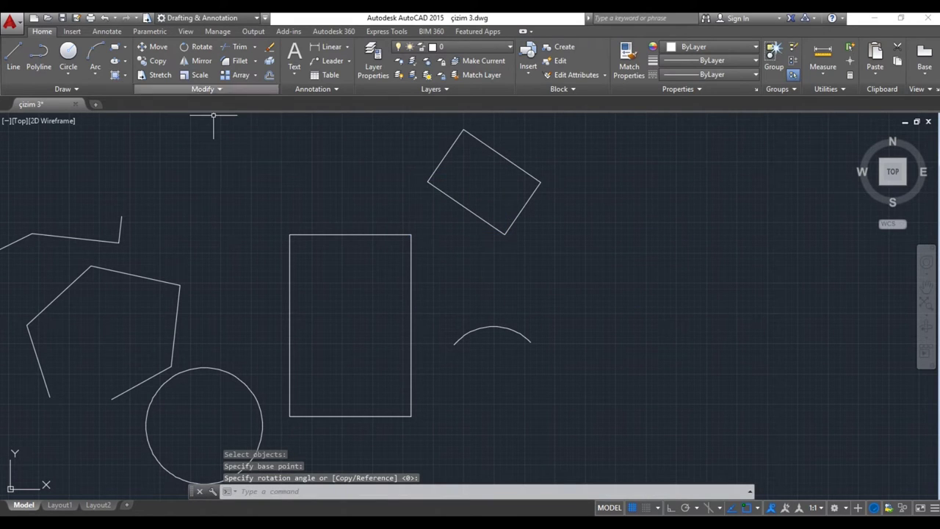
{"action": "left_click", "coordinate": [154, 61]}
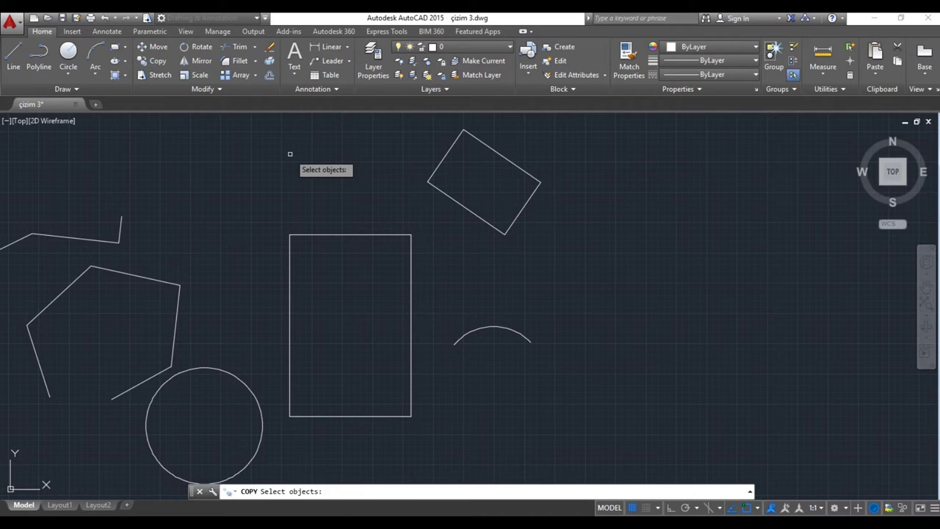
Copy the tilted rectangle from its lower corner to a spot lower down on the right
{"action": "key", "text": "Escape"}
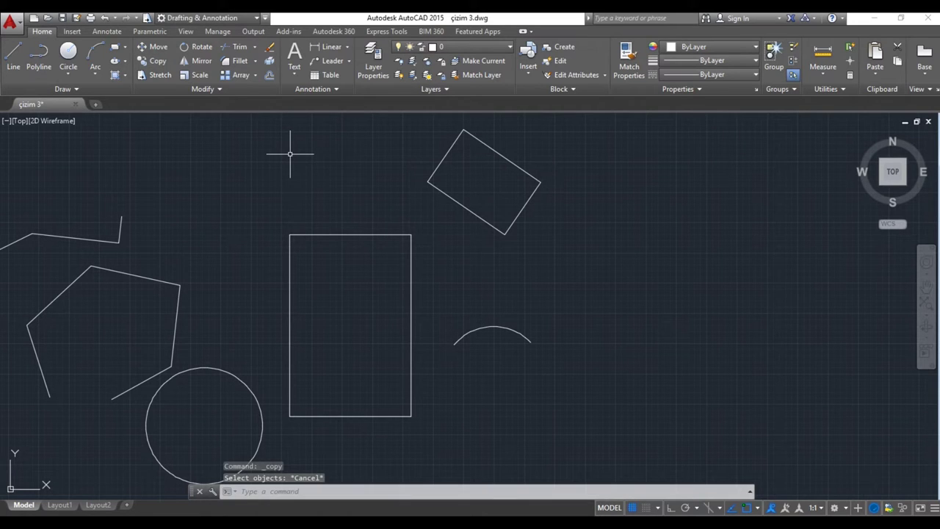
{"action": "type", "text": "co"}
{"action": "key", "text": "Return"}
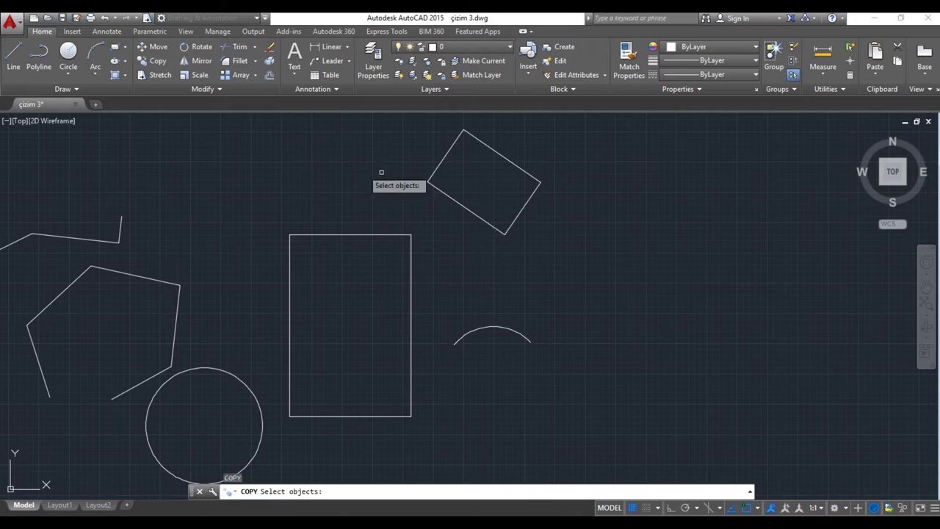
{"action": "left_click", "coordinate": [399, 120]}
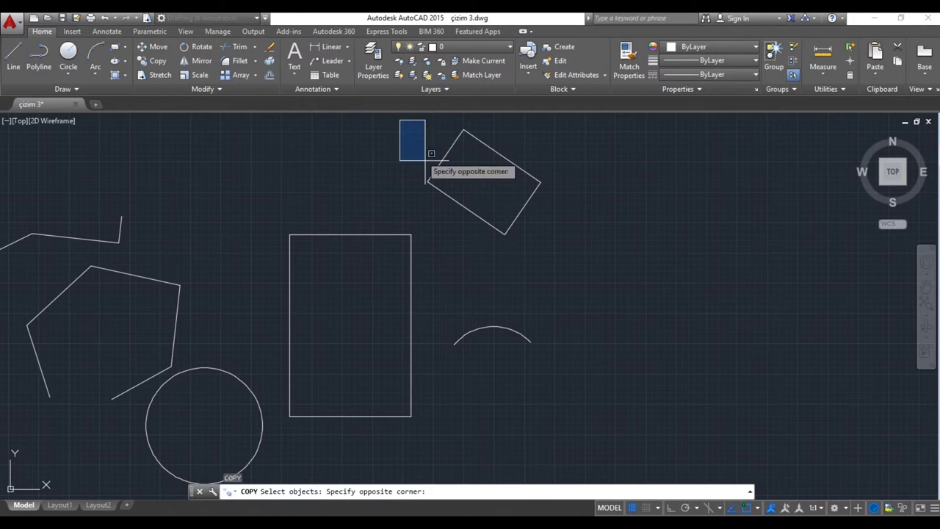
{"action": "left_click", "coordinate": [566, 248]}
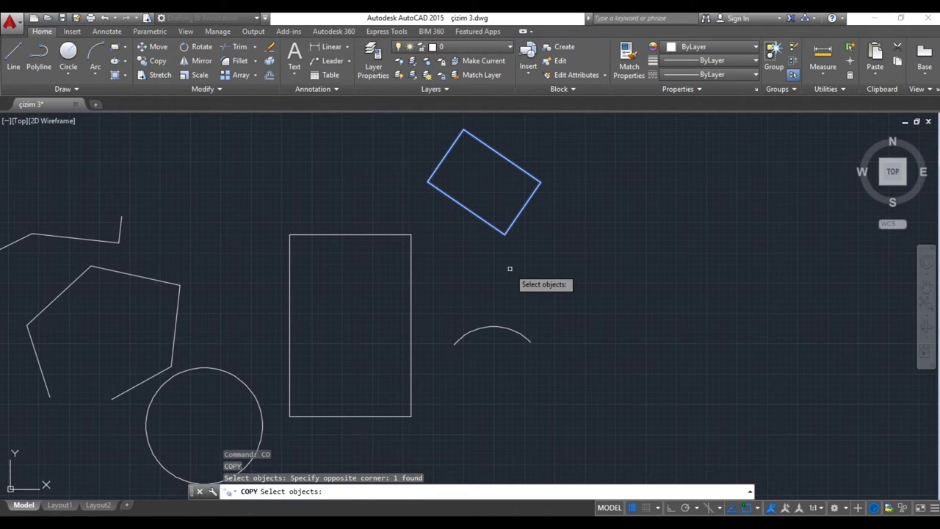
{"action": "key", "text": "Return"}
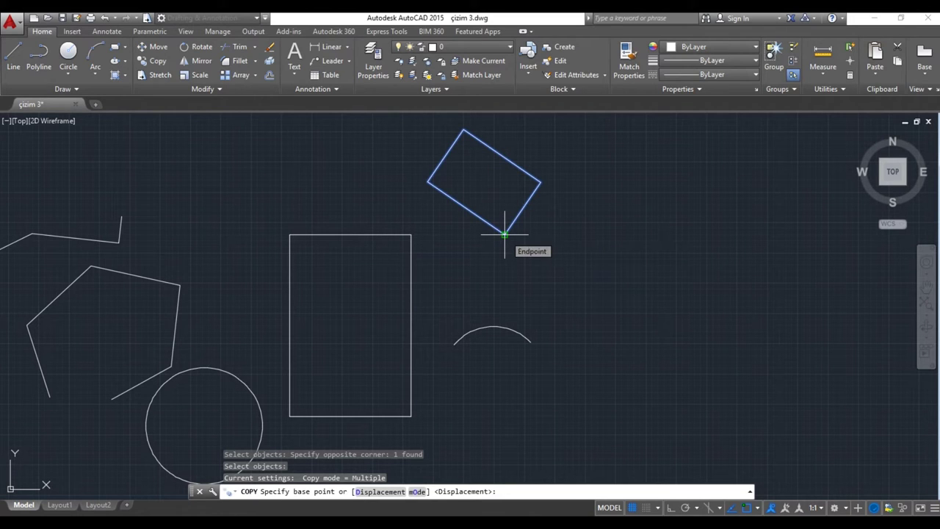
{"action": "left_click", "coordinate": [505, 235]}
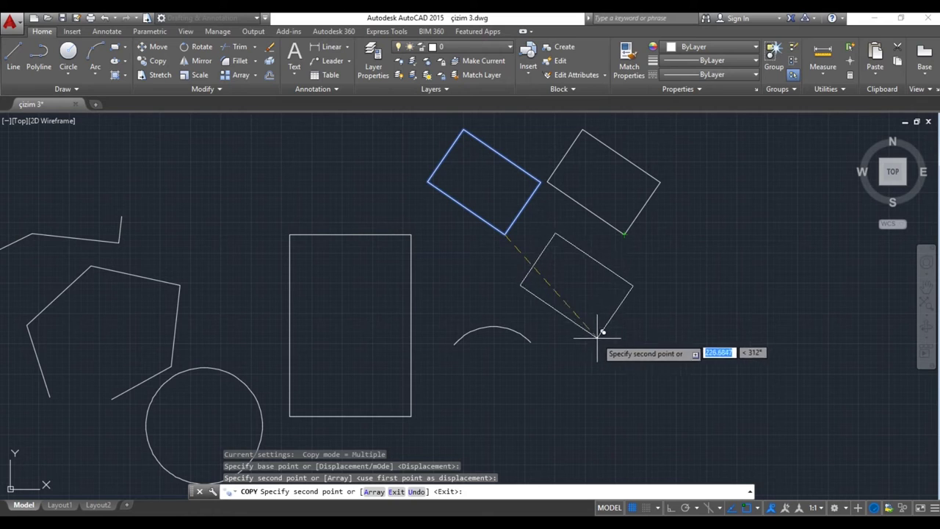
{"action": "left_click", "coordinate": [624, 367]}
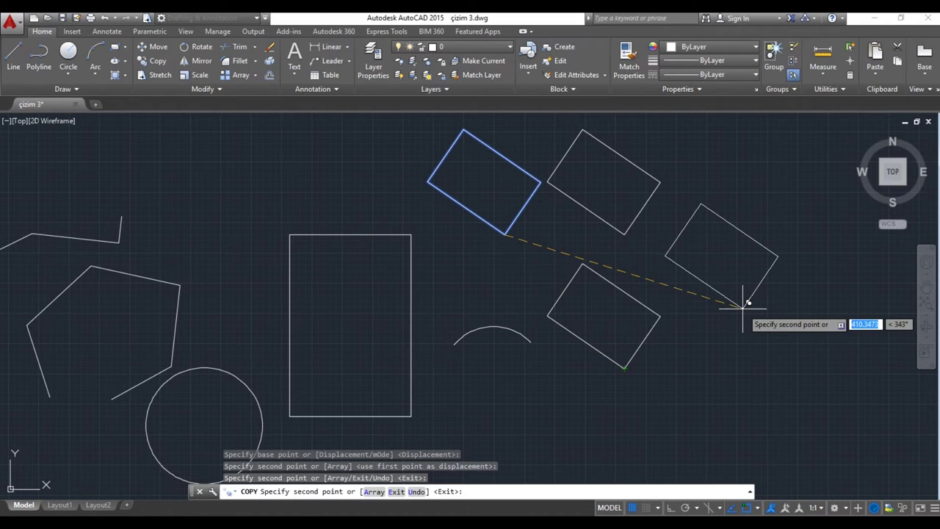
{"action": "key", "text": "Escape"}
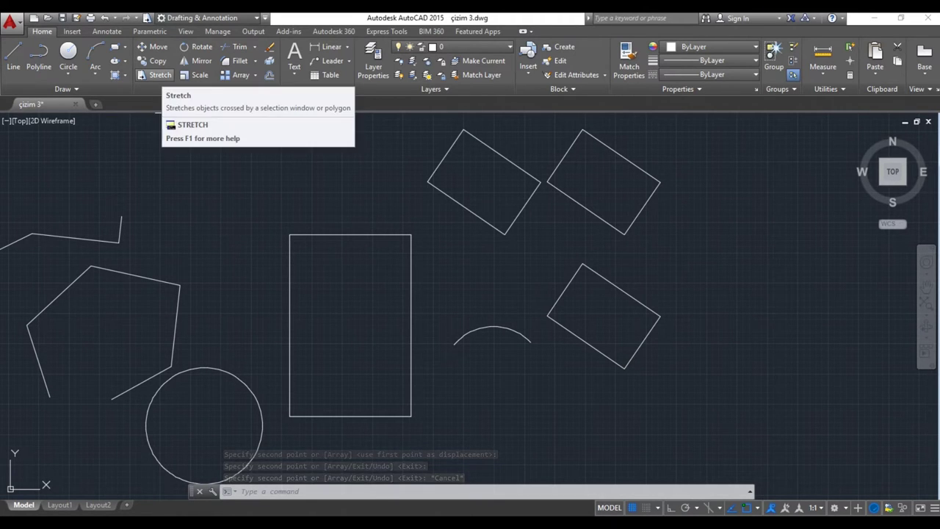
Stretch the tall rectangle's top edge up and to the left from its top-left corner
{"action": "left_click", "coordinate": [156, 75]}
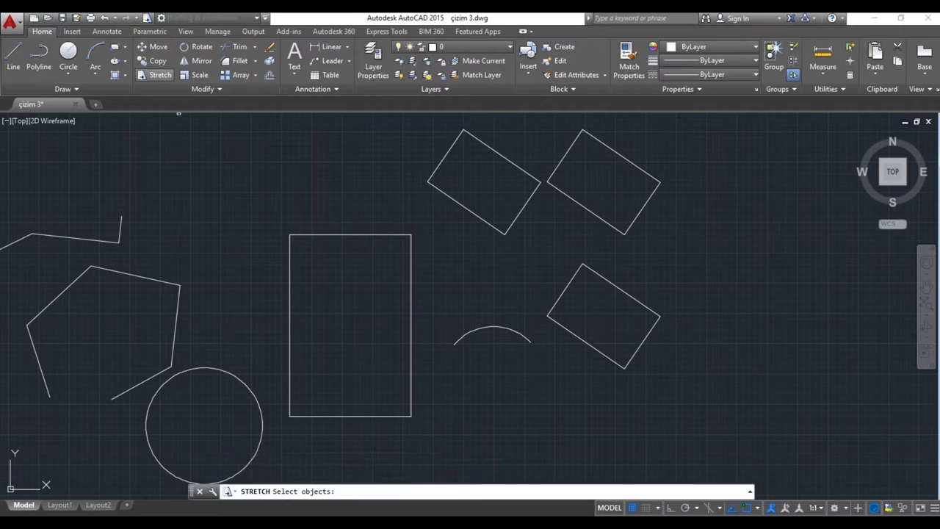
{"action": "left_click", "coordinate": [430, 219]}
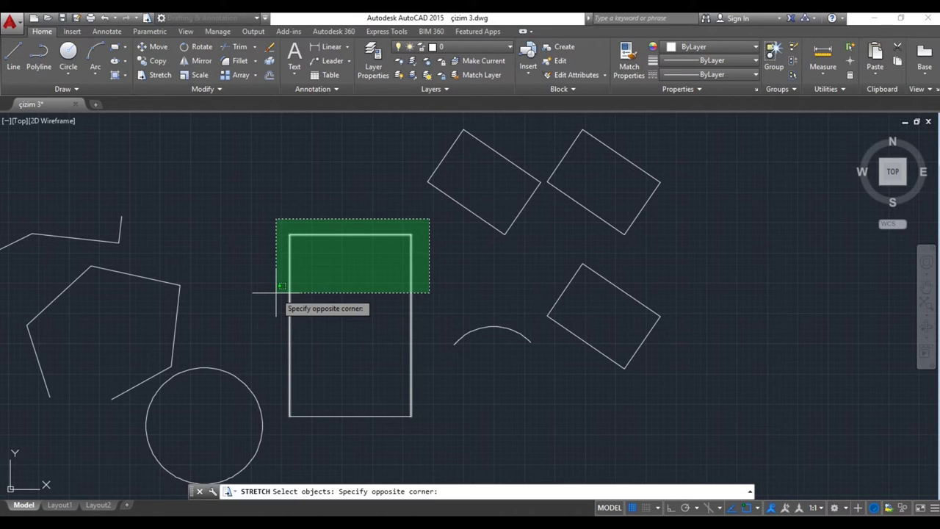
{"action": "left_click", "coordinate": [281, 286]}
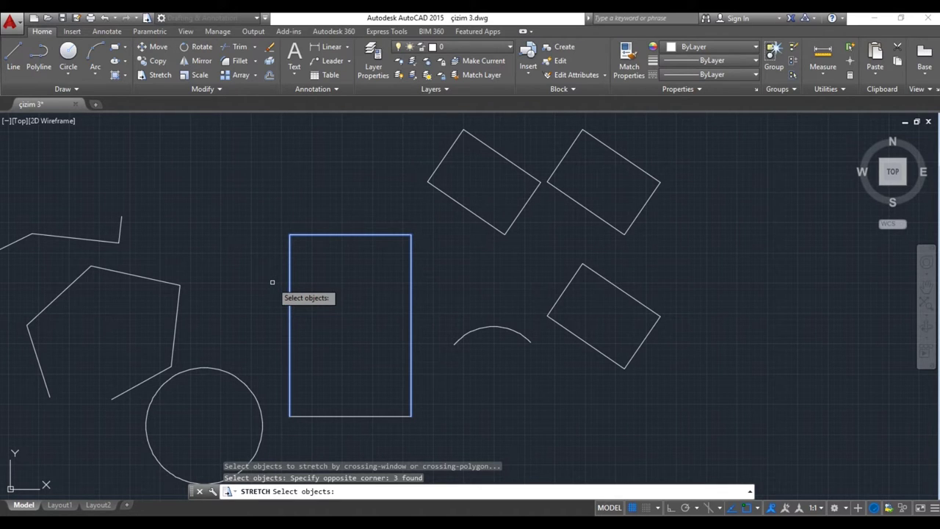
{"action": "key", "text": "Return"}
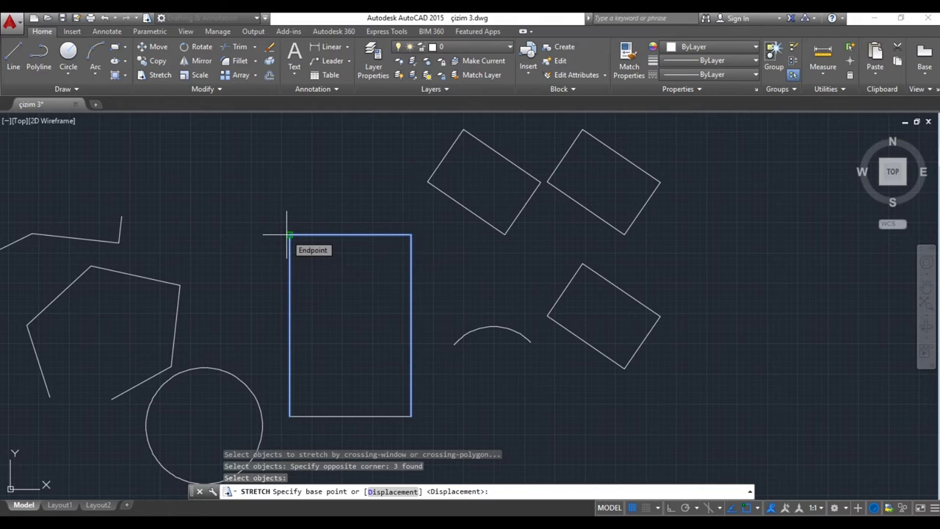
{"action": "left_click", "coordinate": [288, 236]}
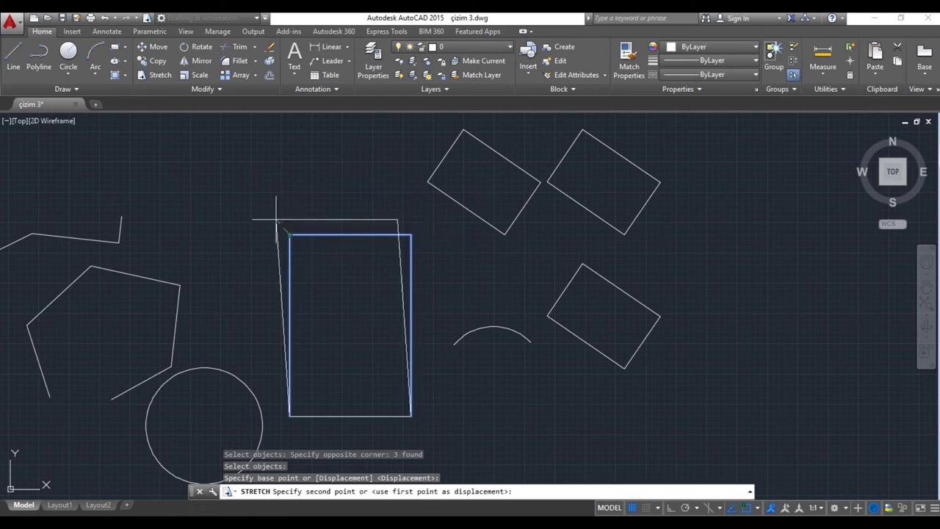
{"action": "left_click", "coordinate": [186, 213]}
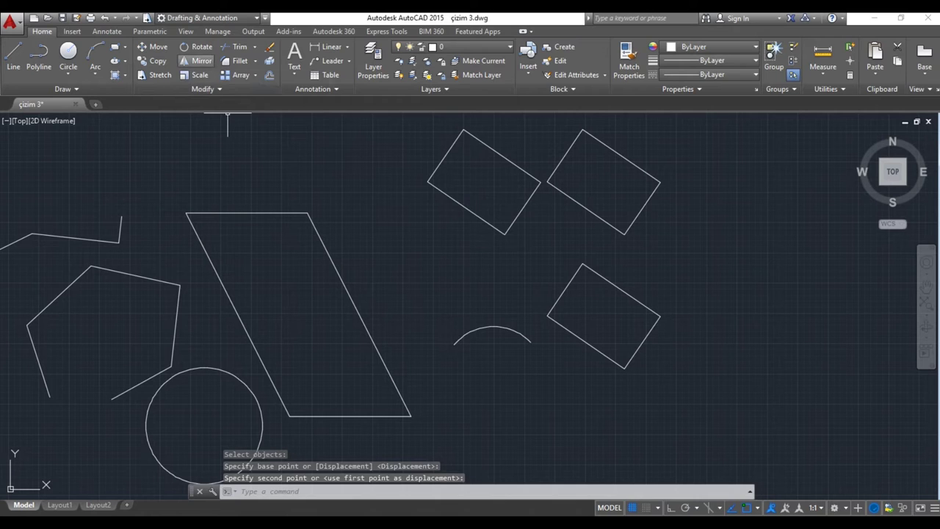
Mirror the lower tilted rectangle across a vertical Ortho line to its right, keeping the original
{"action": "left_click", "coordinate": [197, 60]}
{"action": "scroll", "coordinate": [390, 197], "scroll_direction": "down", "scroll_amount": 3}
{"action": "mouse_move", "coordinate": [426, 247]}
{"action": "middle_mouse_down"}
{"action": "mouse_move", "coordinate": [393, 223]}
{"action": "mouse_move", "coordinate": [337, 213]}
{"action": "middle_mouse_up"}
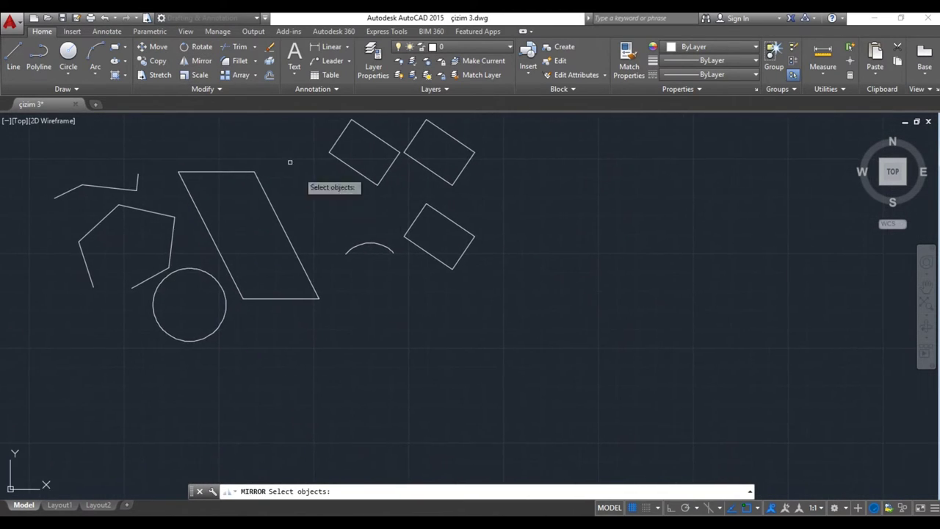
{"action": "left_click", "coordinate": [396, 192]}
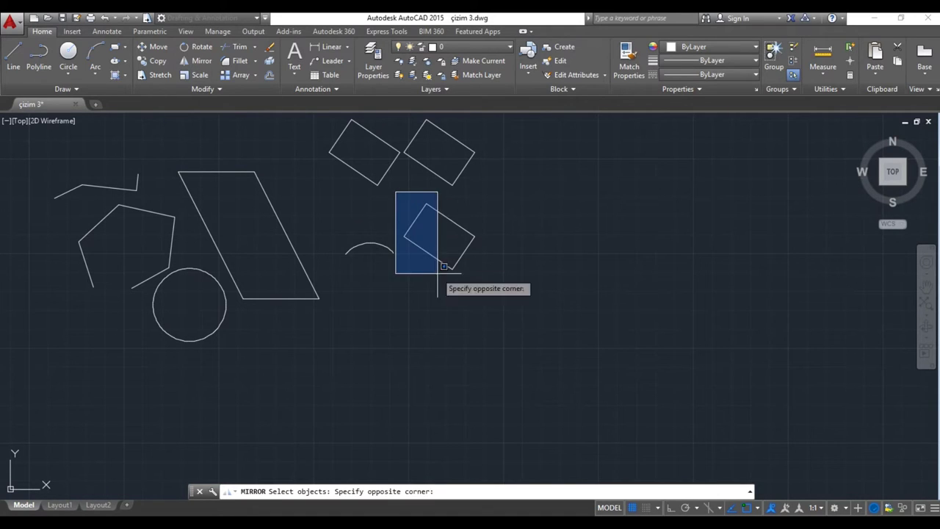
{"action": "left_click", "coordinate": [493, 289]}
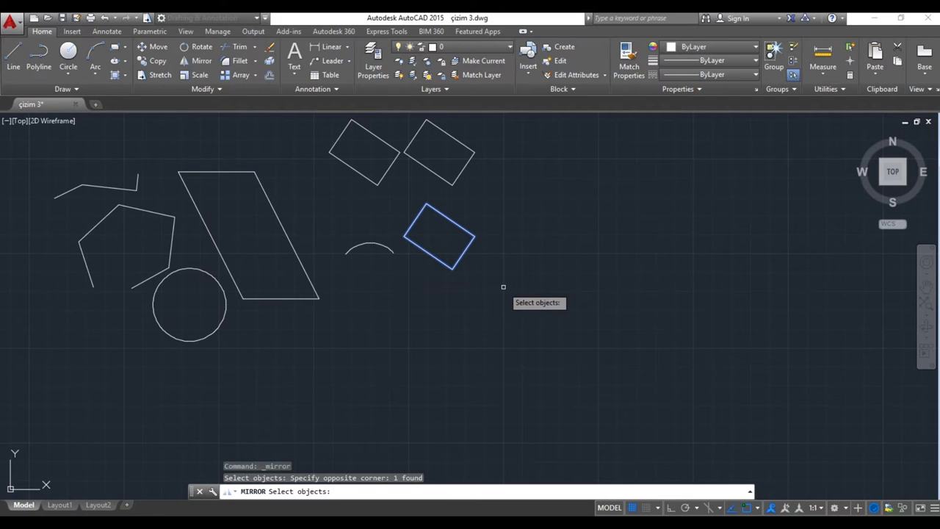
{"action": "key", "text": "Return"}
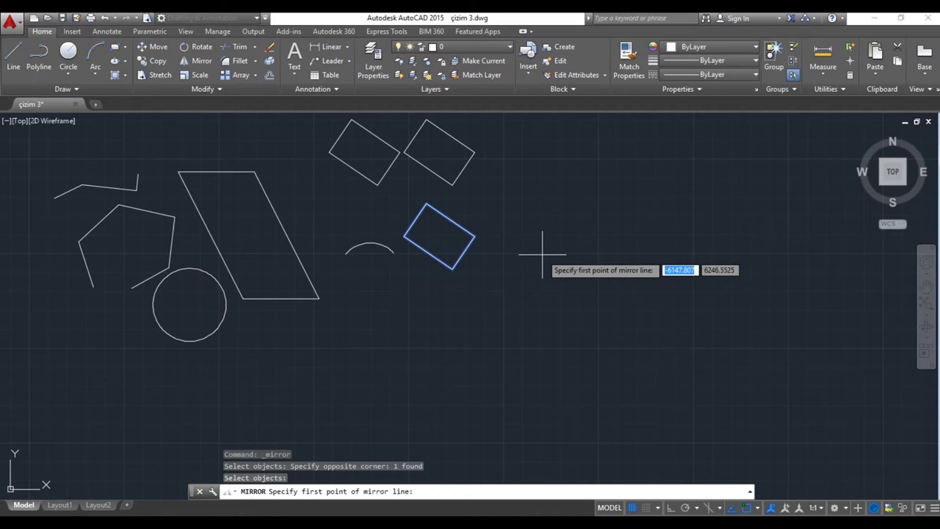
{"action": "left_click", "coordinate": [542, 254]}
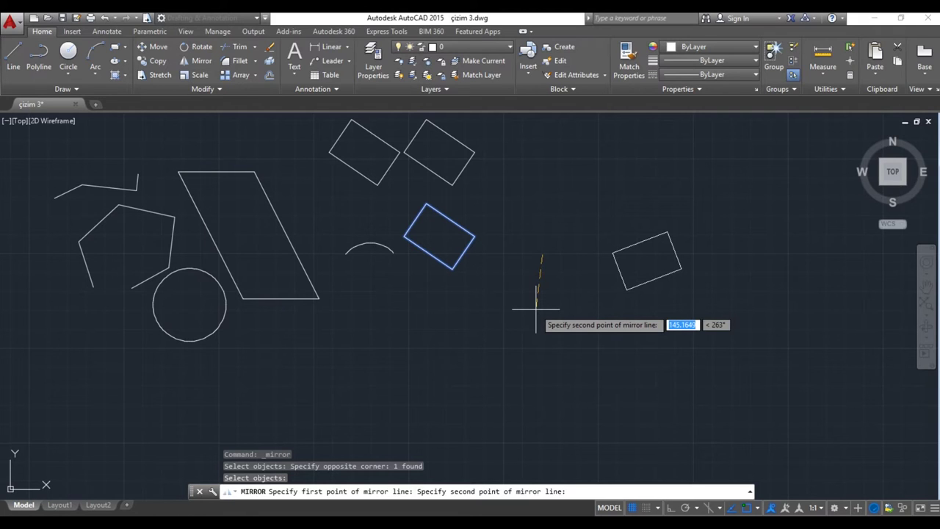
{"action": "key", "text": "F8"}
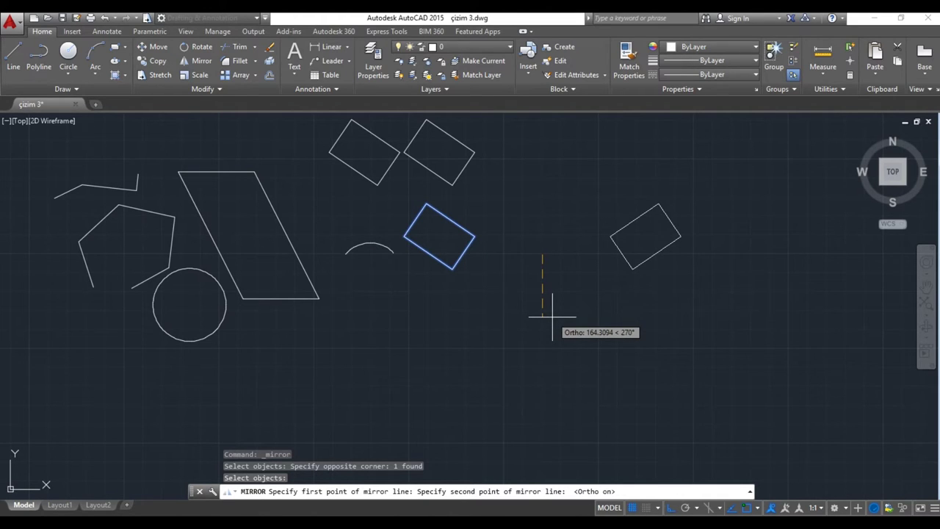
{"action": "left_click", "coordinate": [552, 316]}
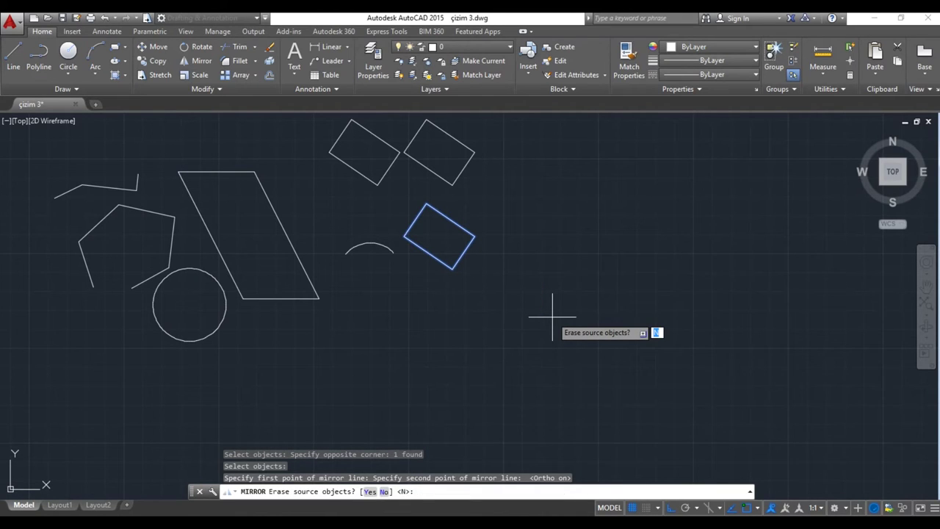
{"action": "key", "text": "Return"}
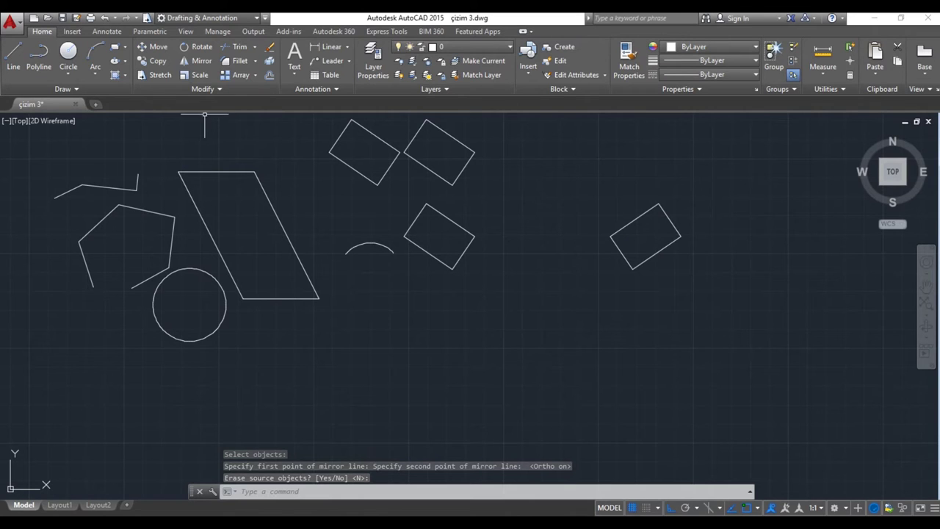
Scale the lone rotated rectangle on the right by a factor of 2
{"action": "left_click", "coordinate": [195, 74]}
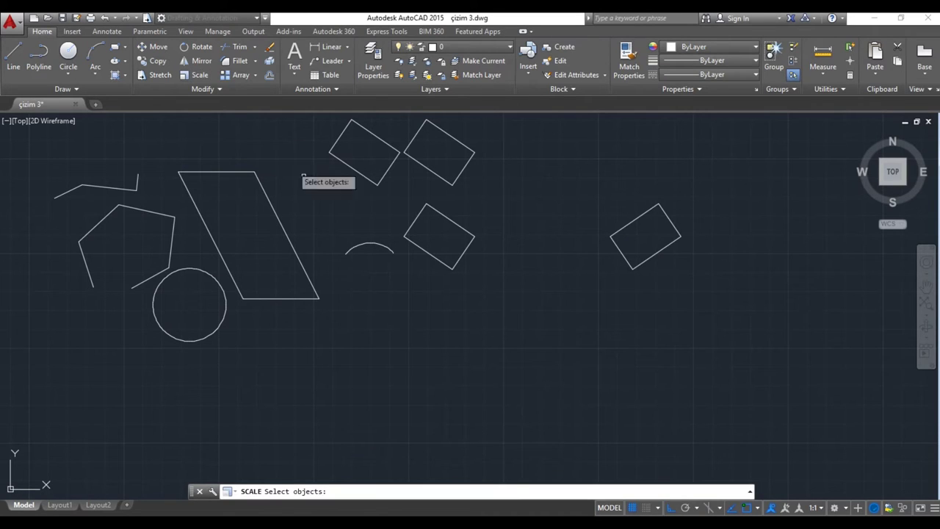
{"action": "middle_click_drag", "start_coordinate": [518, 241], "coordinate": [447, 258]}
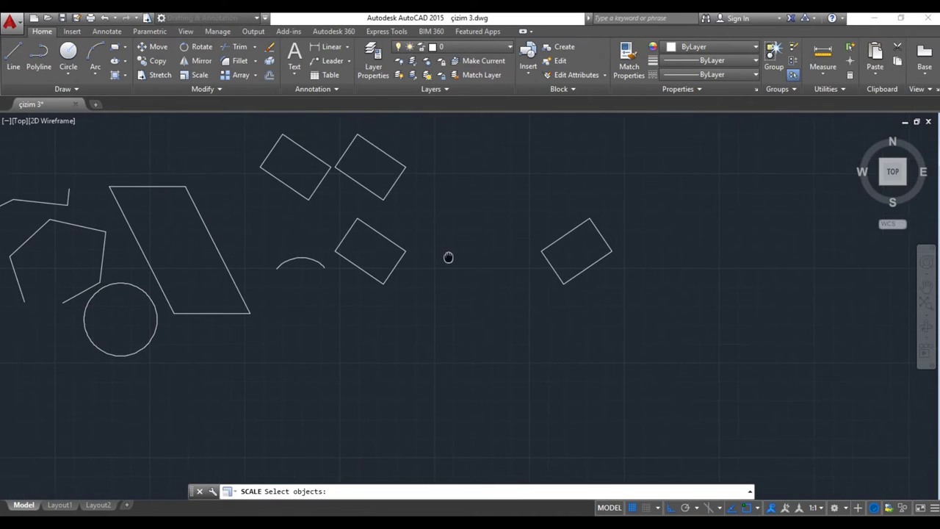
{"action": "left_click", "coordinate": [495, 186]}
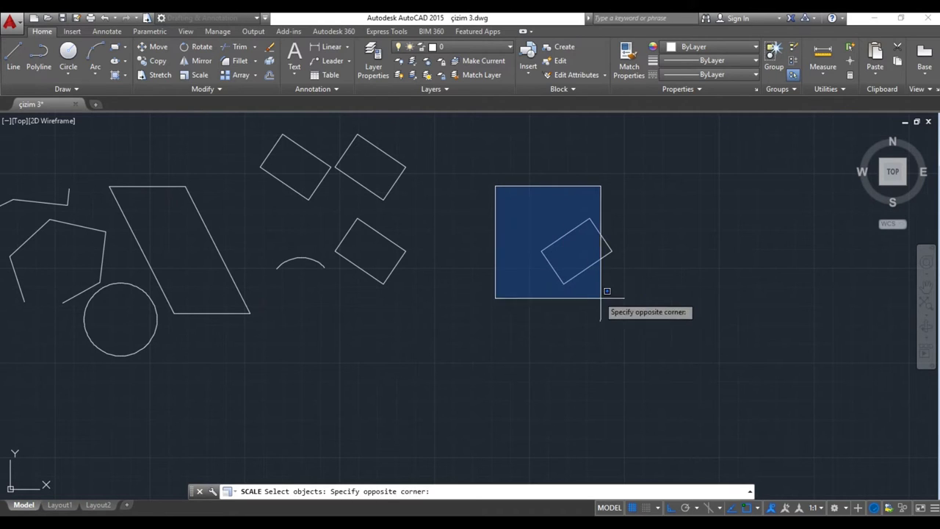
{"action": "left_click", "coordinate": [630, 309]}
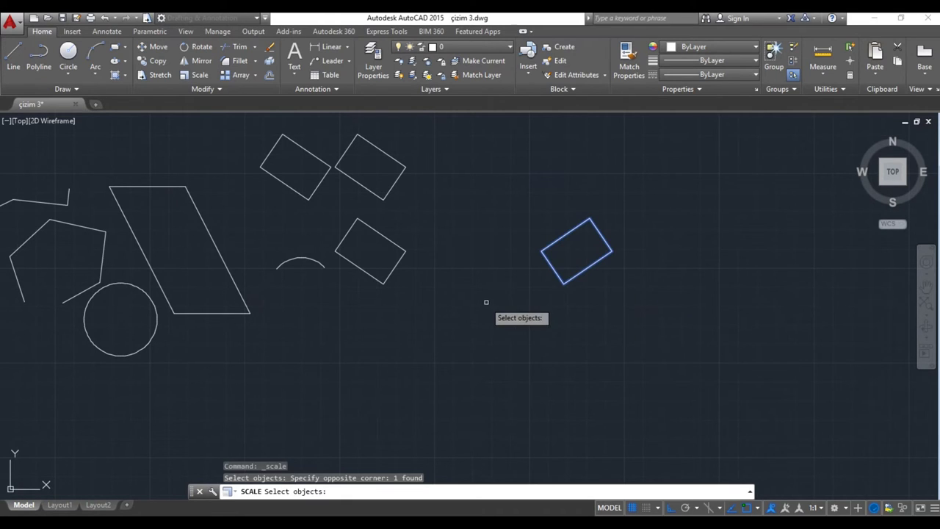
{"action": "key", "text": "Return"}
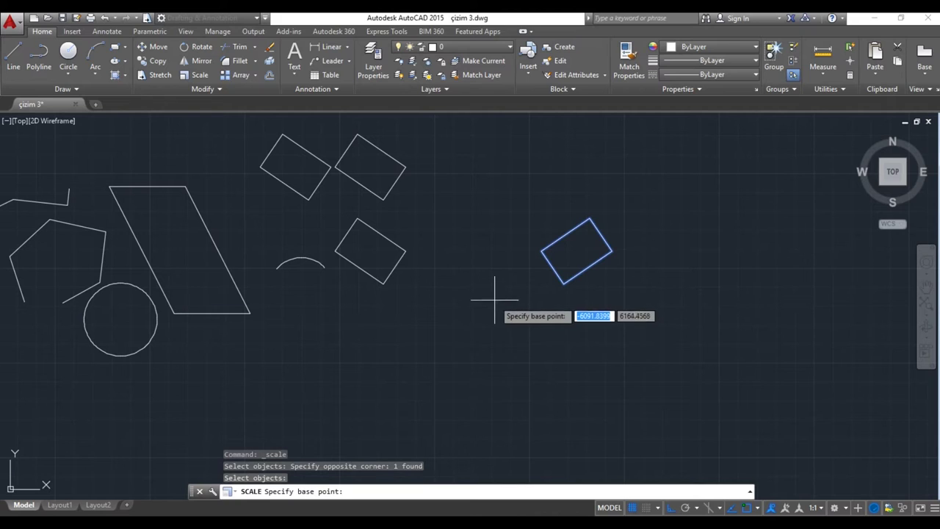
{"action": "left_click", "coordinate": [495, 283]}
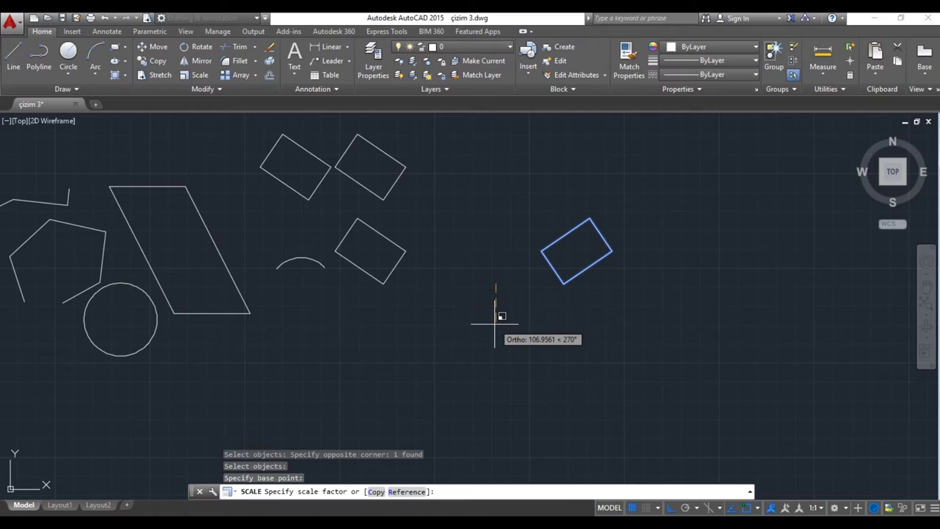
{"action": "type", "text": "2"}
{"action": "key", "text": "Return"}
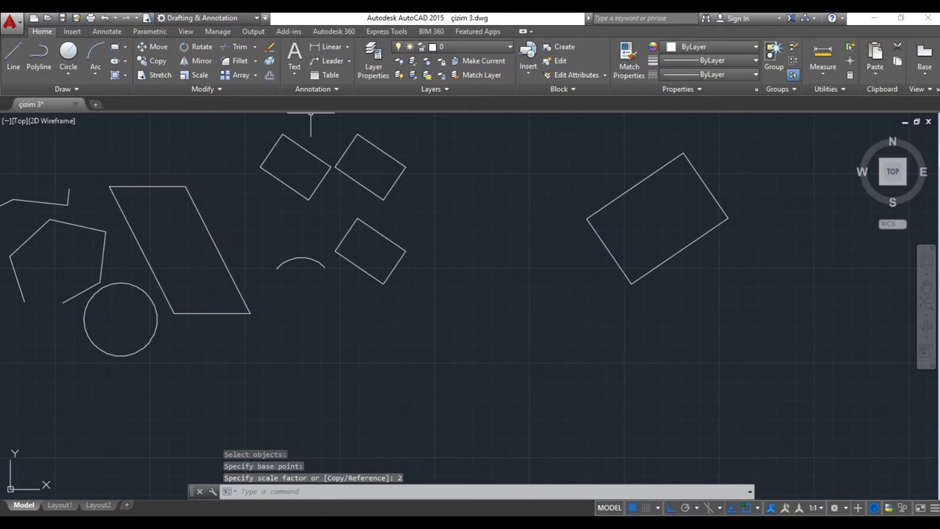
Scale the enlarged rectangle by 0.25, leaving it half its original size
{"action": "key", "text": "Return"}
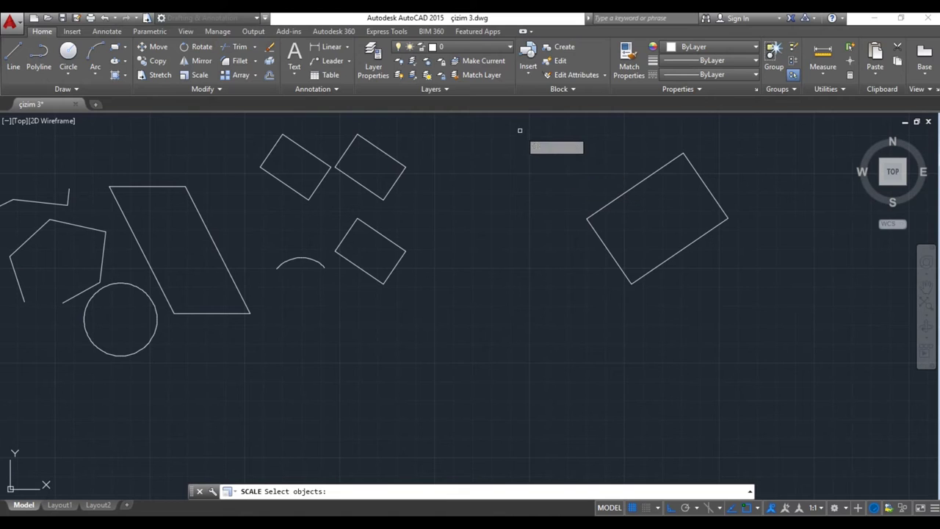
{"action": "left_click", "coordinate": [520, 131]}
{"action": "left_click", "coordinate": [781, 312]}
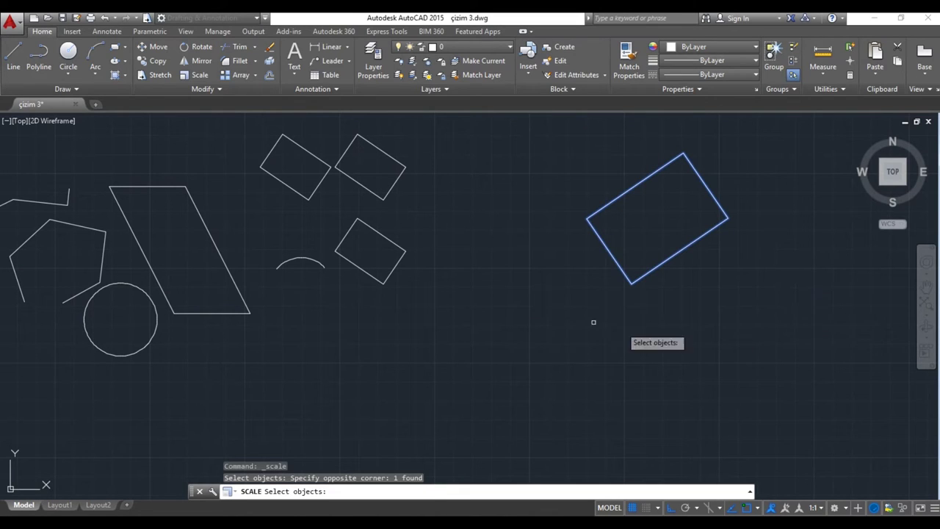
{"action": "key", "text": "Return"}
{"action": "left_click", "coordinate": [530, 287]}
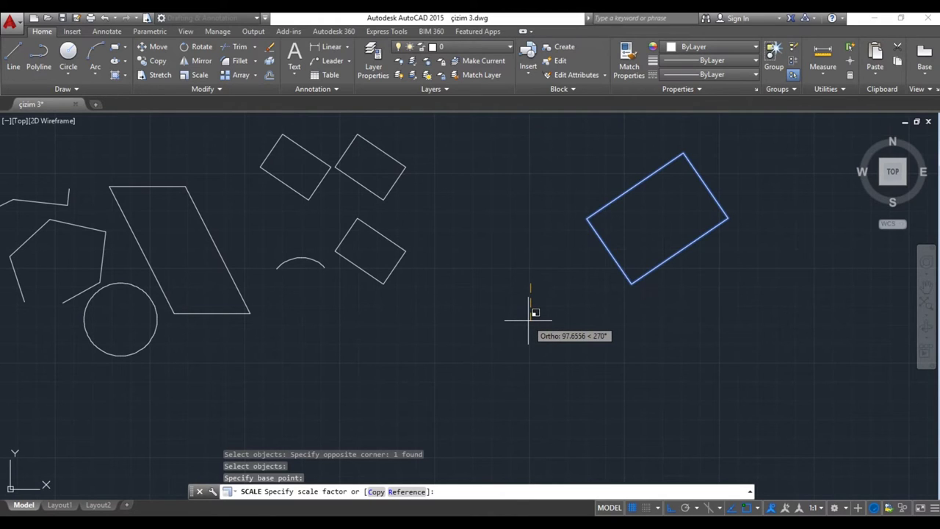
{"action": "type", "text": ".25"}
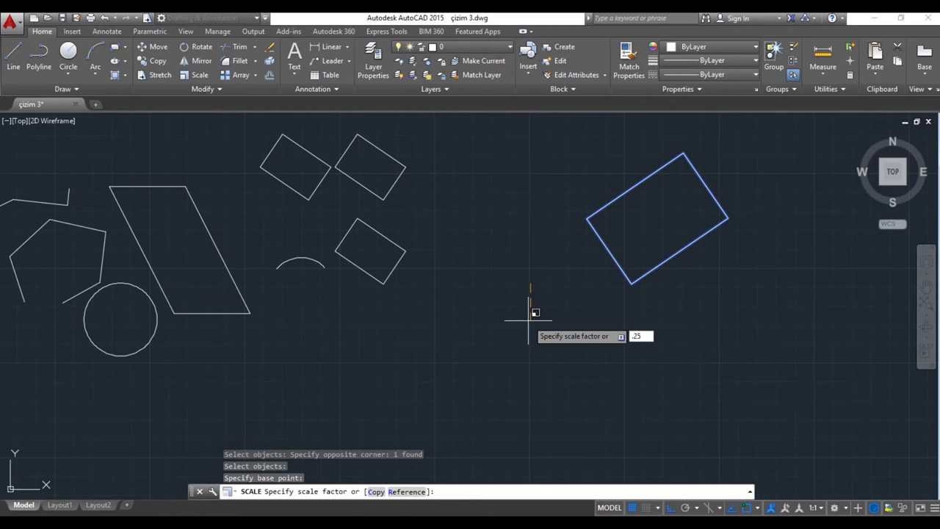
{"action": "key", "text": "Return"}
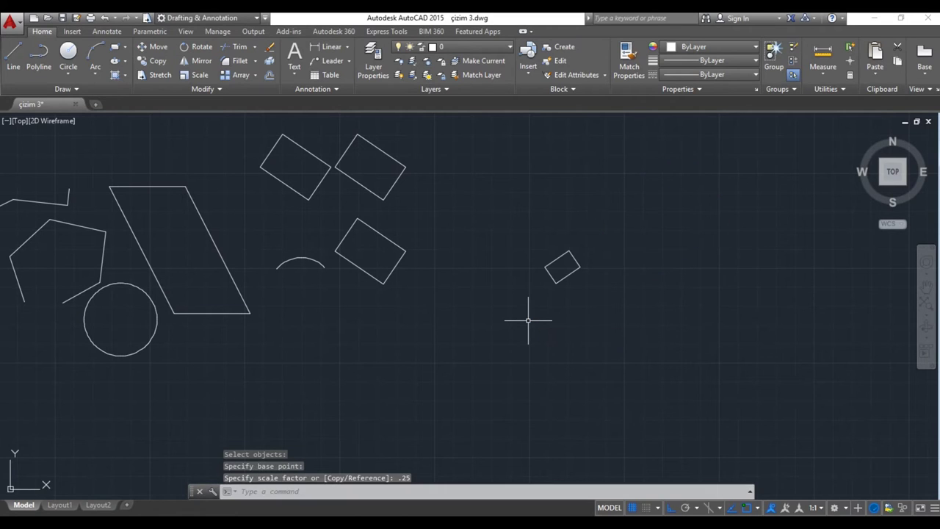
{"action": "scroll", "coordinate": [552, 285], "scroll_direction": "up", "scroll_amount": 2}
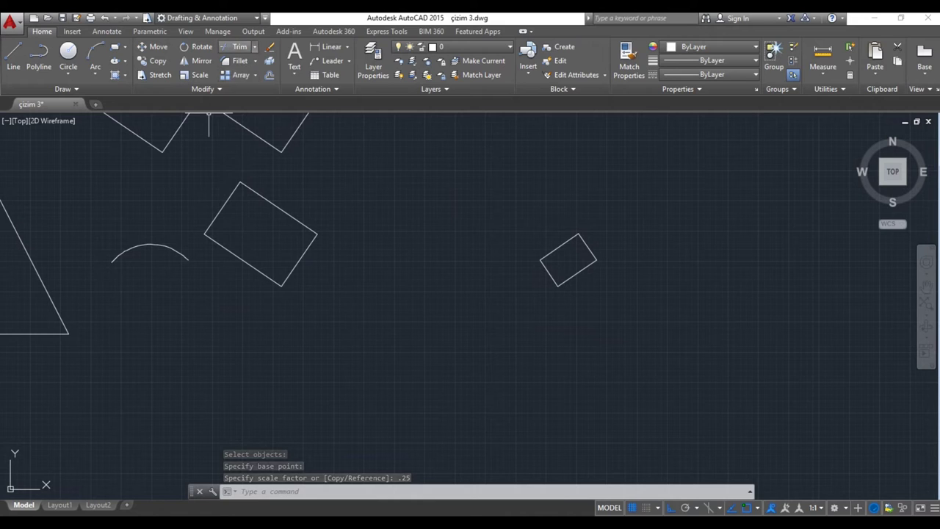
{"action": "middle_click_drag", "start_coordinate": [300, 236], "coordinate": [371, 274]}
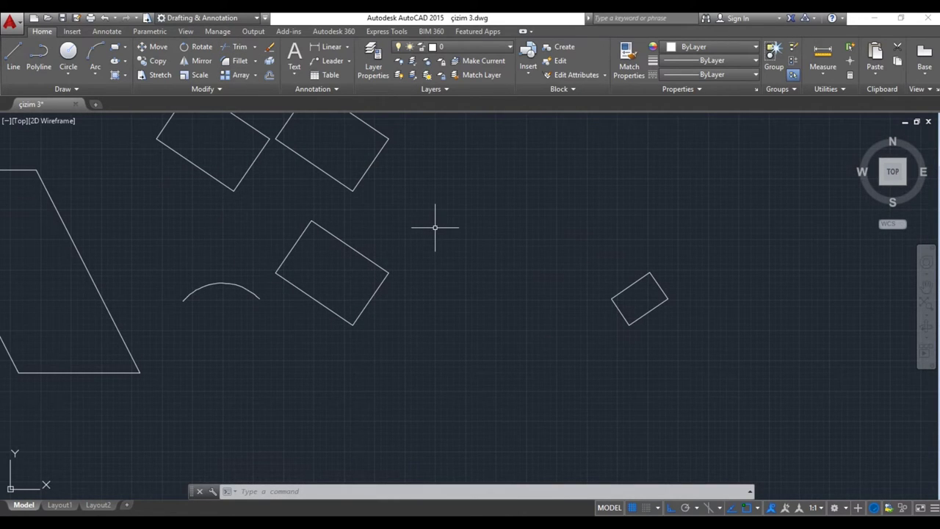
With Ortho off, draw a diagonal line from above the tilted rectangle past its lower-left side
{"action": "type", "text": "l"}
{"action": "key", "text": "Return"}
{"action": "left_click", "coordinate": [388, 227]}
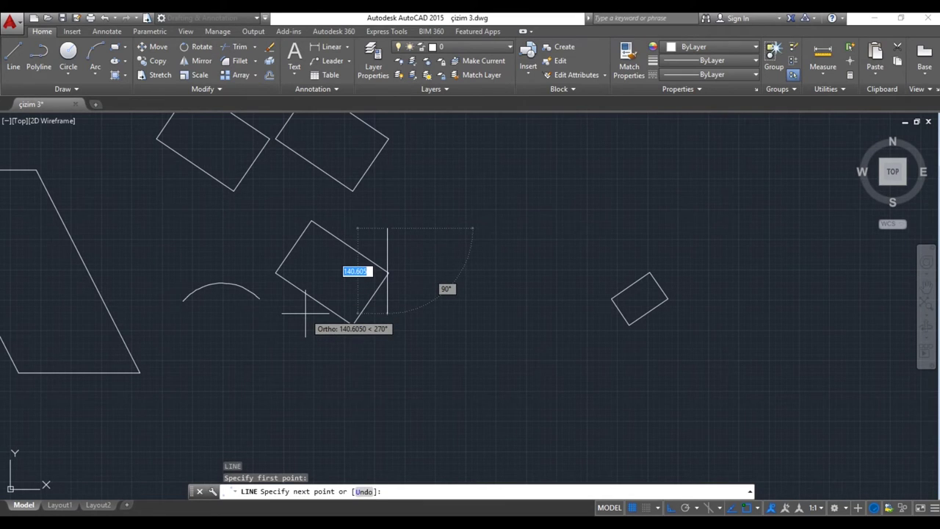
{"action": "key", "text": "F8"}
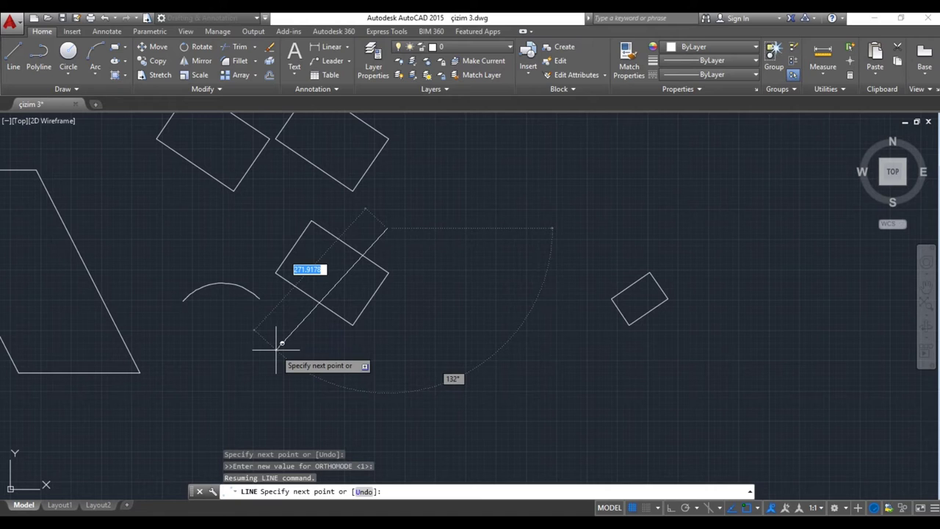
{"action": "left_click", "coordinate": [276, 349]}
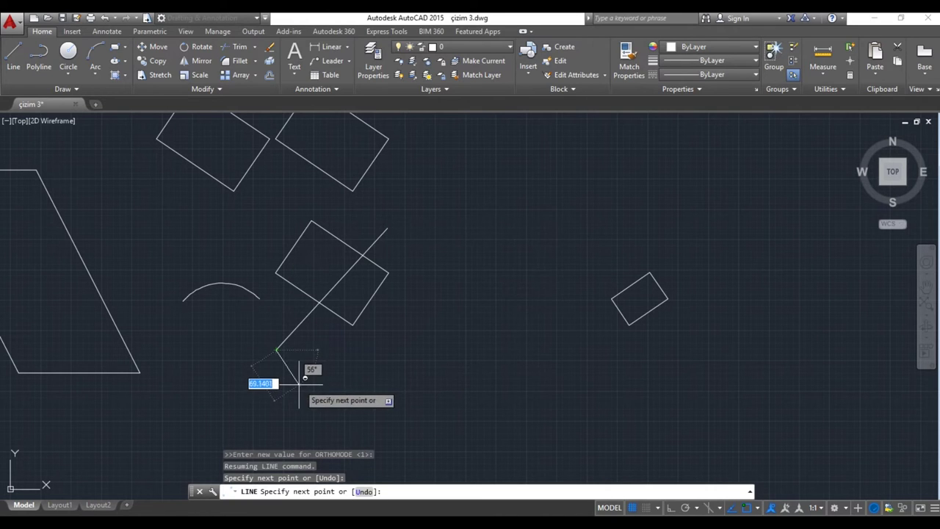
{"action": "key", "text": "Return"}
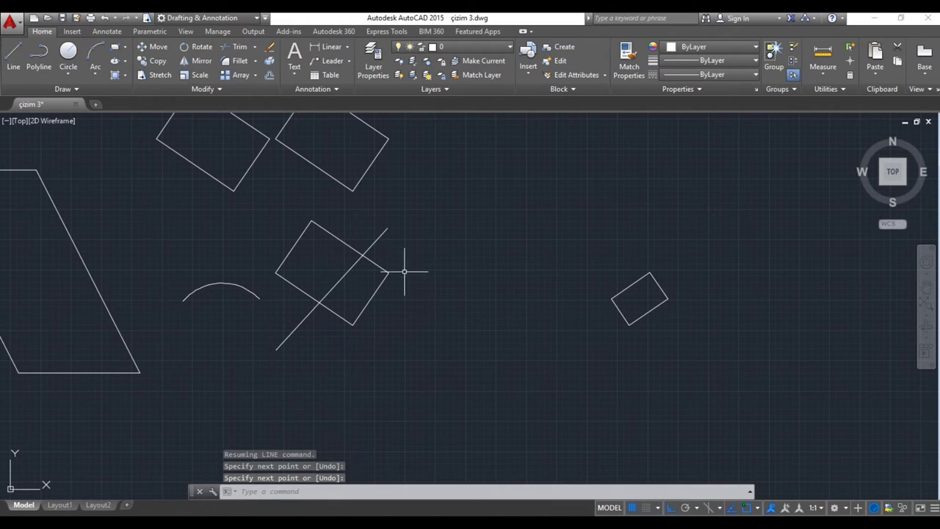
{"action": "scroll", "coordinate": [364, 256], "scroll_direction": "up", "scroll_amount": 2}
{"action": "scroll", "coordinate": [365, 256], "scroll_direction": "up", "scroll_amount": 2}
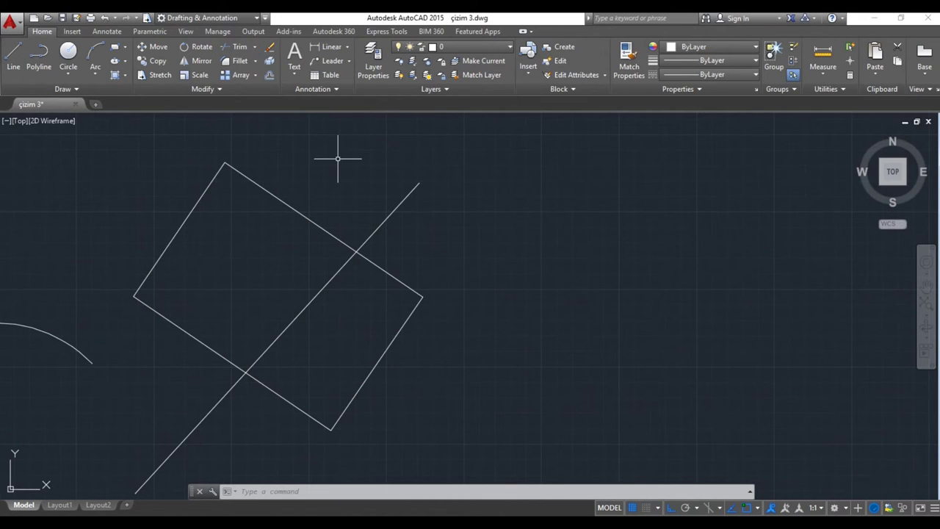
Trim the diagonal line's ends that stick out beyond the tilted rectangle
{"action": "type", "text": "r"}
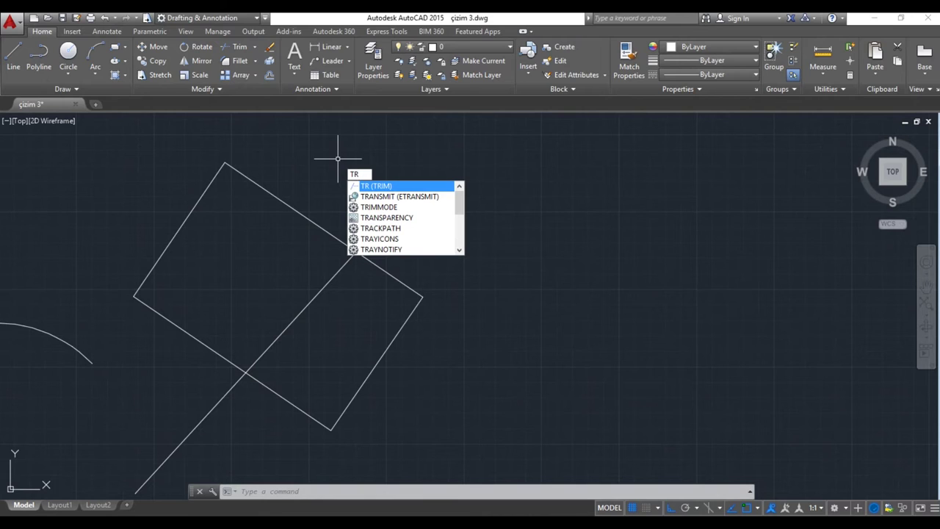
{"action": "key", "text": "Return"}
{"action": "key", "text": "Return"}
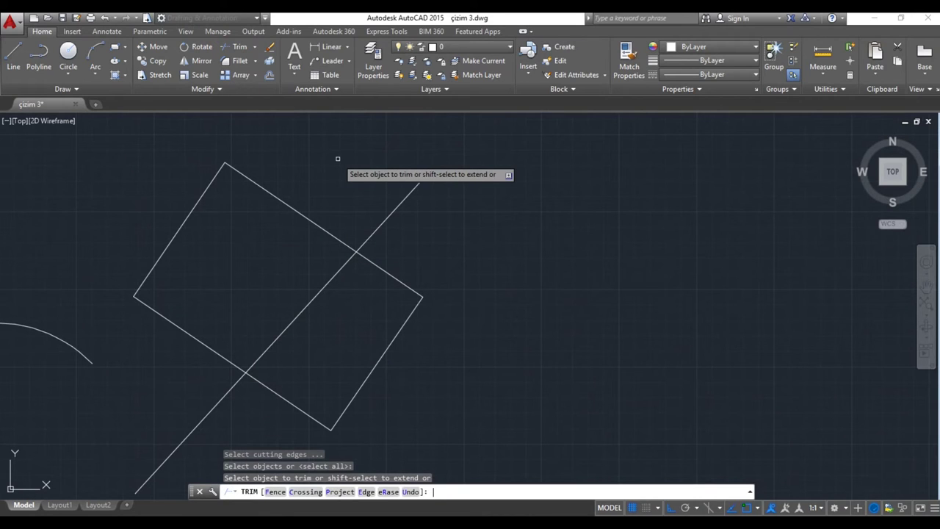
{"action": "left_click", "coordinate": [386, 219]}
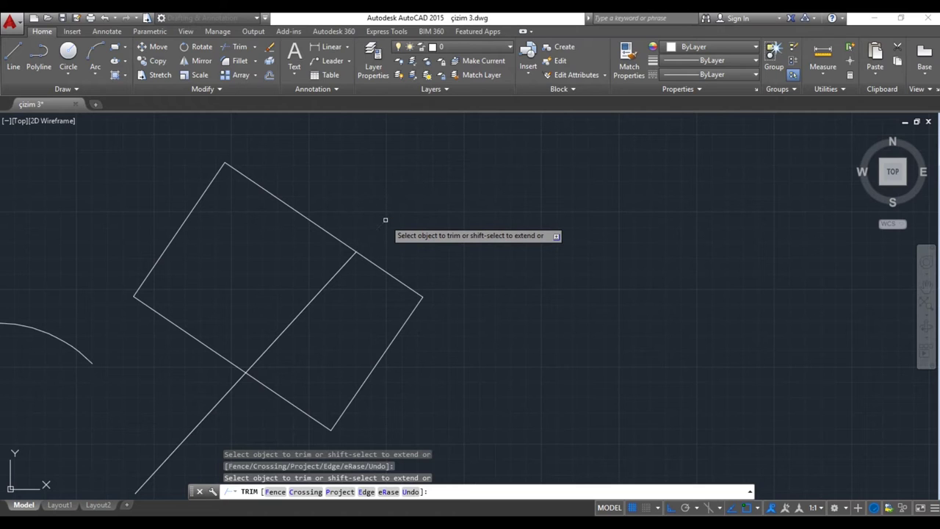
{"action": "mouse_move", "coordinate": [392, 280]}
{"action": "middle_mouse_down"}
{"action": "mouse_move", "coordinate": [500, 226]}
{"action": "mouse_move", "coordinate": [519, 201]}
{"action": "middle_mouse_up"}
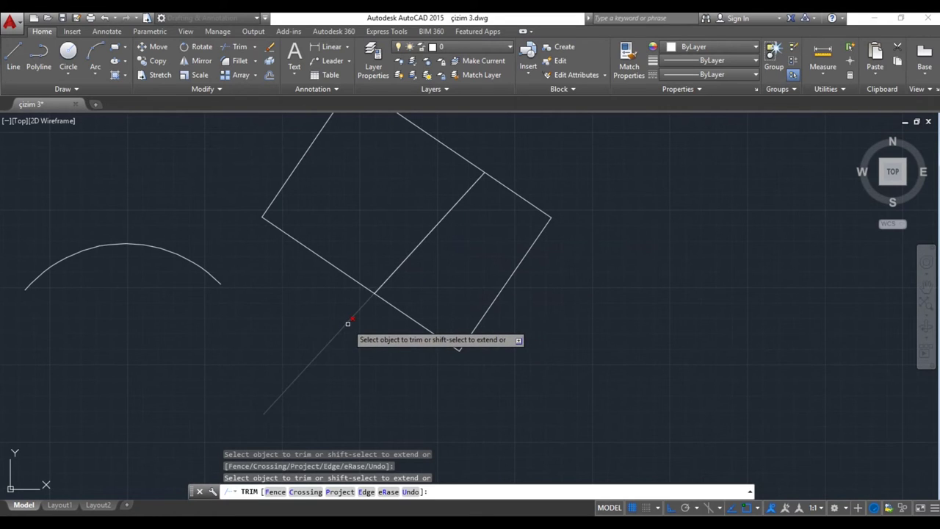
{"action": "scroll", "coordinate": [348, 324], "scroll_direction": "down", "scroll_amount": 2}
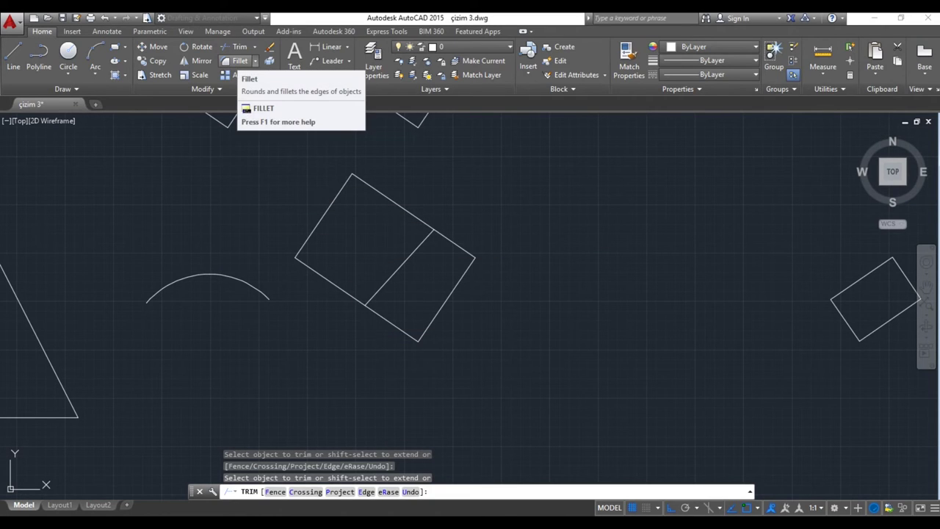
Fillet the rectangle's upper-left edge with its adjoining edge into a corner
{"action": "left_click", "coordinate": [237, 62]}
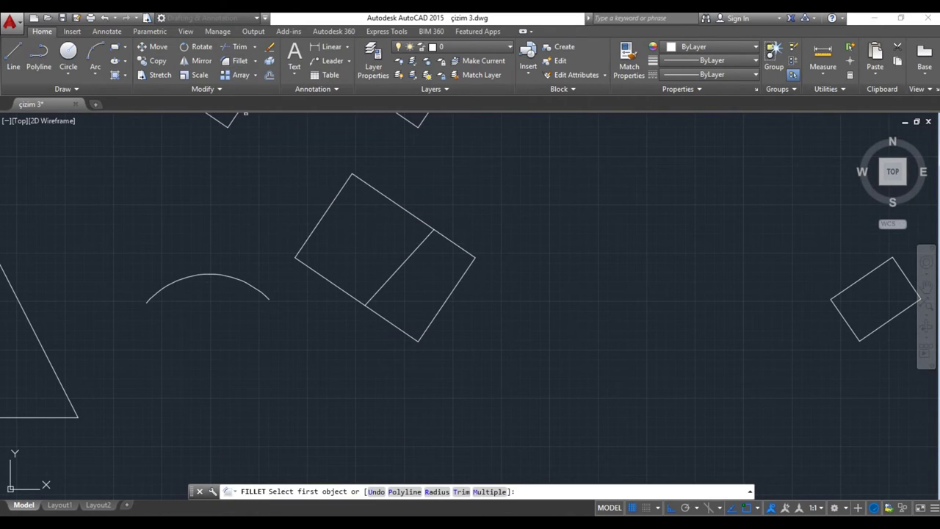
{"action": "left_click", "coordinate": [338, 195]}
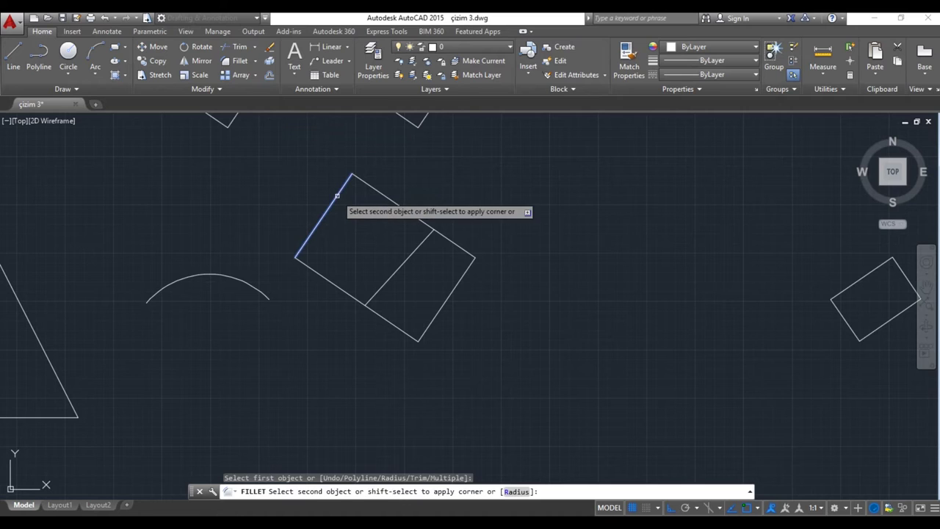
{"action": "left_click", "coordinate": [374, 188]}
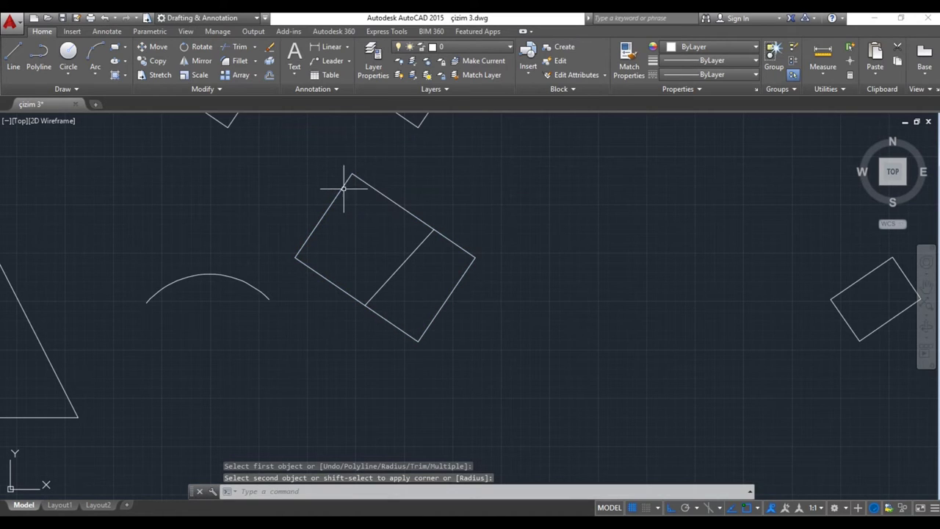
{"action": "scroll", "coordinate": [312, 245], "scroll_direction": "down", "scroll_amount": 2}
{"action": "middle_click_drag", "start_coordinate": [267, 238], "coordinate": [254, 284]}
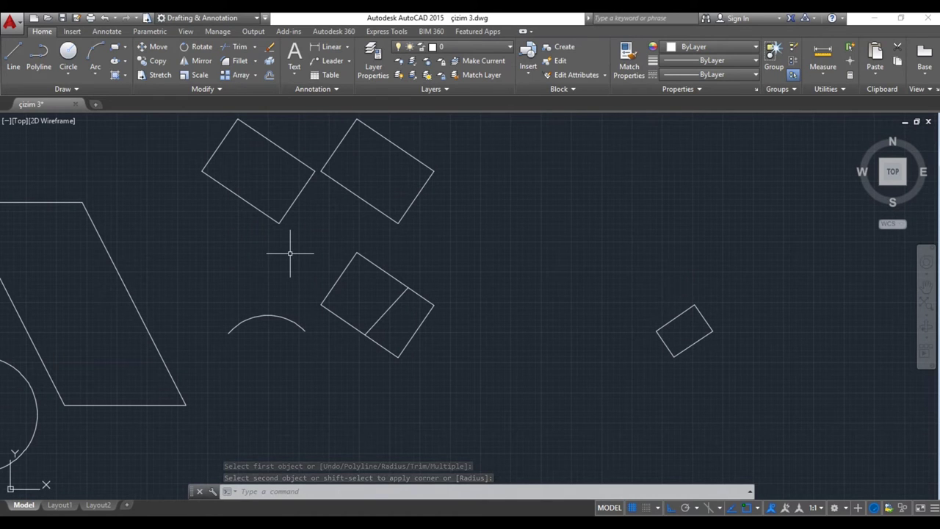
Draw a vertical and a separate horizontal line, then fillet them into a square corner
{"action": "type", "text": "l"}
{"action": "key", "text": "Return"}
{"action": "left_click", "coordinate": [215, 280]}
{"action": "left_click", "coordinate": [215, 247]}
{"action": "key", "text": "Return"}
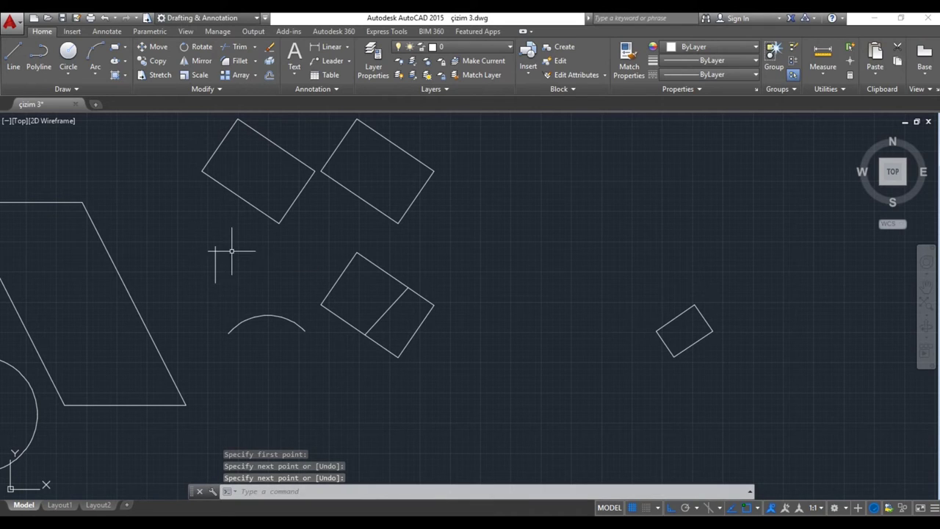
{"action": "key", "text": "Return"}
{"action": "left_click", "coordinate": [232, 245]}
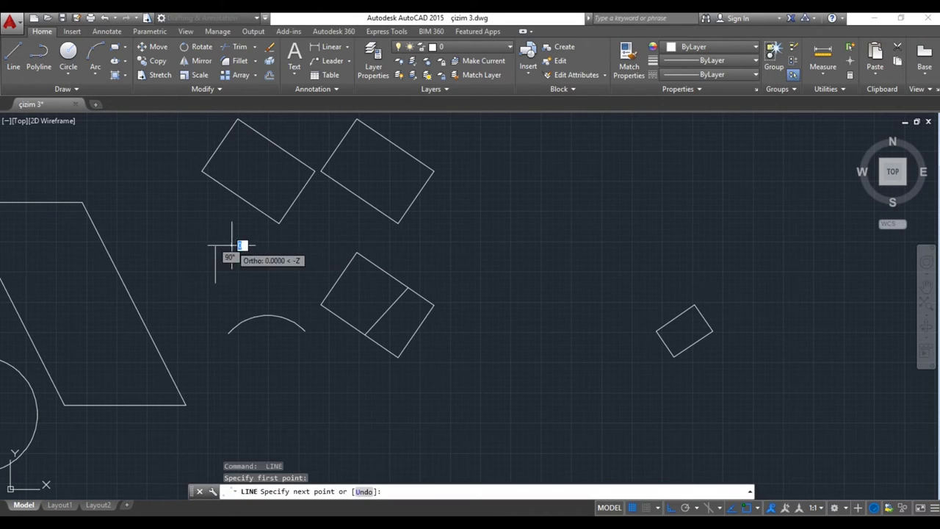
{"action": "left_click", "coordinate": [282, 246]}
{"action": "key", "text": "Return"}
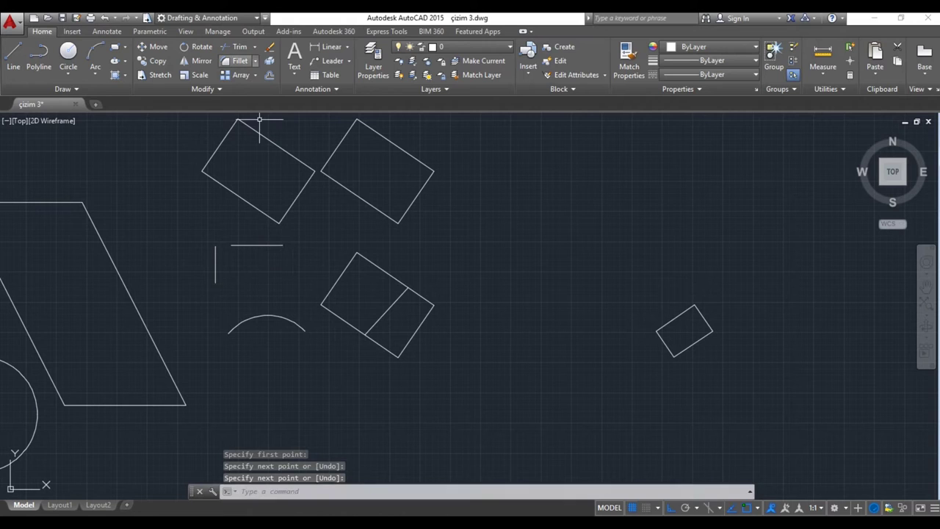
{"action": "left_click", "coordinate": [244, 245]}
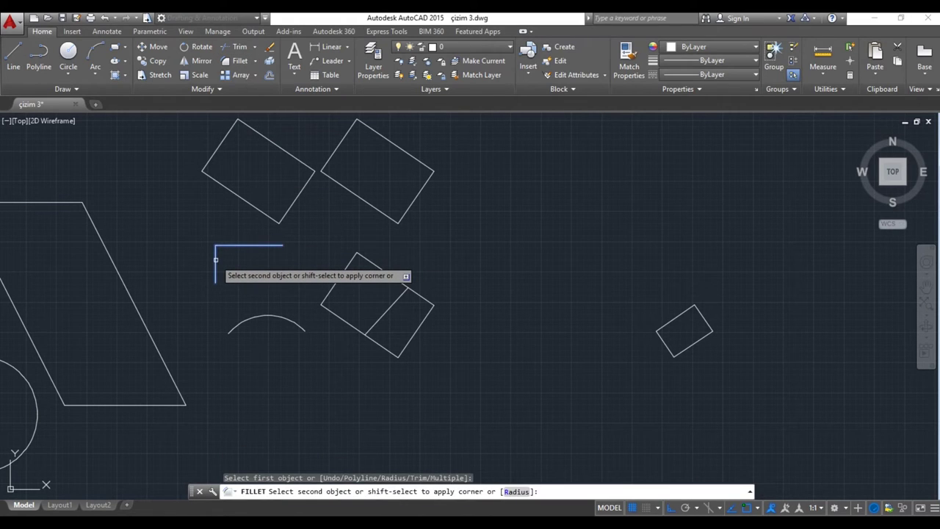
{"action": "left_click", "coordinate": [215, 260]}
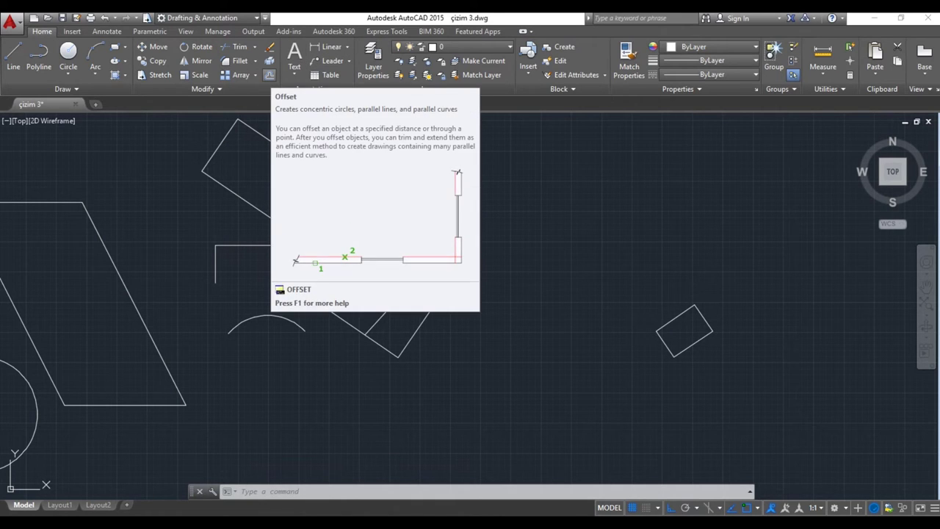
Start OFFSET with a distance of 20
{"action": "left_click", "coordinate": [269, 74]}
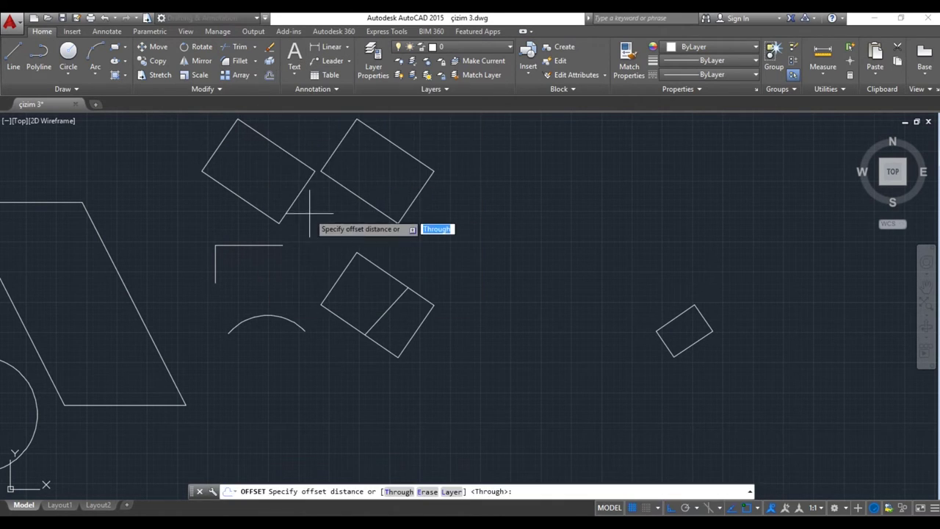
{"action": "key", "text": "Escape"}
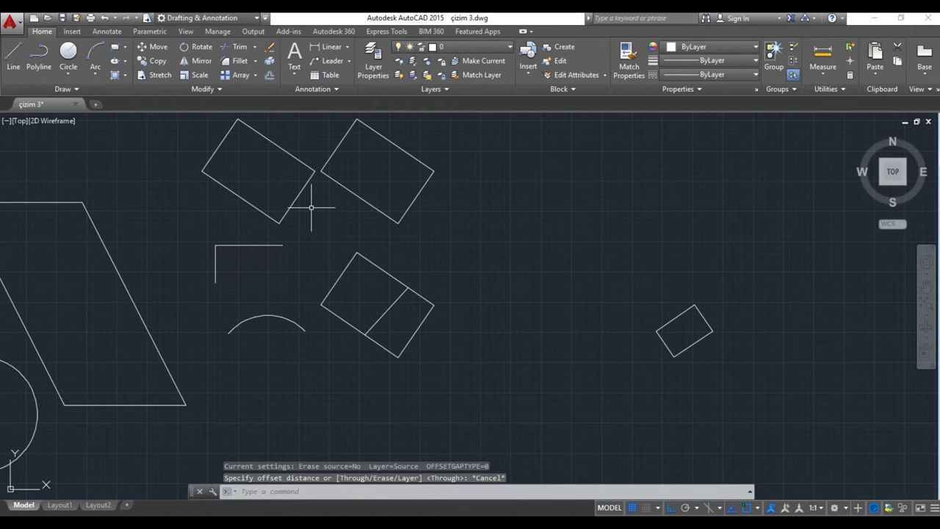
{"action": "type", "text": "o"}
{"action": "key", "text": "Return"}
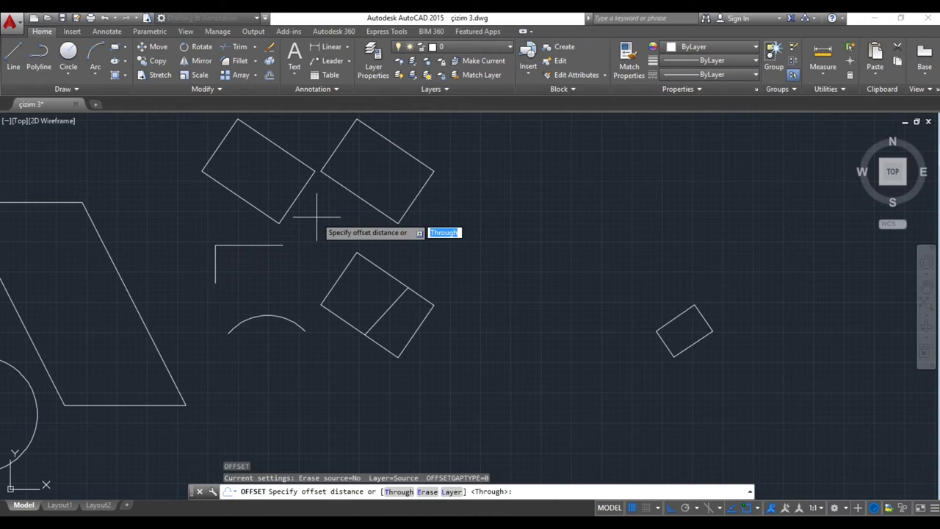
{"action": "left_click", "coordinate": [317, 217]}
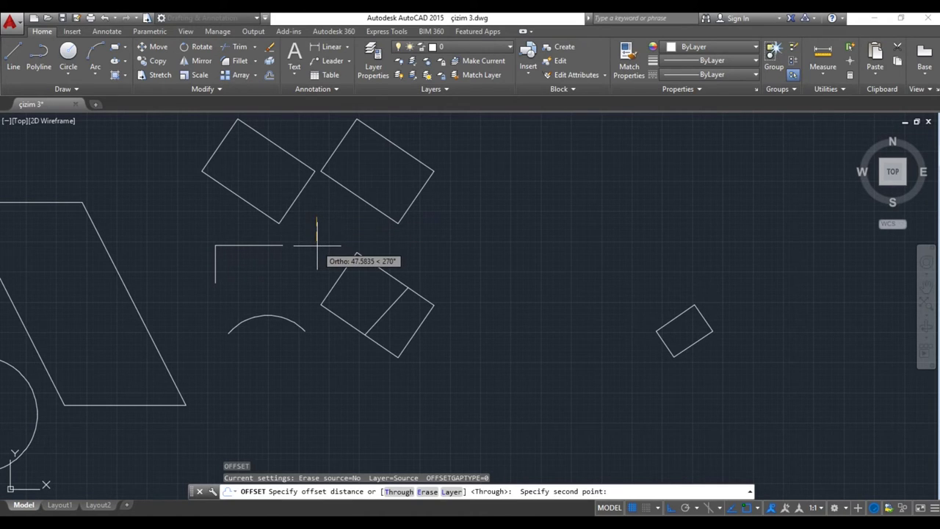
{"action": "type", "text": "20"}
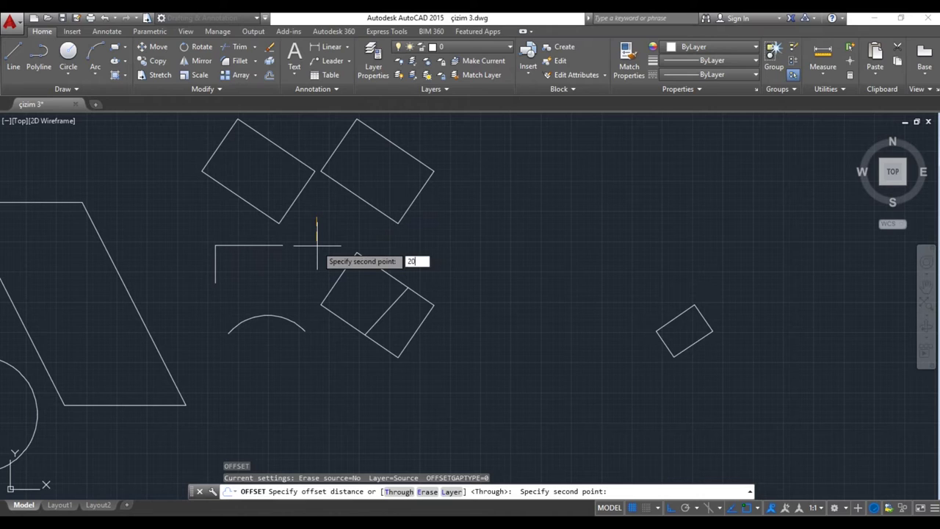
{"action": "key", "text": "Return"}
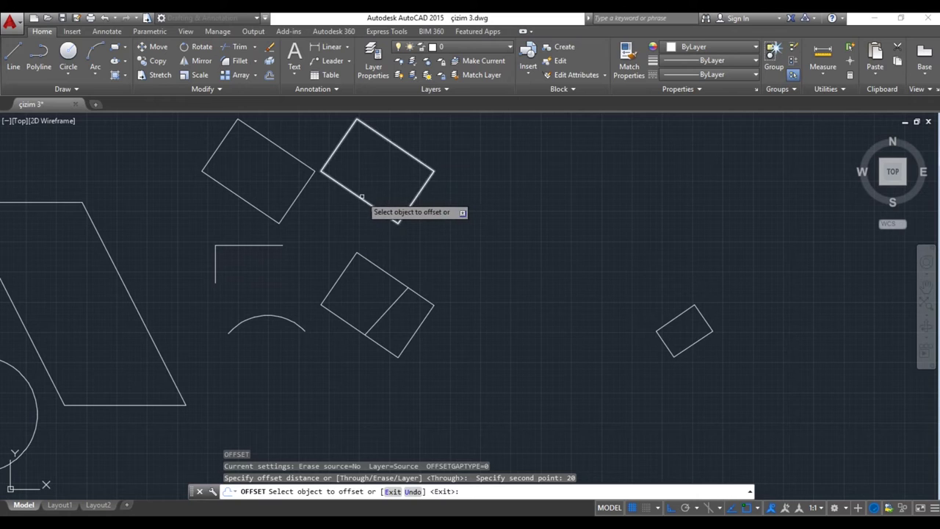
Offset the top-right rectangle and the corner lines 20 units inward
{"action": "left_click", "coordinate": [360, 196]}
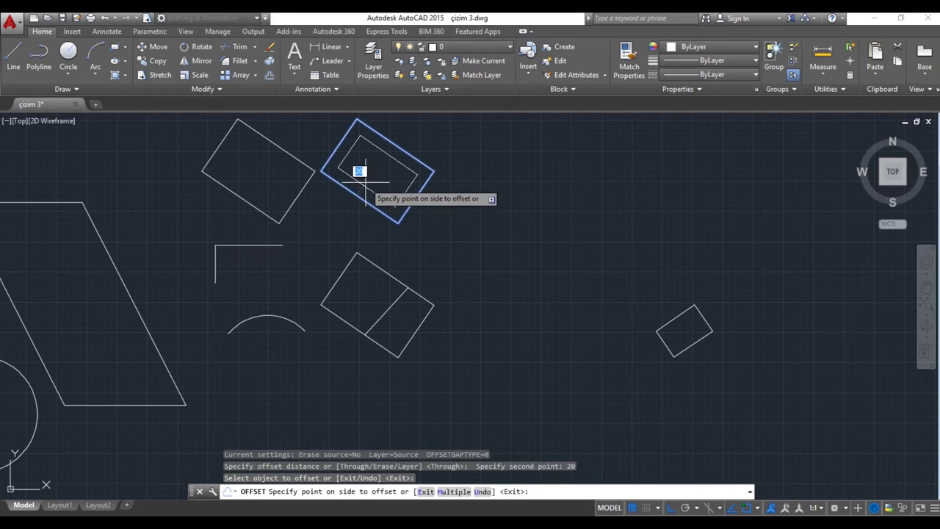
{"action": "left_click", "coordinate": [368, 178]}
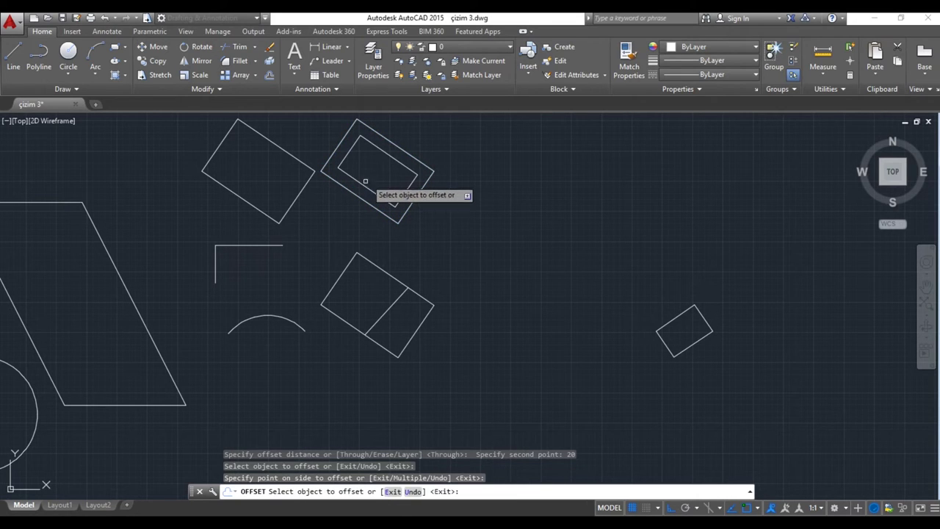
{"action": "middle_click_drag", "start_coordinate": [326, 224], "coordinate": [356, 213]}
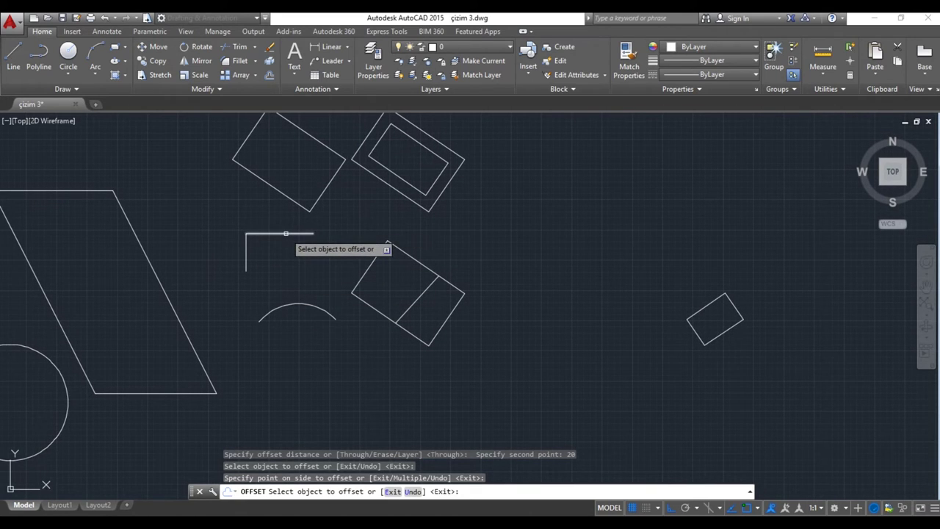
{"action": "left_click", "coordinate": [286, 233]}
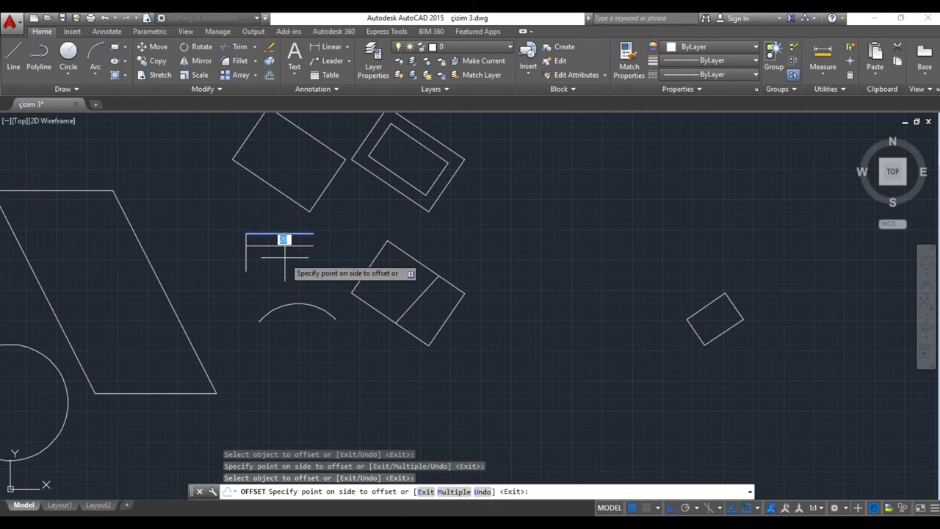
{"action": "left_click", "coordinate": [284, 257]}
{"action": "left_click", "coordinate": [246, 254]}
{"action": "left_click", "coordinate": [283, 269]}
{"action": "middle_click_drag", "start_coordinate": [254, 204], "coordinate": [243, 218]}
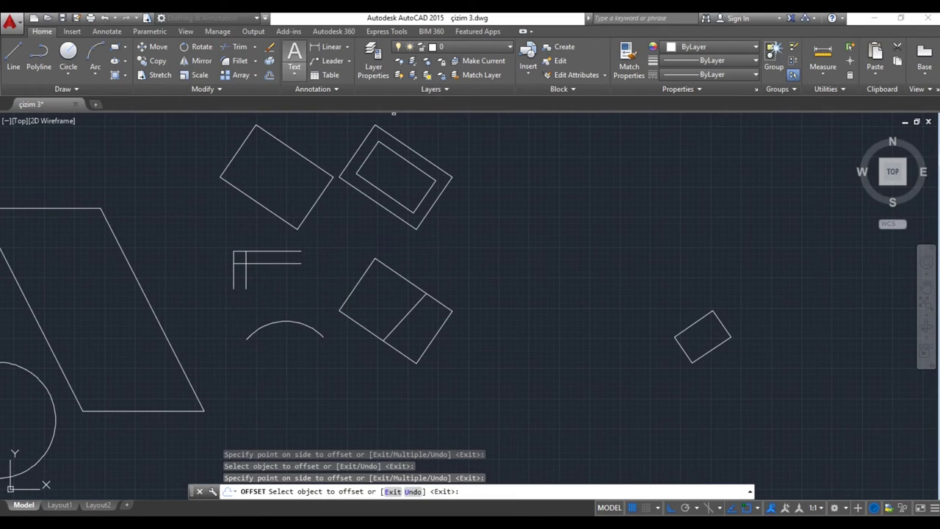
{"action": "left_click", "coordinate": [293, 53]}
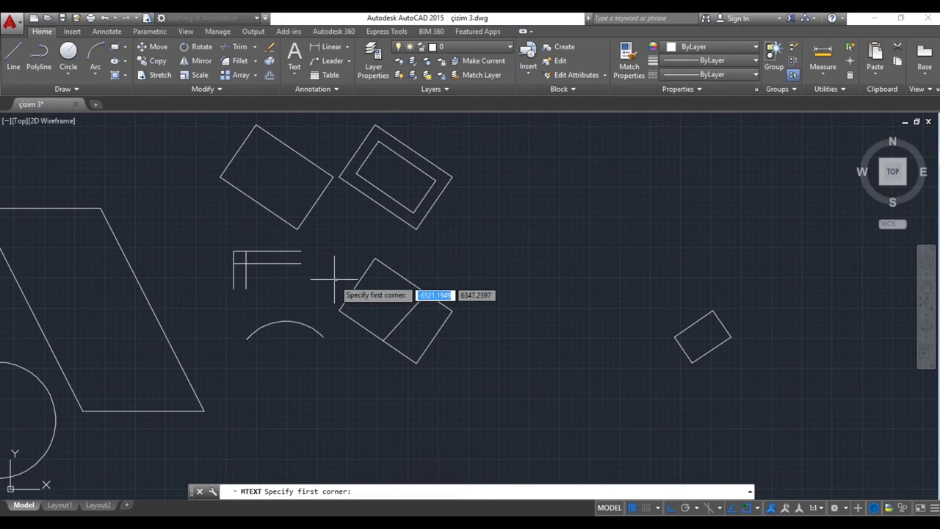
Add multiline text 'dikdörtgen' at height 15 above the divided tilted rectangle
{"action": "scroll", "coordinate": [327, 275], "scroll_direction": "up", "scroll_amount": 2}
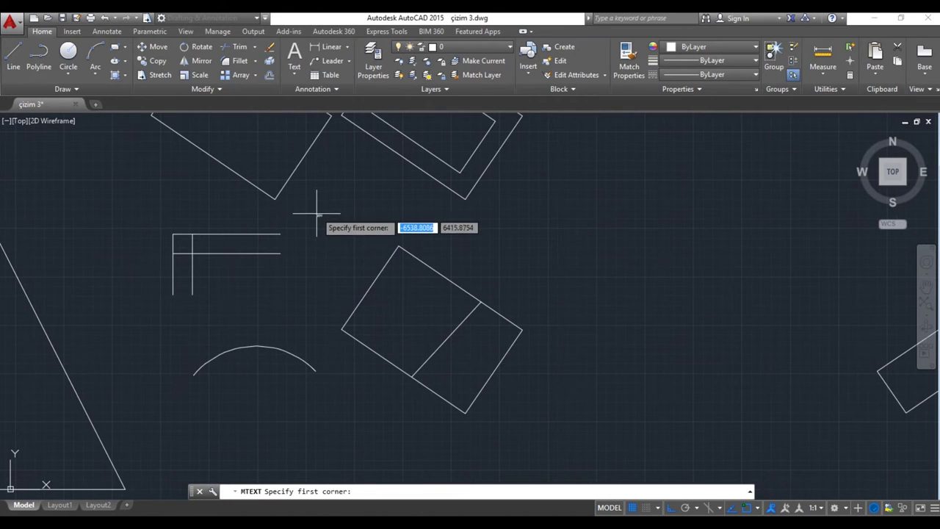
{"action": "left_click", "coordinate": [314, 210]}
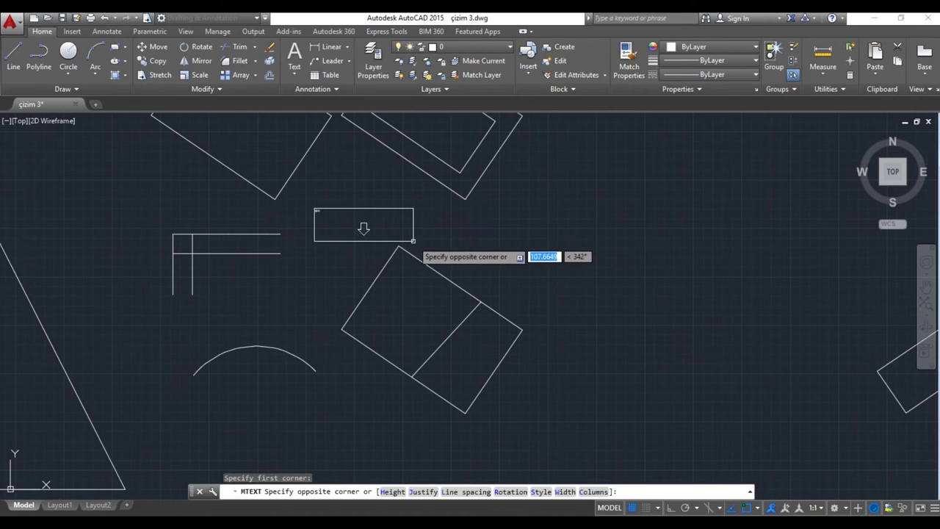
{"action": "left_click", "coordinate": [412, 240]}
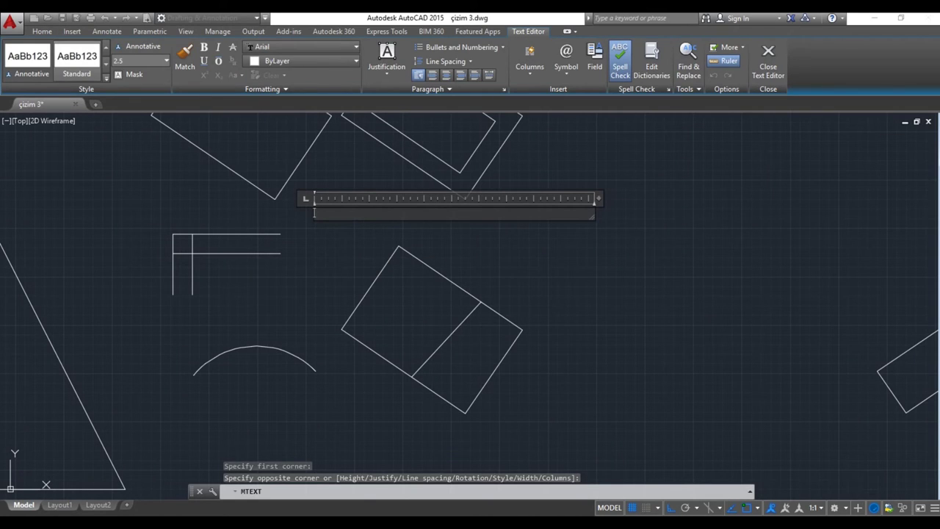
{"action": "type", "text": "dikdörtgen"}
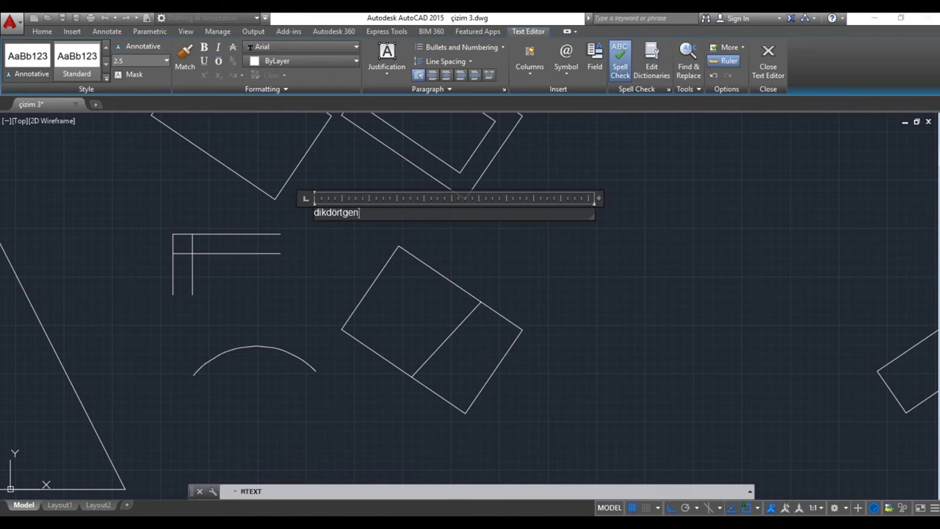
{"action": "key", "text": "ctrl+a"}
{"action": "left_click", "coordinate": [139, 61]}
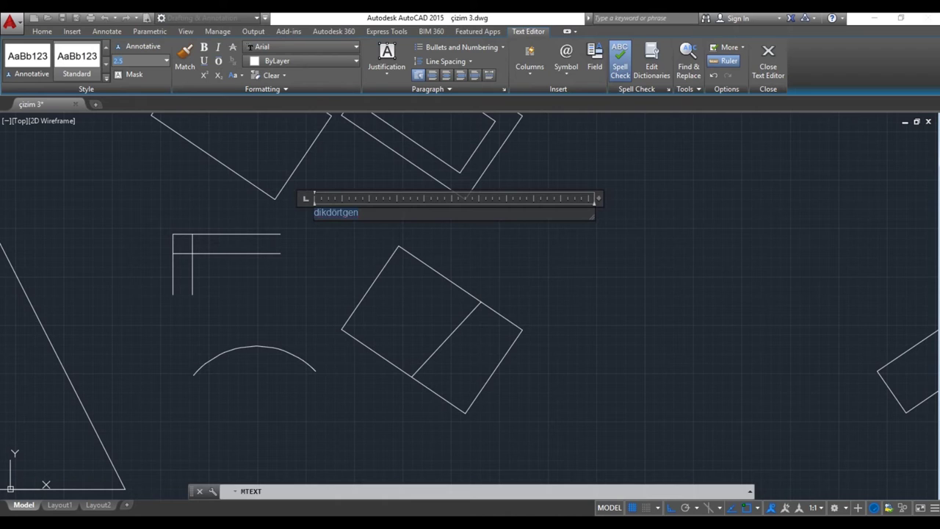
{"action": "type", "text": "15"}
{"action": "key", "text": "Return"}
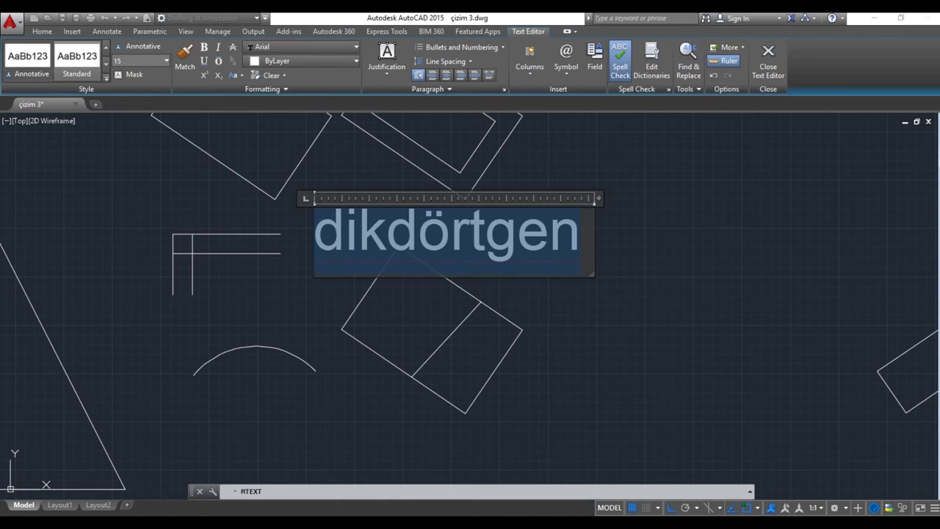
{"action": "left_click", "coordinate": [612, 315]}
{"action": "left_click", "coordinate": [360, 217]}
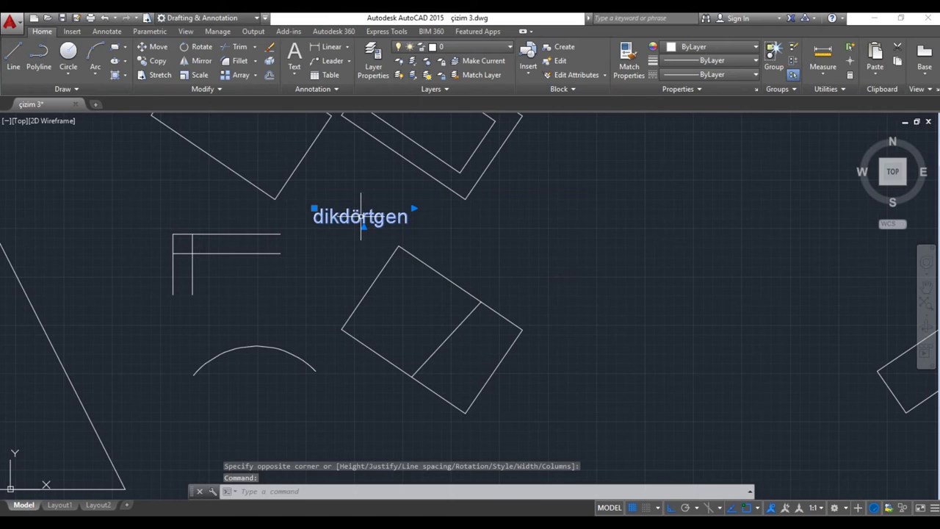
Move the 'dikdörtgen' text by its grip into the upper-left rectangle
{"action": "left_click", "coordinate": [314, 210]}
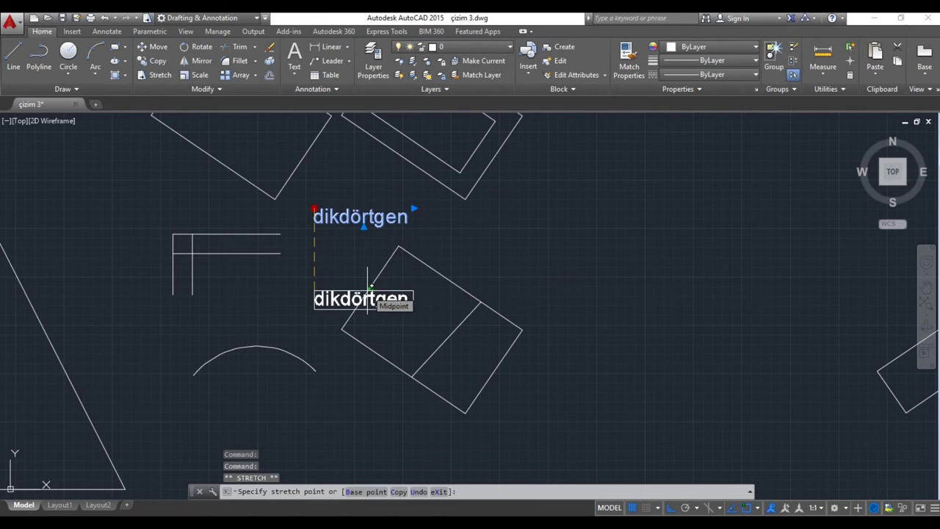
{"action": "key", "text": "F8"}
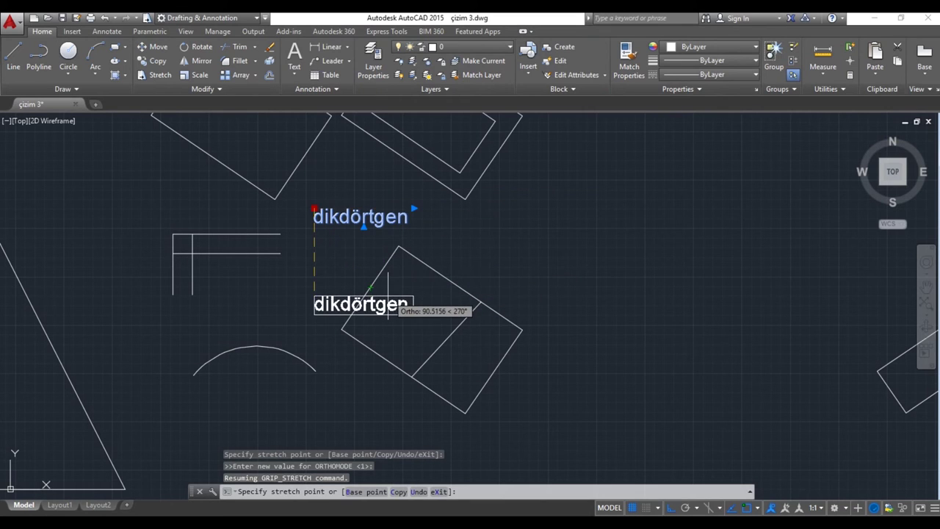
{"action": "key", "text": "F8"}
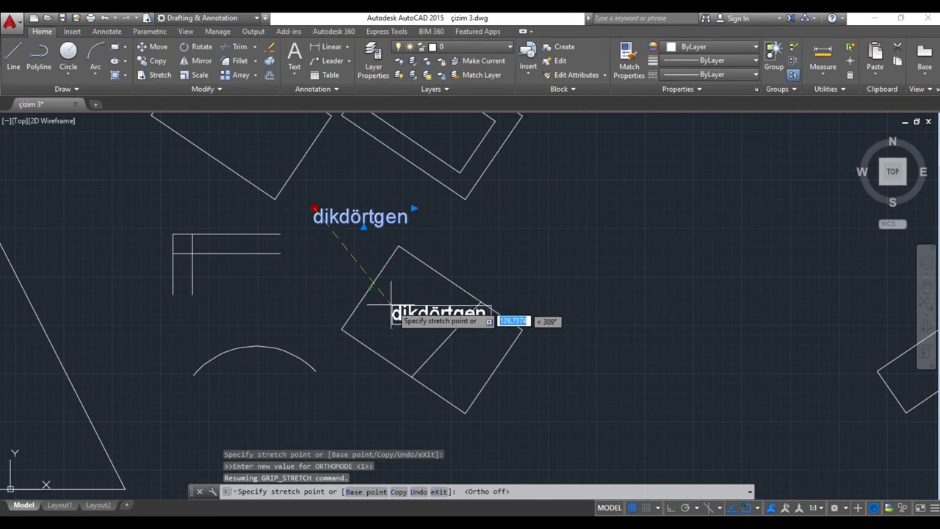
{"action": "middle_click_drag", "start_coordinate": [200, 222], "coordinate": [287, 289]}
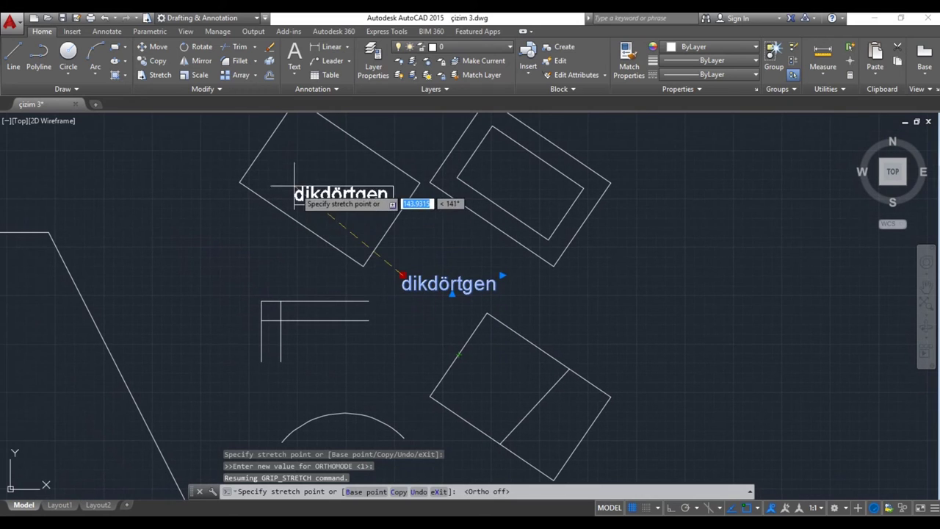
{"action": "left_click", "coordinate": [285, 179]}
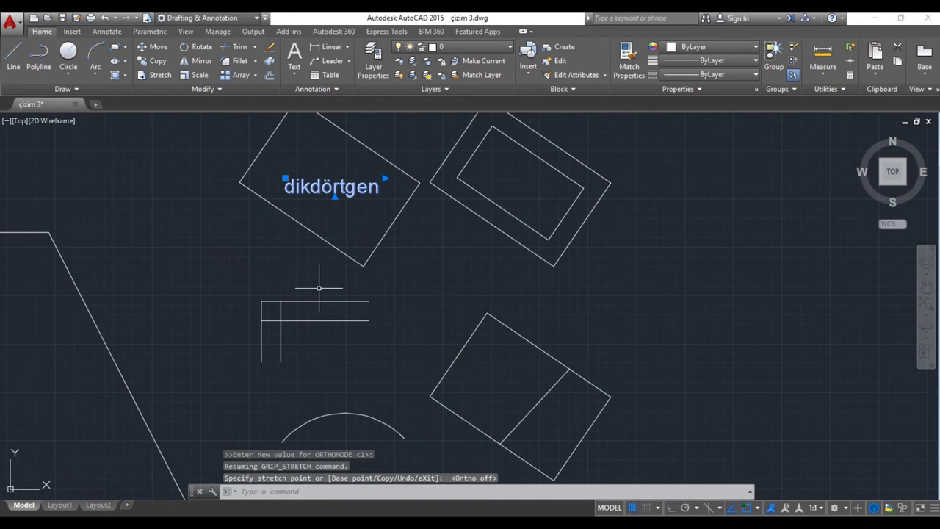
{"action": "scroll", "coordinate": [317, 253], "scroll_direction": "down", "scroll_amount": 2}
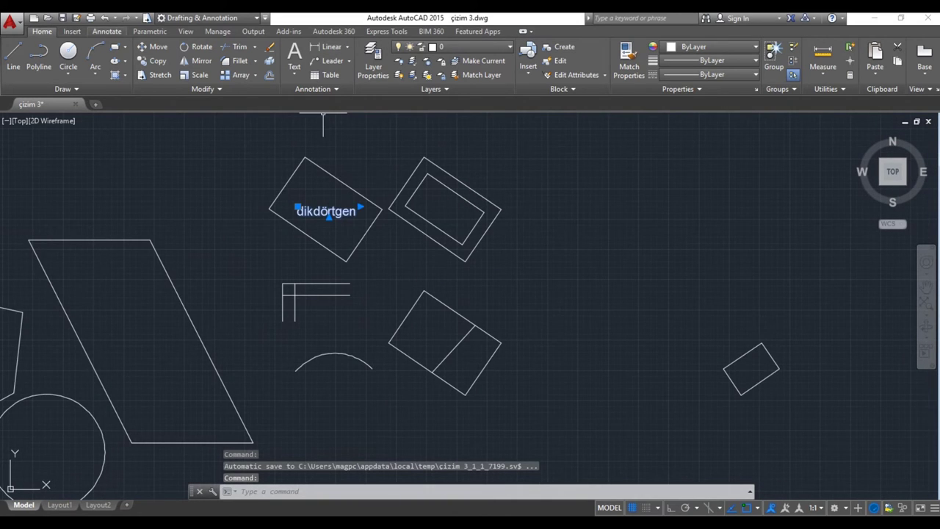
{"action": "left_click", "coordinate": [107, 31]}
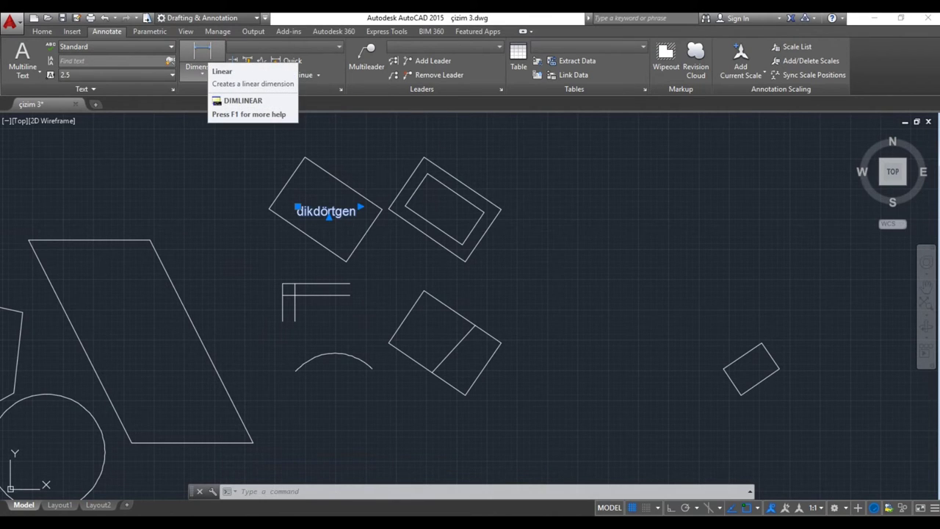
Place a 200 linear dimension above the top edge of the slanted quadrilateral
{"action": "left_click", "coordinate": [202, 53]}
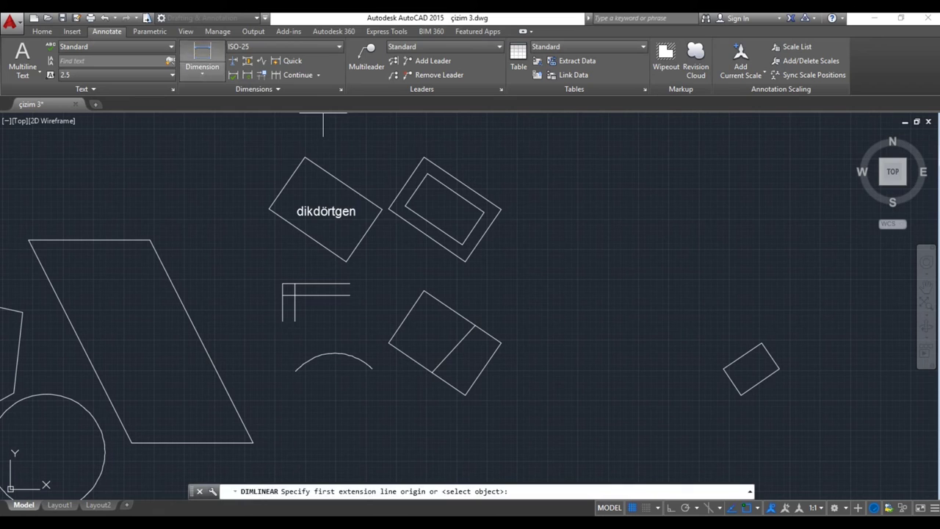
{"action": "left_click", "coordinate": [28, 240]}
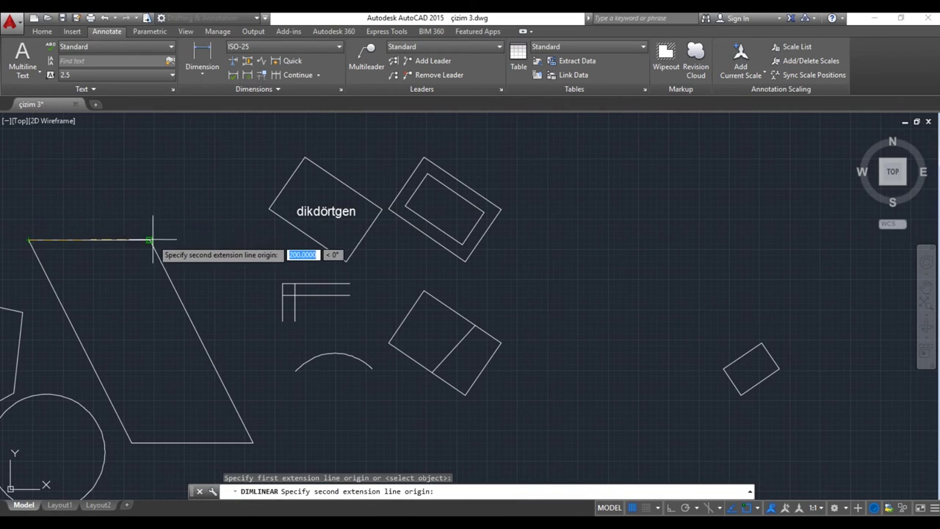
{"action": "left_click", "coordinate": [149, 240]}
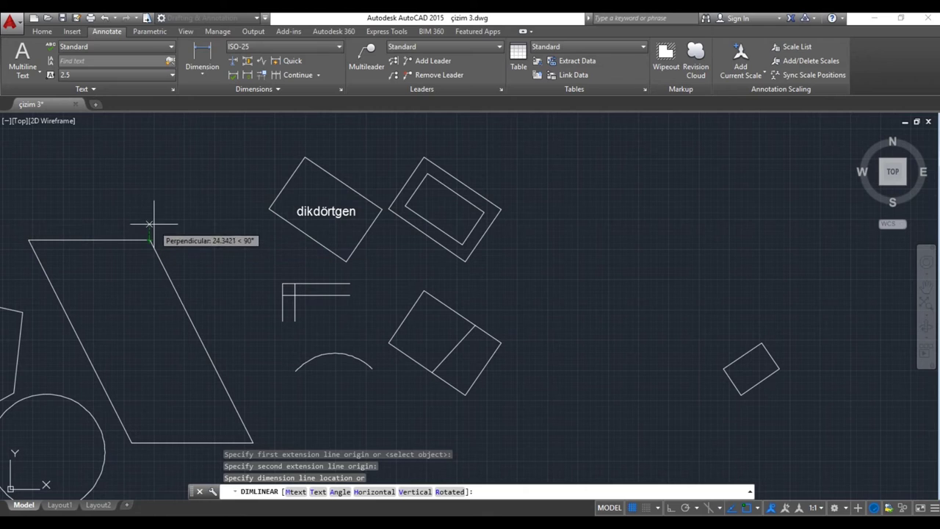
{"action": "left_click", "coordinate": [149, 214]}
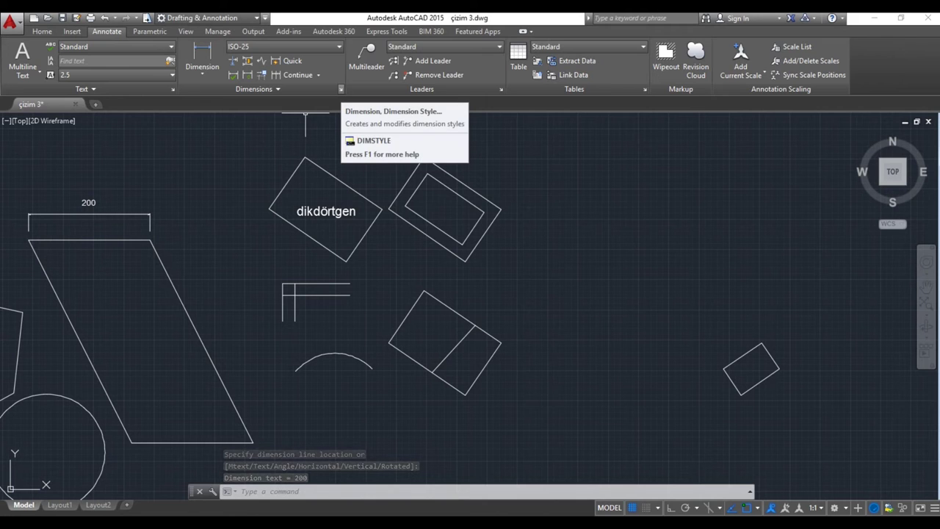
{"action": "left_click", "coordinate": [341, 89]}
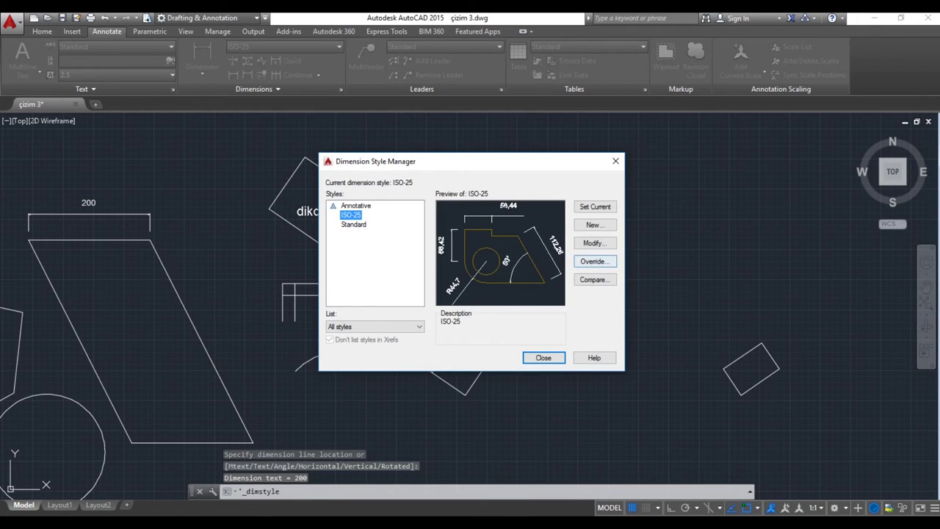
Set the ISO-25 dimension style's text height to 15
{"action": "left_click", "coordinate": [595, 243]}
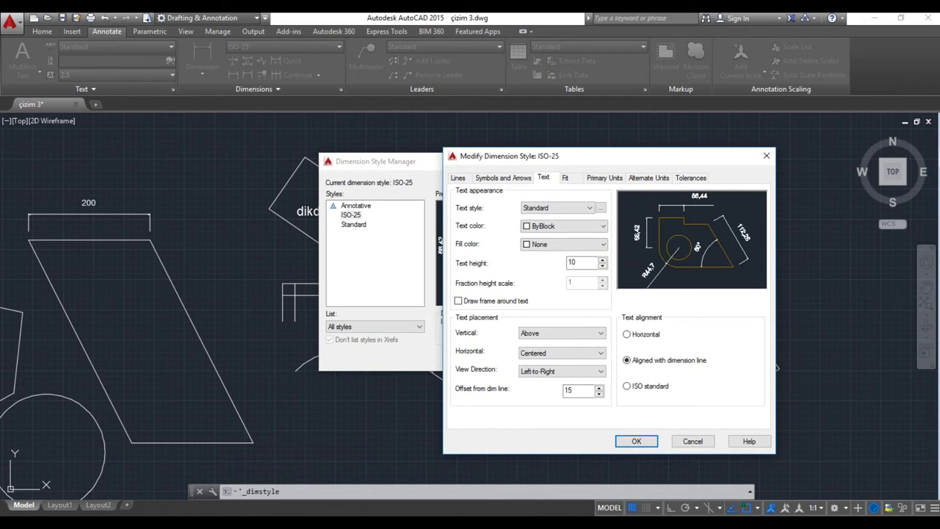
{"action": "double_click", "coordinate": [571, 263]}
{"action": "left_click", "coordinate": [636, 441]}
{"action": "left_click", "coordinate": [541, 358]}
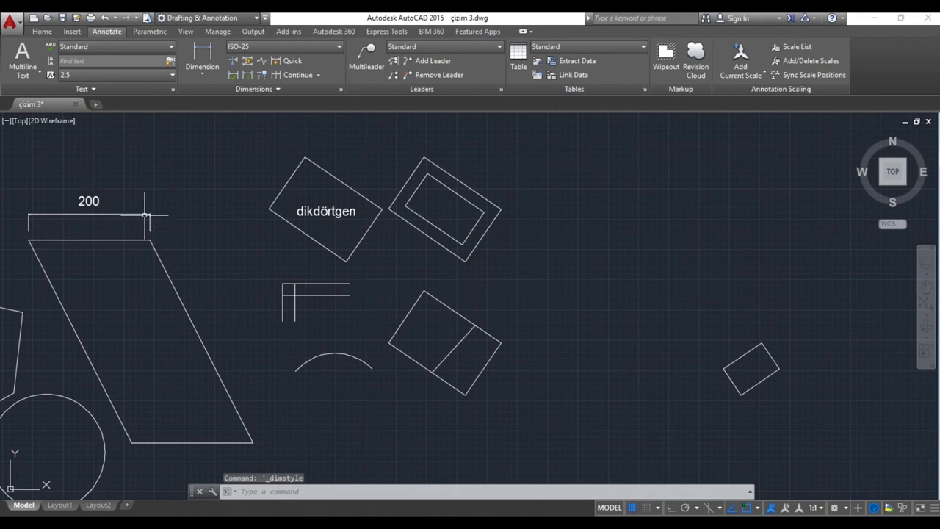
Change the ISO-25 style's extension-line offset from origin to 20
{"action": "left_click", "coordinate": [341, 89]}
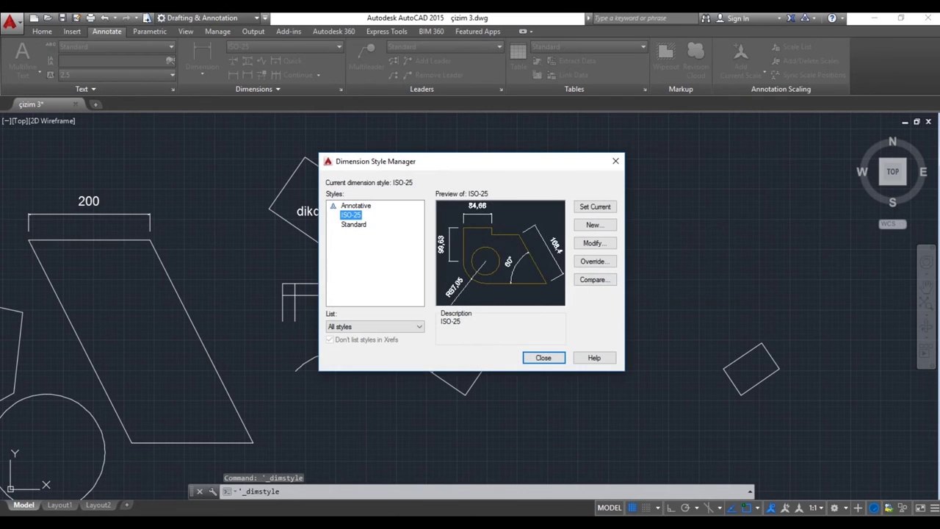
{"action": "left_click", "coordinate": [595, 243]}
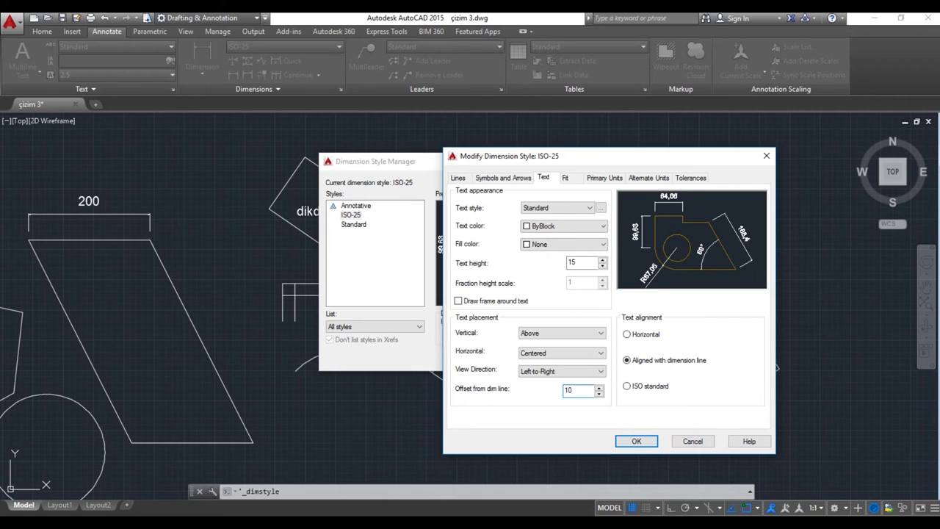
{"action": "left_click", "coordinate": [457, 178]}
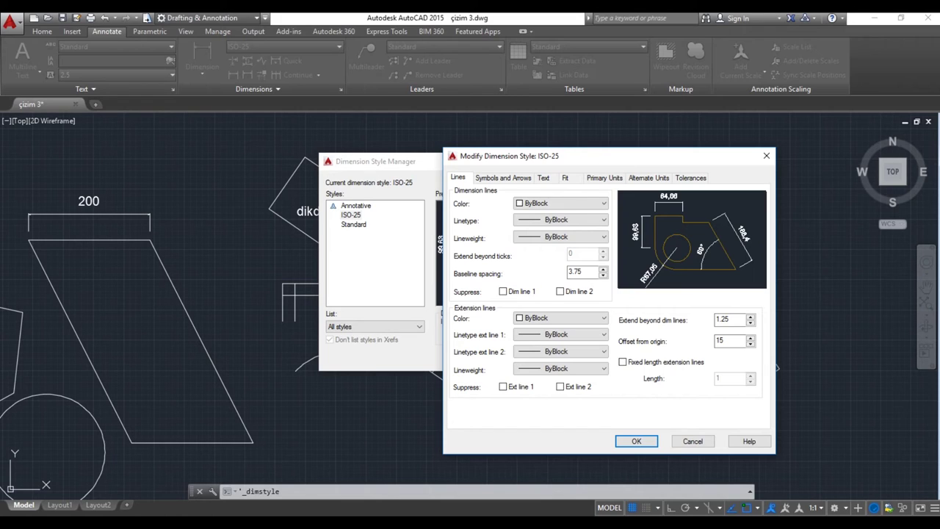
{"action": "double_click", "coordinate": [729, 340]}
{"action": "left_click", "coordinate": [637, 441]}
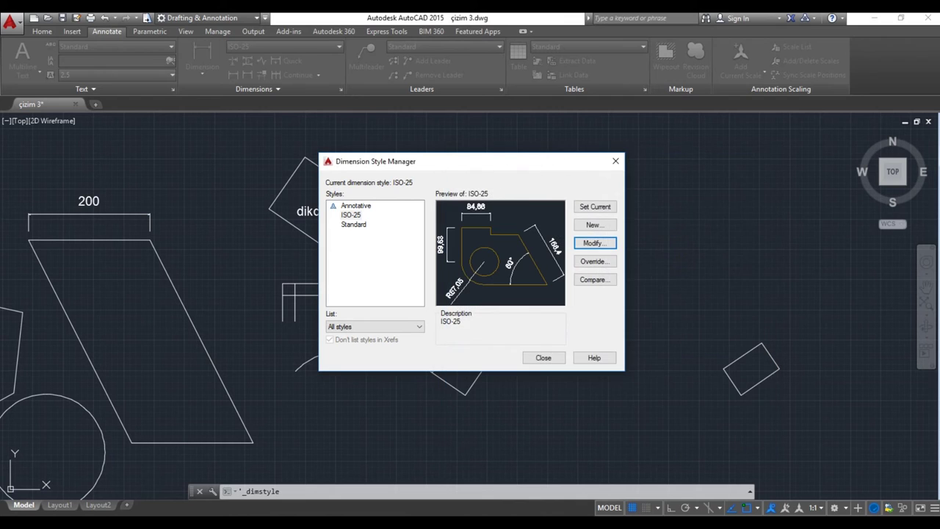
{"action": "left_click", "coordinate": [543, 358]}
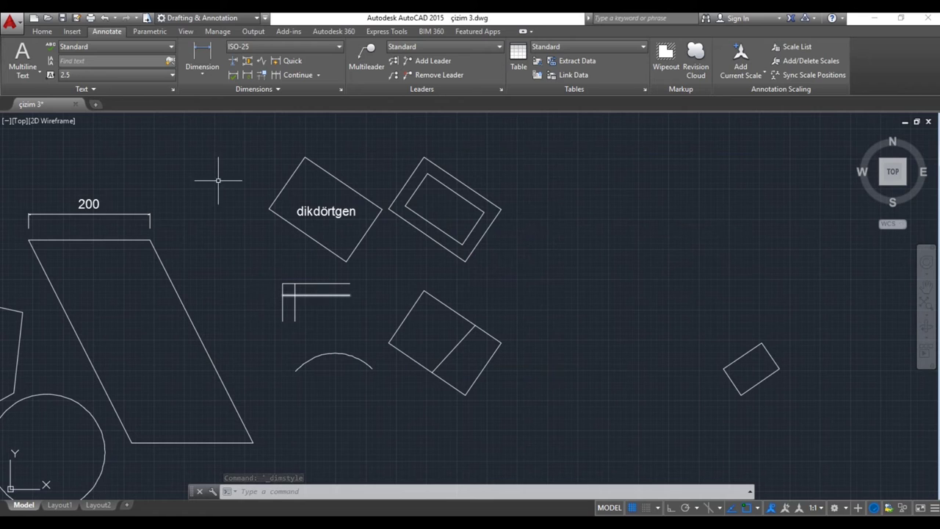
Show the Home tab's drawing, modify and layer tools, and pan the drawing left
{"action": "left_click", "coordinate": [42, 32]}
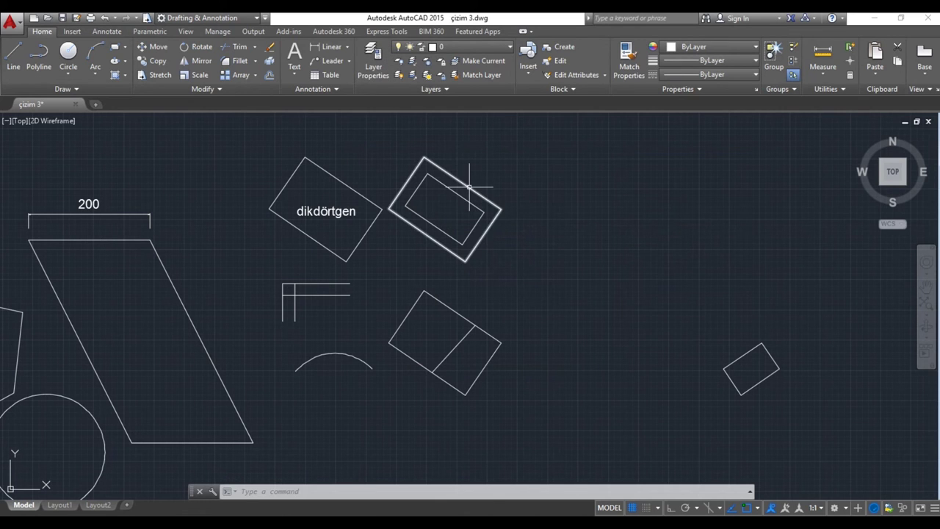
{"action": "middle_click_drag", "start_coordinate": [464, 189], "coordinate": [304, 202]}
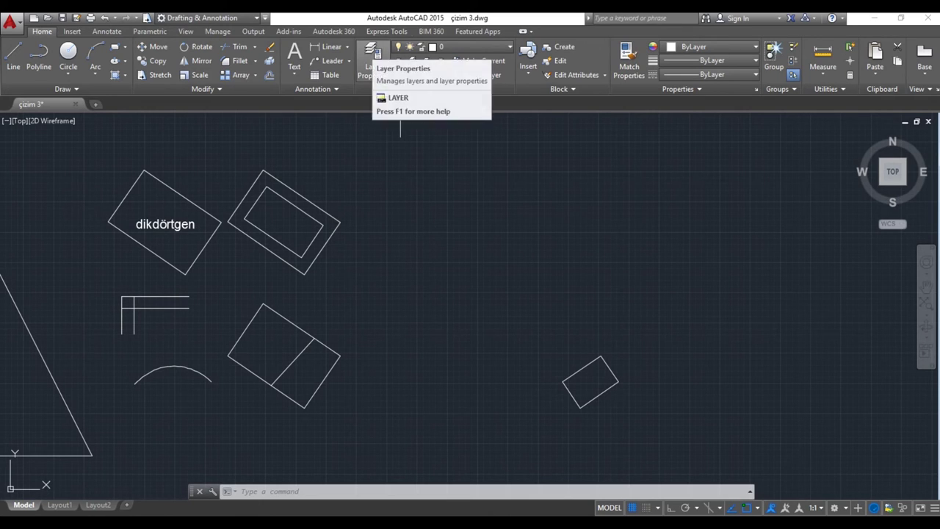
In the Layer Properties Manager, add layer dikdörtgen below duvar with yellow colour 50
{"action": "left_click", "coordinate": [373, 60]}
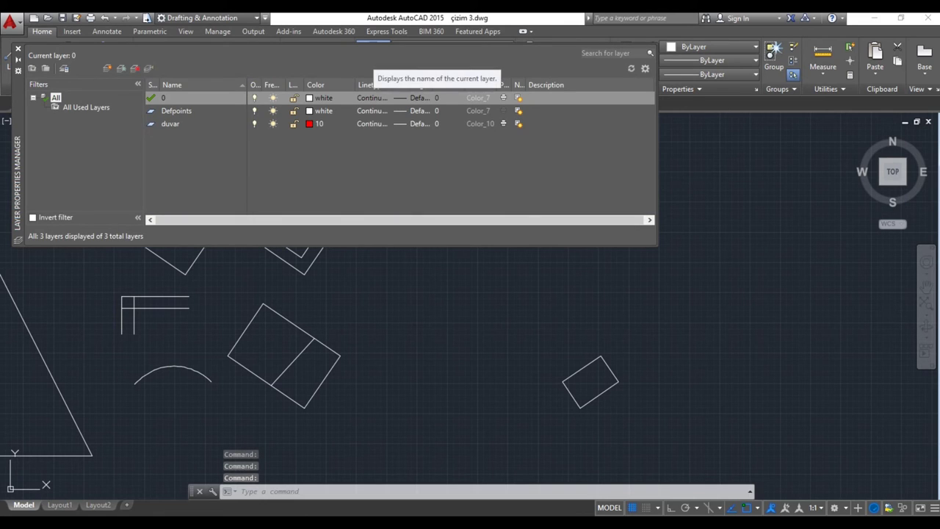
{"action": "left_click", "coordinate": [171, 123]}
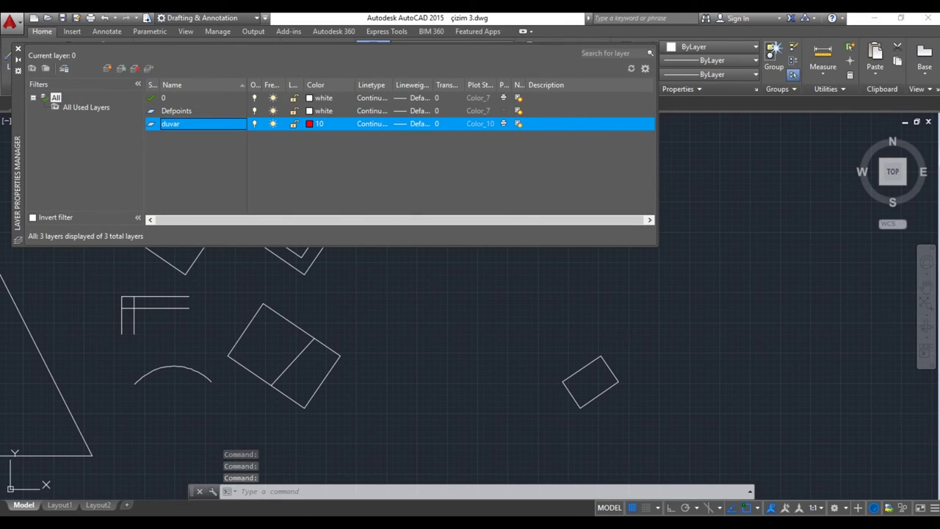
{"action": "key", "text": "alt+n"}
{"action": "type", "text": "dikdörtgen"}
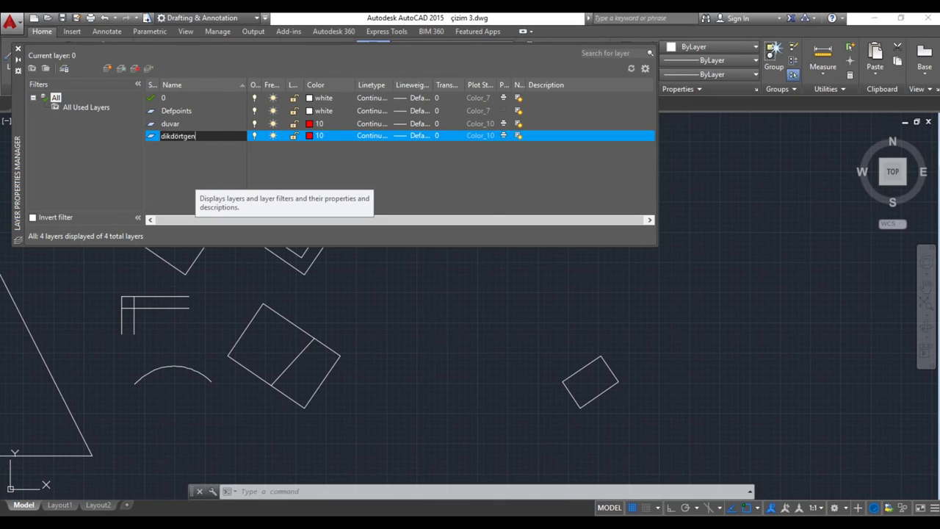
{"action": "key", "text": "Return"}
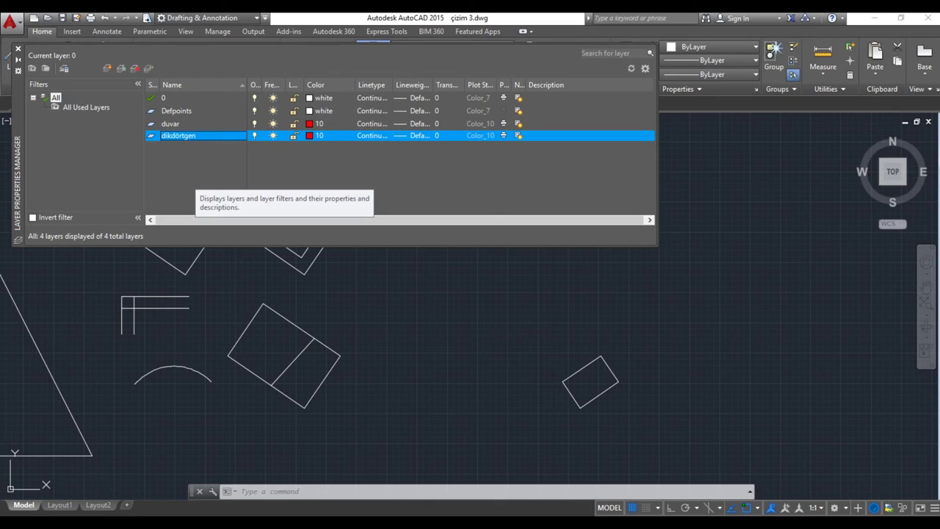
{"action": "left_click", "coordinate": [318, 135]}
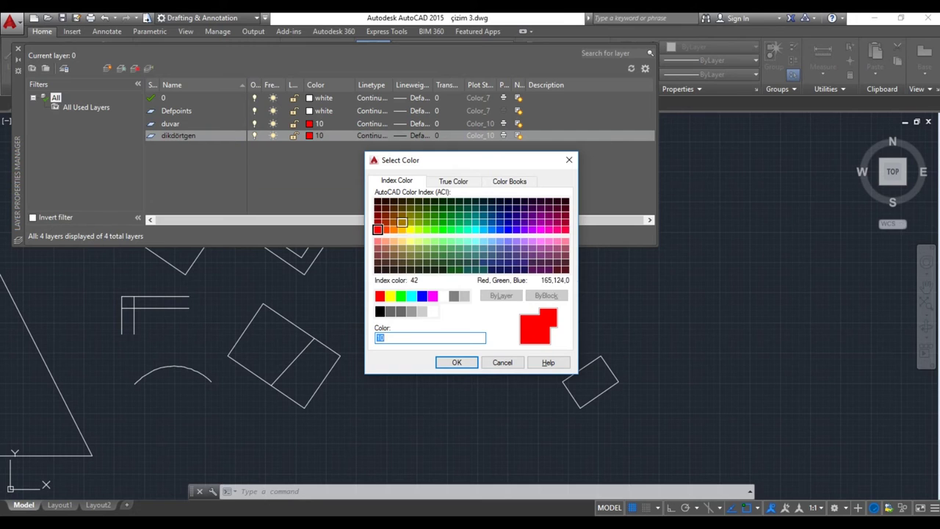
{"action": "left_click", "coordinate": [410, 229]}
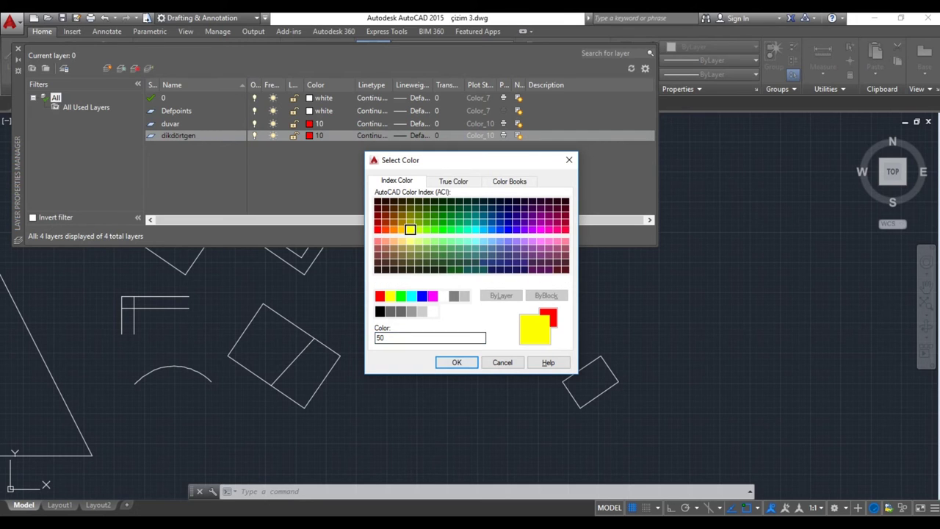
{"action": "left_click", "coordinate": [463, 362]}
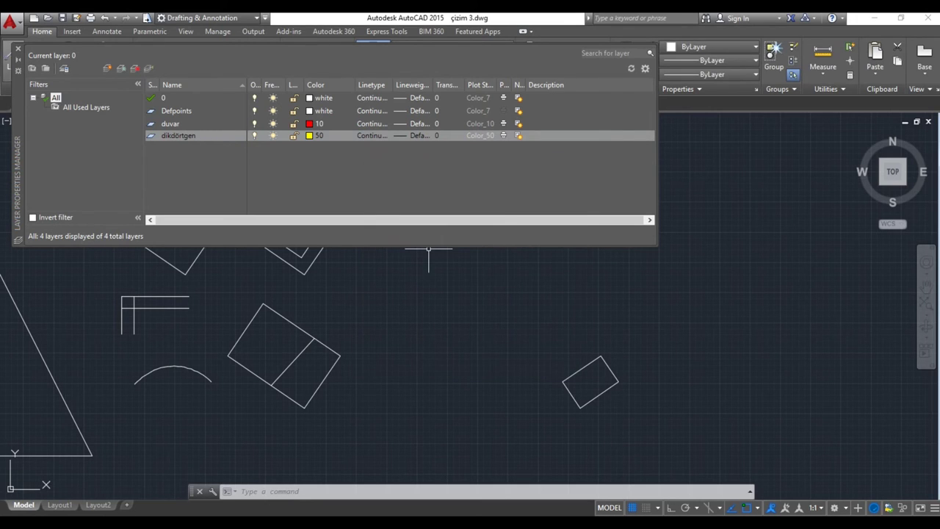
{"action": "left_click", "coordinate": [18, 49]}
{"action": "middle_click_drag", "start_coordinate": [311, 289], "coordinate": [320, 279]}
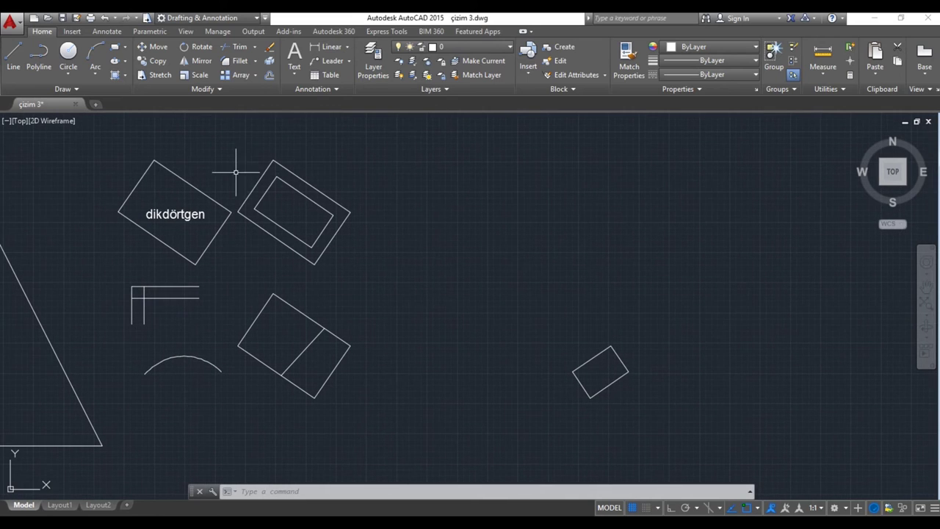
Window-select the two nested rectangles and move them onto the dikdörtgen layer
{"action": "left_click", "coordinate": [231, 148]}
{"action": "left_click", "coordinate": [364, 261]}
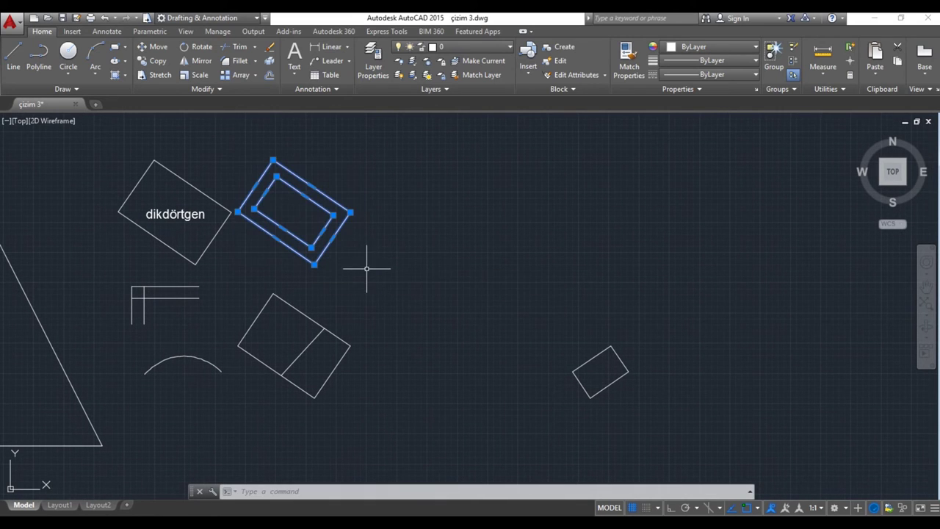
{"action": "left_click", "coordinate": [452, 46]}
{"action": "left_click", "coordinate": [451, 90]}
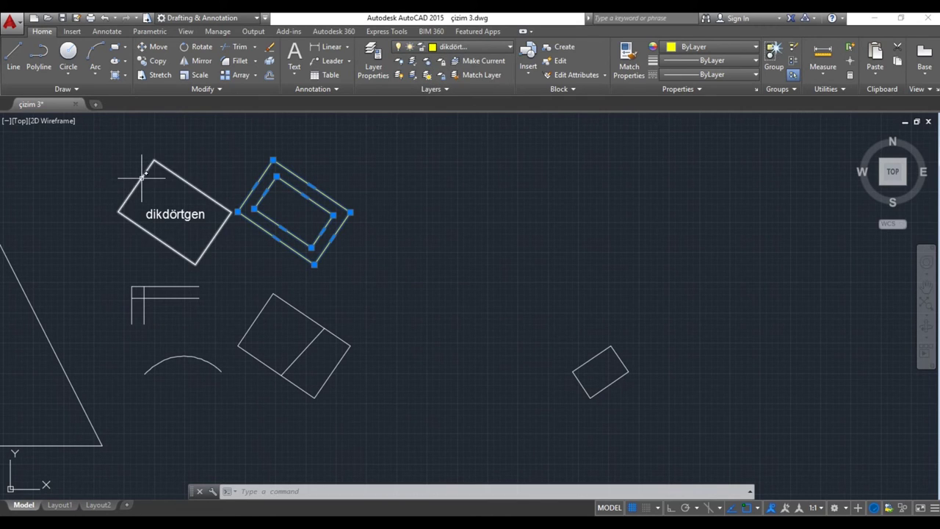
{"action": "mouse_move", "coordinate": [144, 177]}
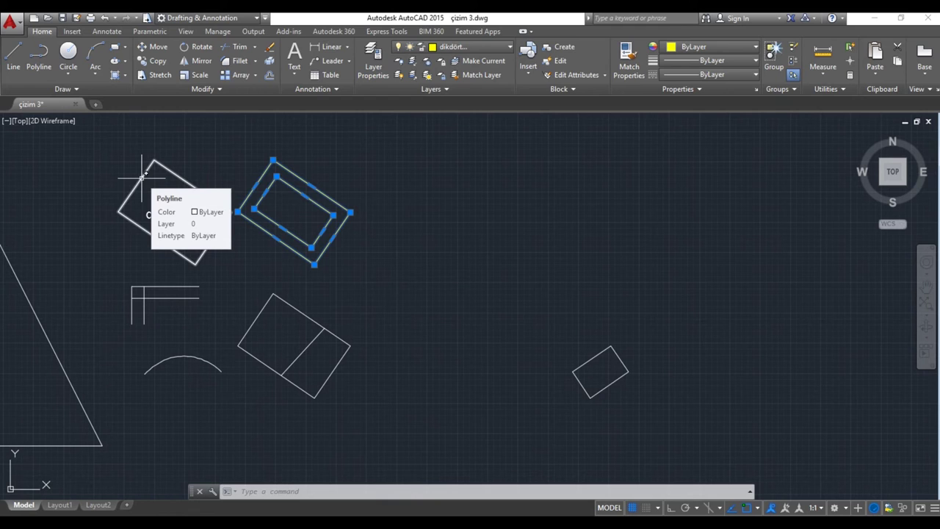
{"action": "key", "text": "Escape"}
Give the duvar layer red colour 10 and put the labelled rectangle on it
{"action": "left_click", "coordinate": [142, 177]}
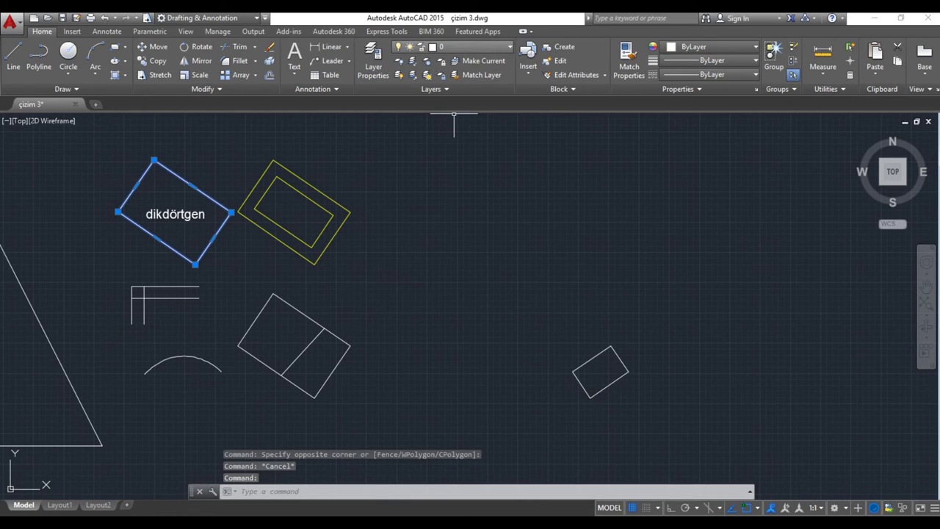
{"action": "left_click", "coordinate": [454, 47]}
{"action": "left_click", "coordinate": [438, 103]}
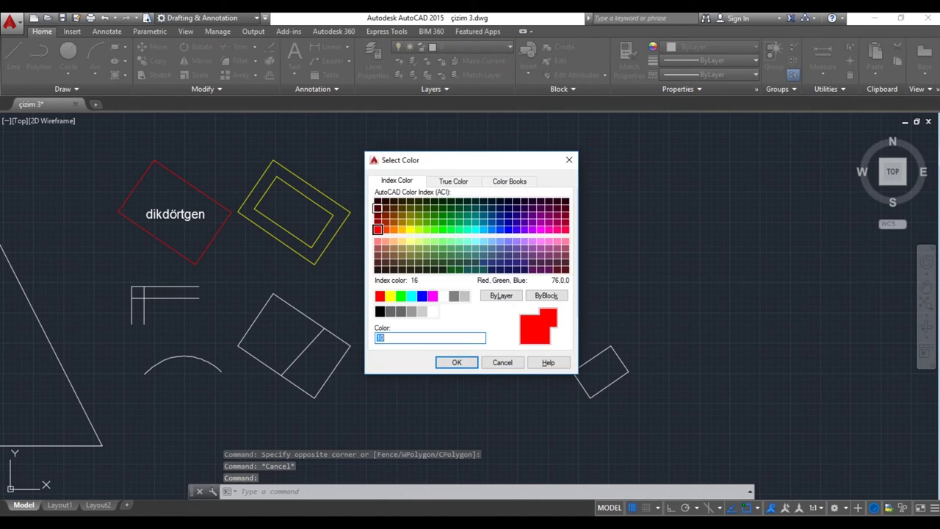
{"action": "left_click", "coordinate": [456, 363]}
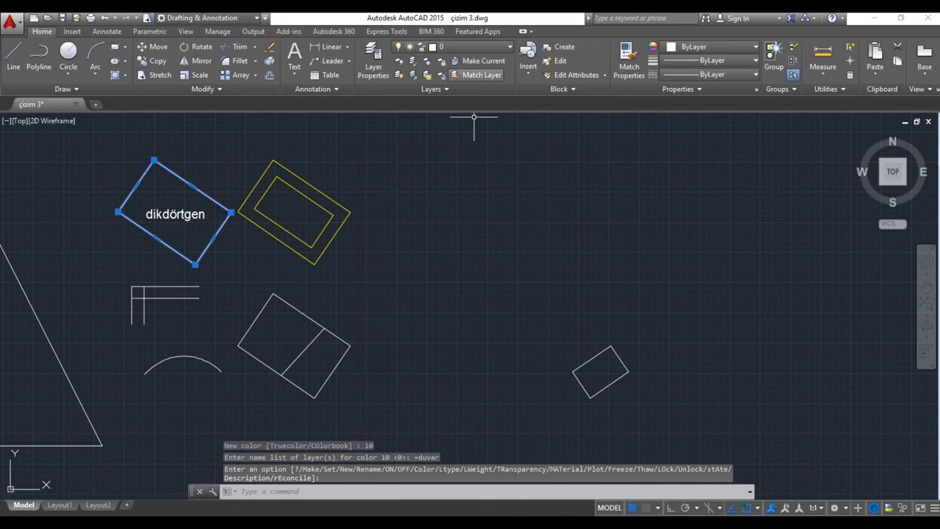
{"action": "left_click", "coordinate": [454, 46]}
{"action": "left_click", "coordinate": [470, 103]}
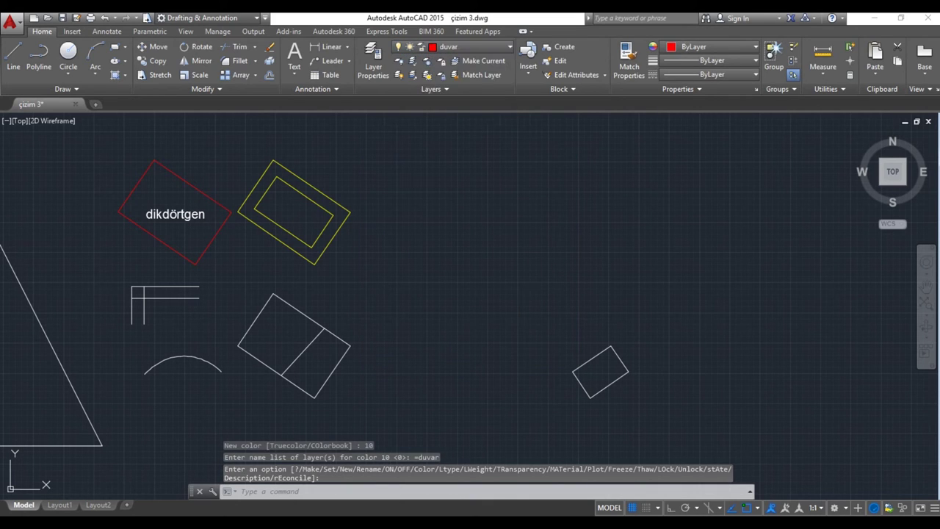
{"action": "key", "text": "Escape"}
{"action": "left_click", "coordinate": [100, 153]}
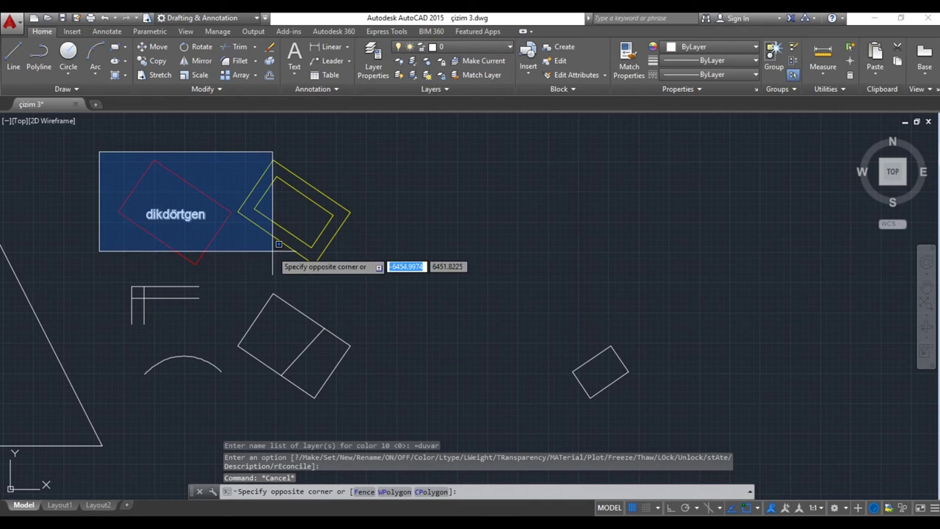
Move the labelled rectangle and its text over the yellow rectangles
{"action": "left_click", "coordinate": [238, 274]}
{"action": "left_click", "coordinate": [151, 46]}
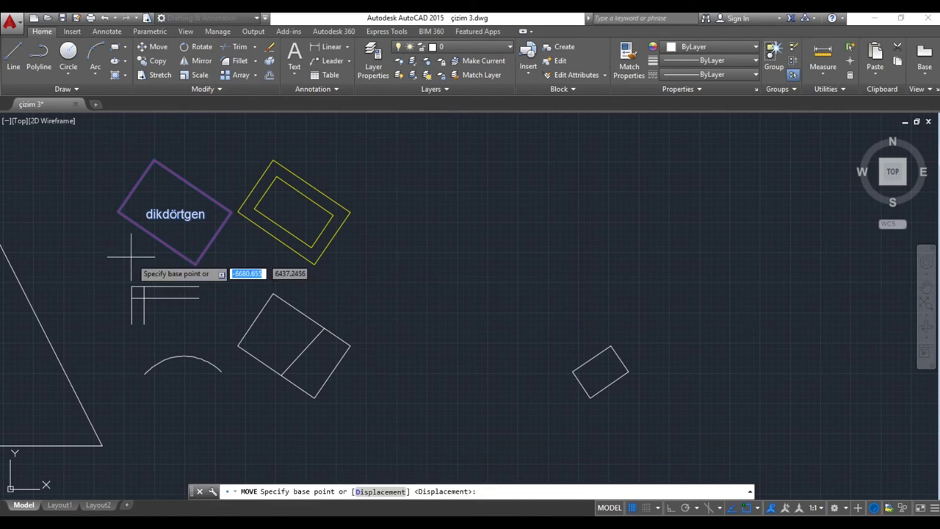
{"action": "left_click", "coordinate": [127, 255]}
{"action": "left_click", "coordinate": [282, 240]}
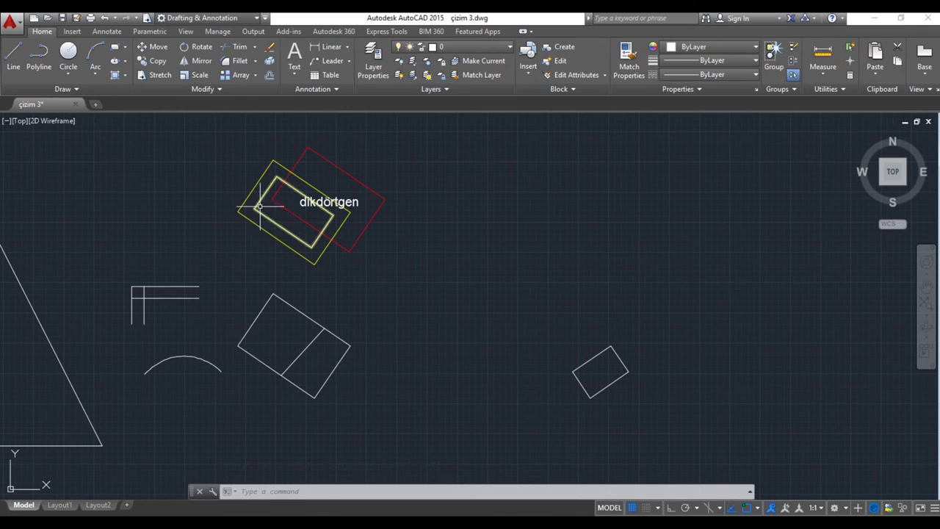
{"action": "scroll", "coordinate": [279, 191], "scroll_direction": "up", "scroll_amount": 5}
{"action": "scroll", "coordinate": [309, 191], "scroll_direction": "down", "scroll_amount": 1}
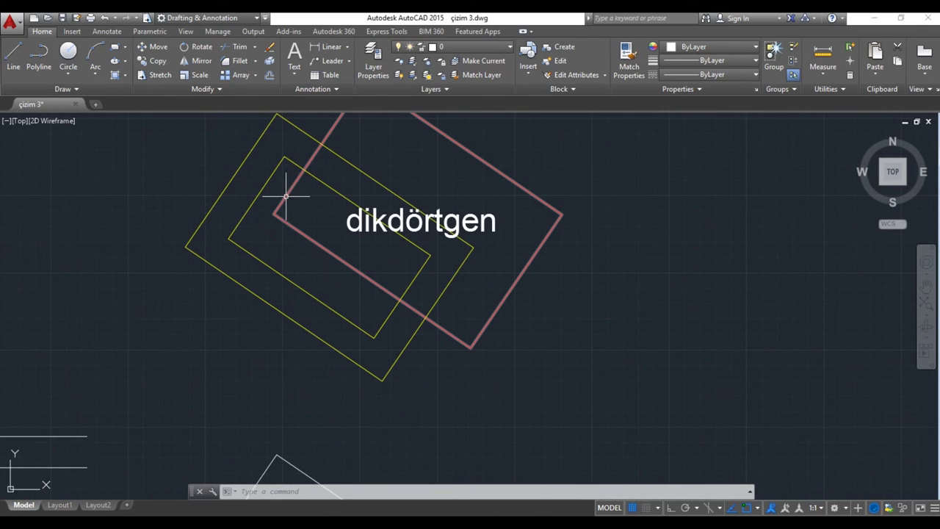
Turn the duvar layer off and back on, then open the Layer Properties Manager
{"action": "left_click", "coordinate": [470, 46]}
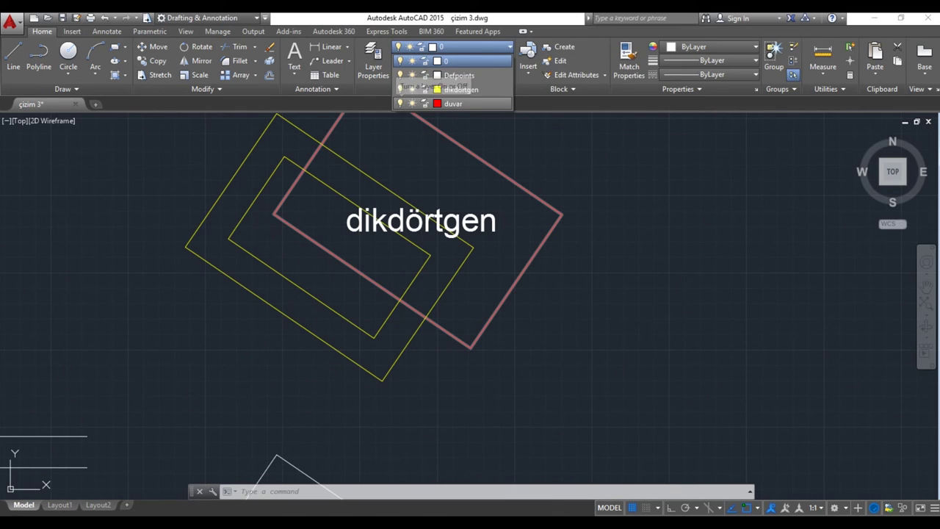
{"action": "left_click", "coordinate": [400, 104]}
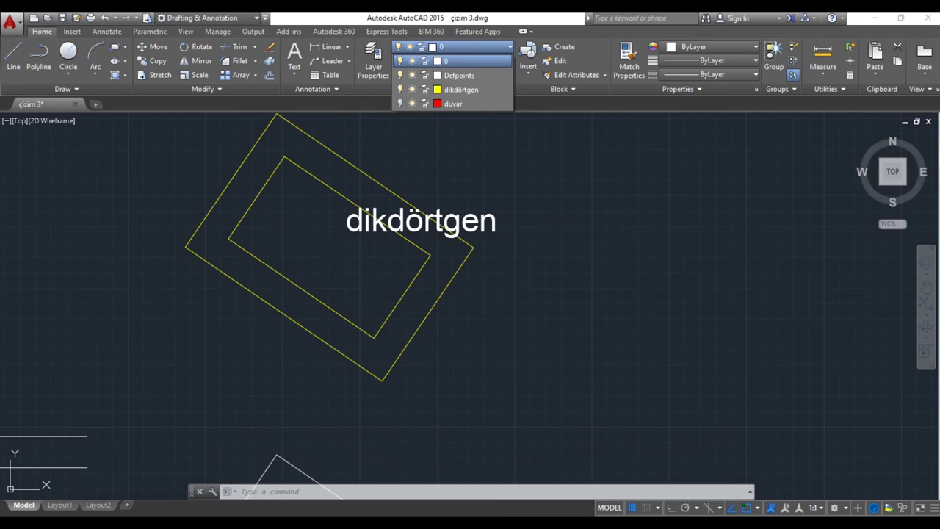
{"action": "left_click", "coordinate": [400, 103]}
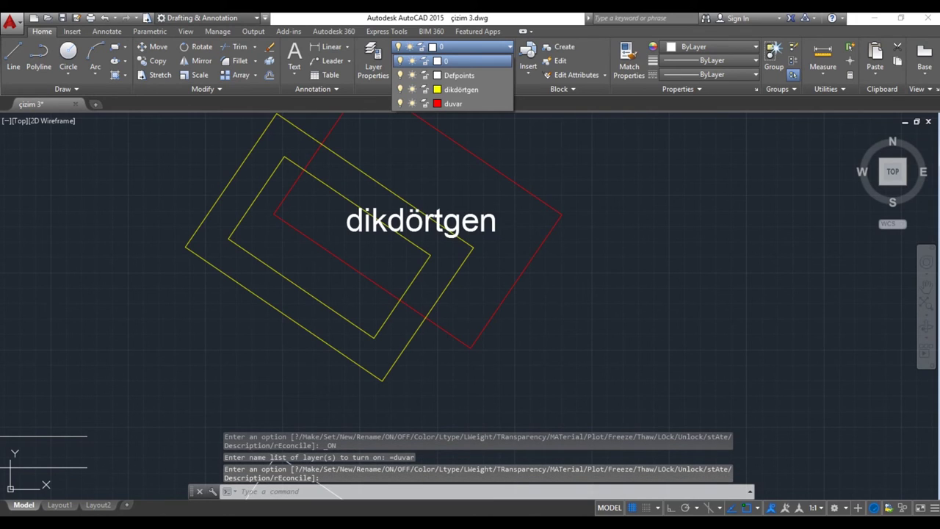
{"action": "left_click", "coordinate": [373, 63]}
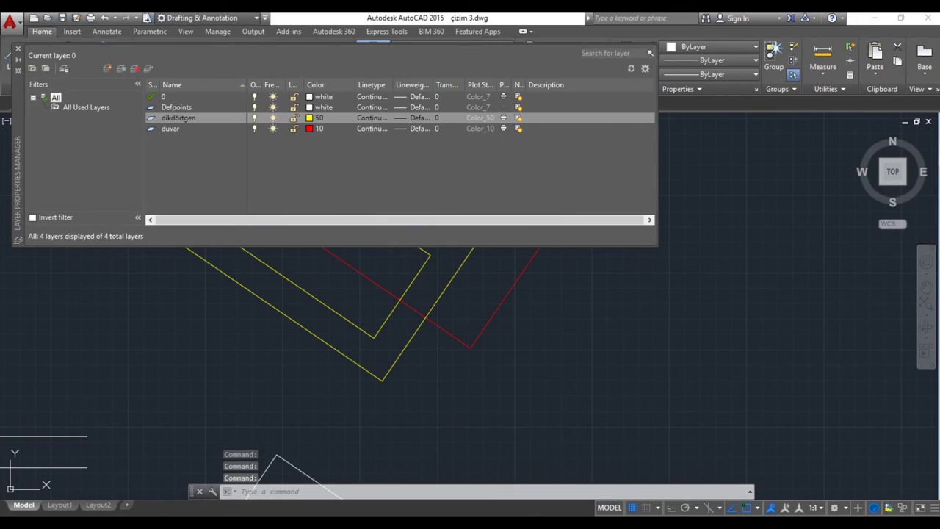
Create a new layer named yazı with blue colour 160
{"action": "key", "text": "alt+n"}
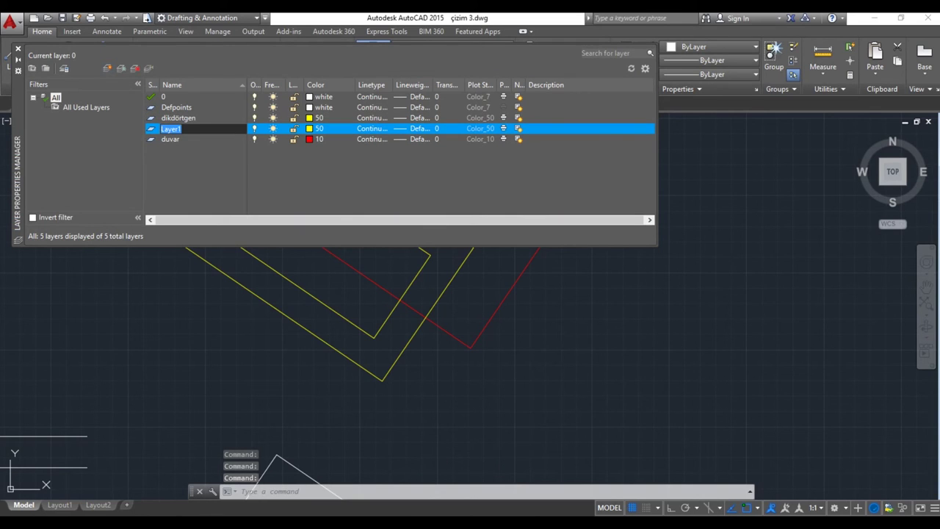
{"action": "type", "text": "yazı"}
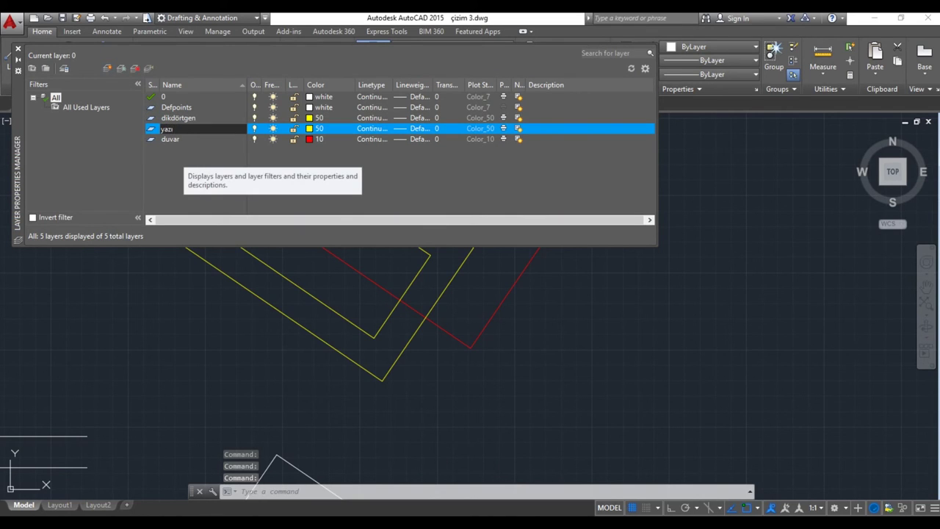
{"action": "left_click", "coordinate": [318, 129]}
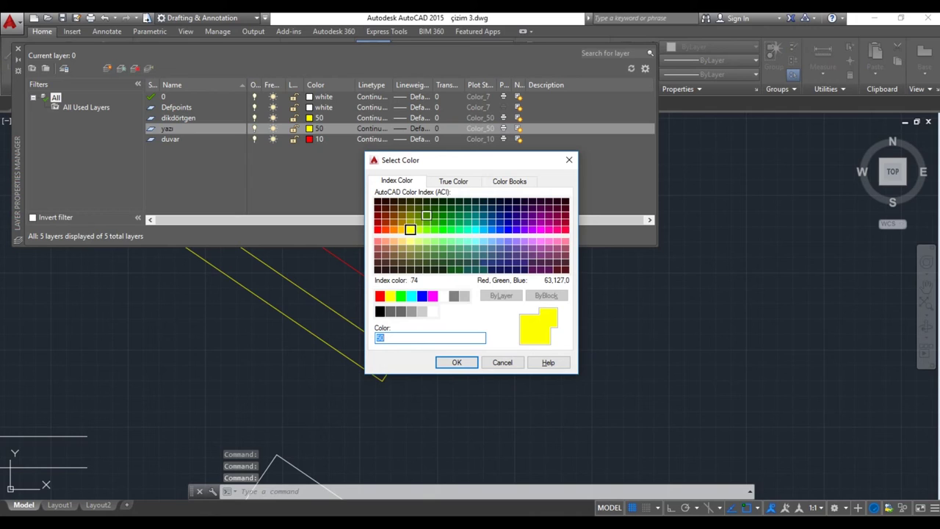
{"action": "left_click", "coordinate": [434, 216]}
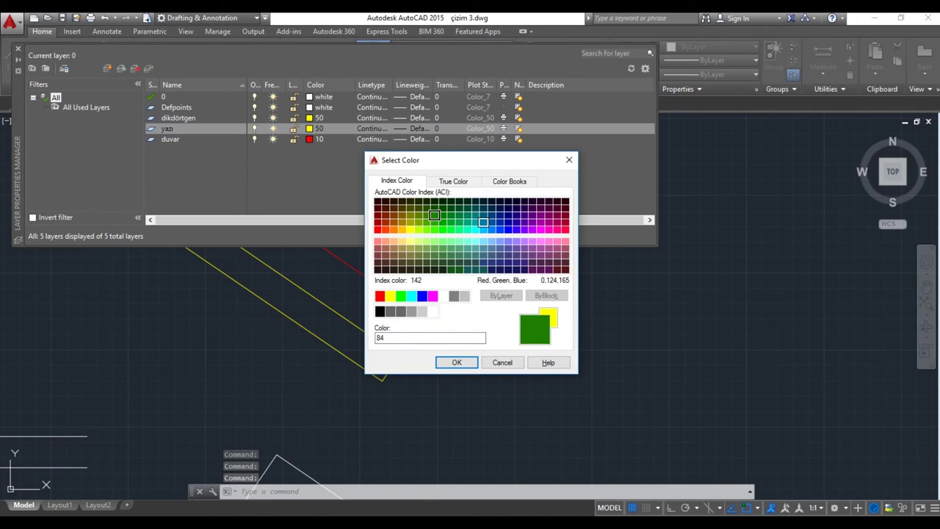
{"action": "left_click", "coordinate": [499, 230]}
{"action": "left_click", "coordinate": [456, 362]}
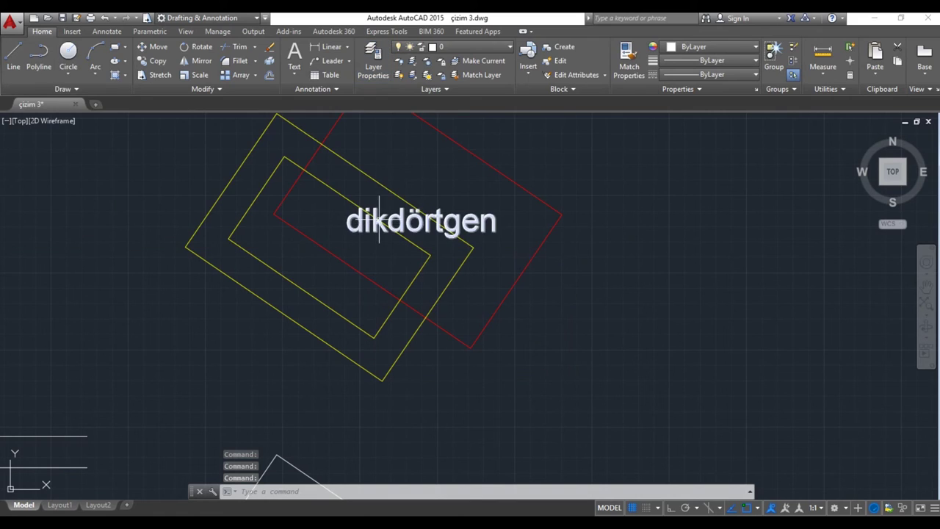
Put the dikdörtgen text on the yazı layer so it turns blue
{"action": "left_click", "coordinate": [361, 219]}
{"action": "left_click", "coordinate": [360, 246]}
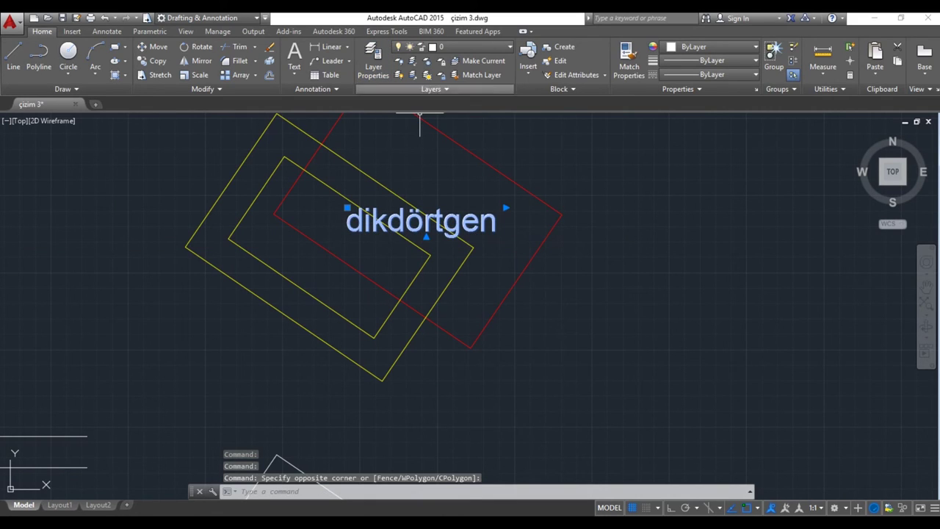
{"action": "left_click", "coordinate": [470, 47]}
{"action": "left_click", "coordinate": [450, 82]}
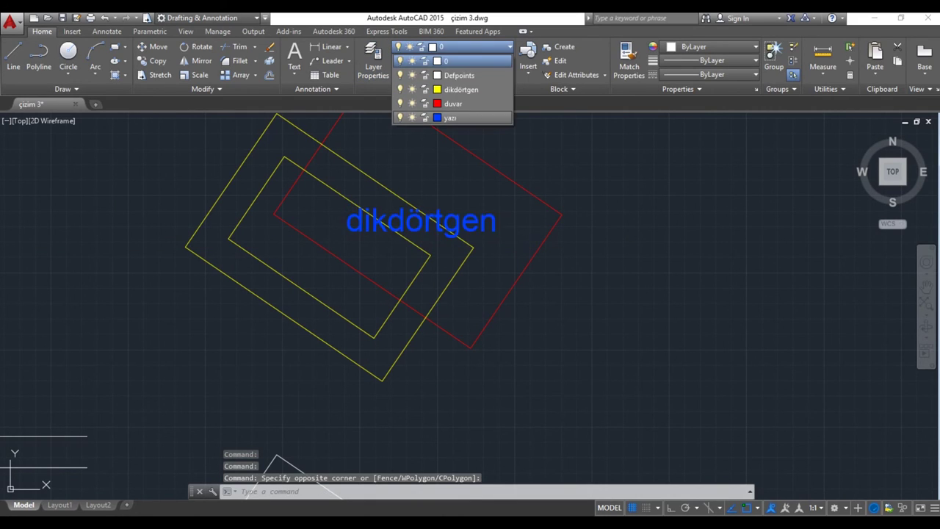
{"action": "key", "text": "Escape"}
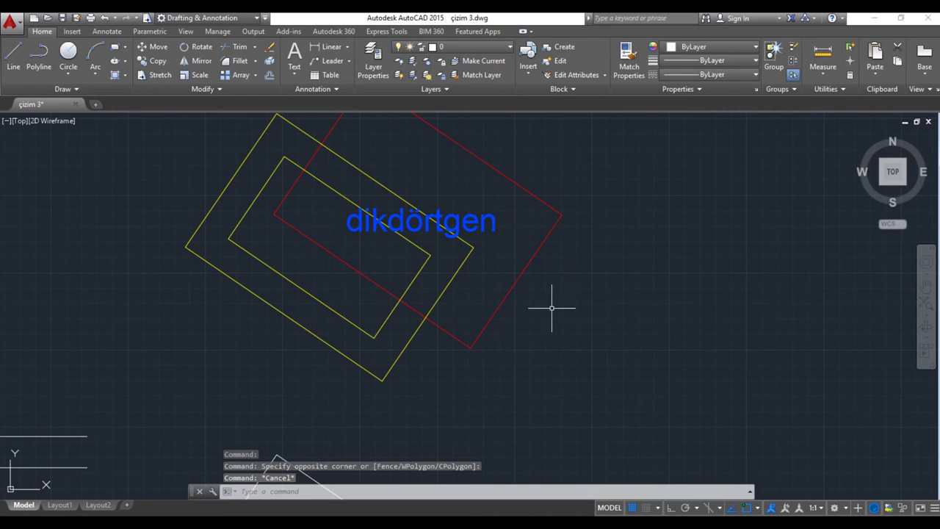
Turn off the duvar and yazı layers, hiding the red rectangle and blue text
{"action": "middle_click_drag", "start_coordinate": [403, 260], "coordinate": [398, 292]}
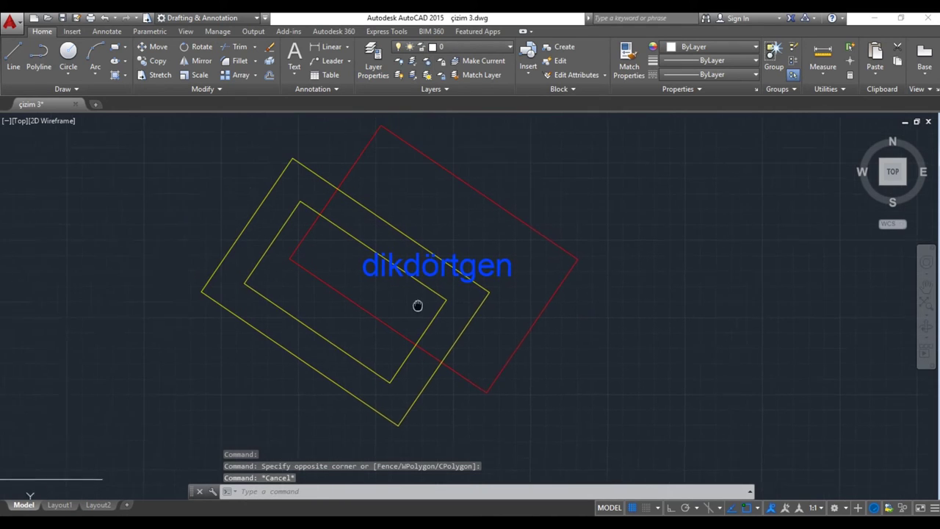
{"action": "scroll", "coordinate": [397, 293], "scroll_direction": "up", "scroll_amount": 2}
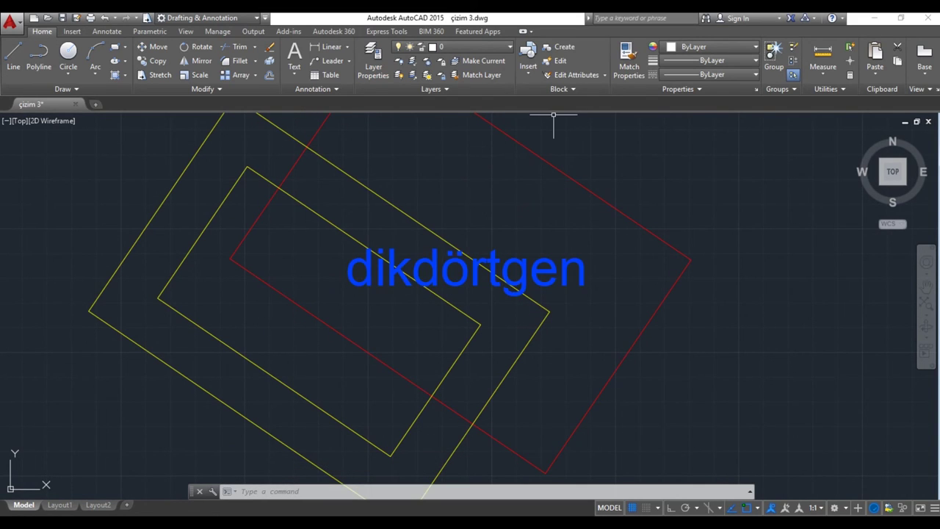
{"action": "left_click", "coordinate": [477, 47]}
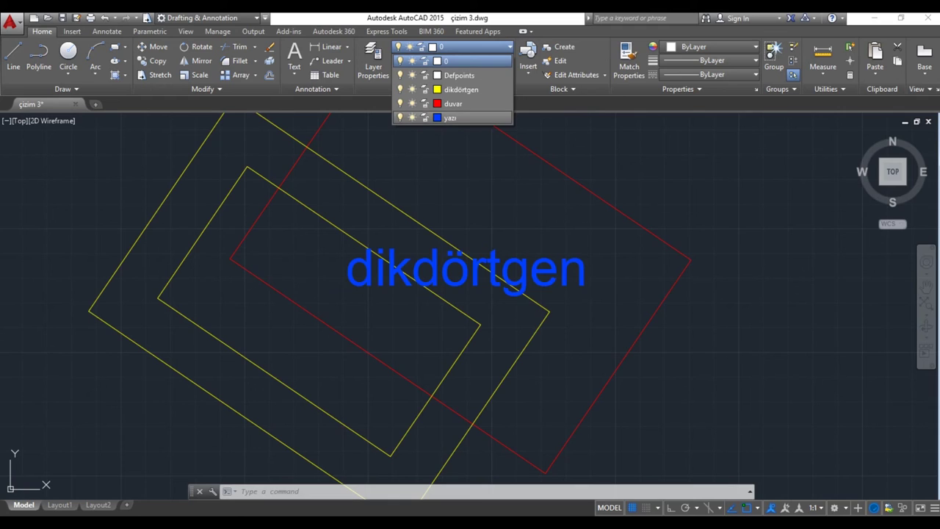
{"action": "left_click", "coordinate": [400, 104]}
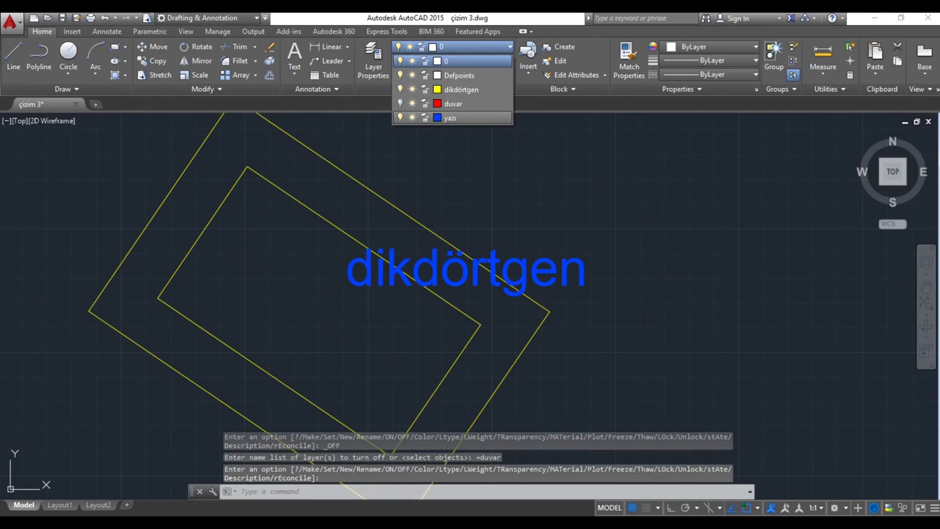
{"action": "left_click", "coordinate": [400, 117]}
Start a circle with the C command, centred inside the yellow rectangles
{"action": "mouse_move", "coordinate": [437, 252]}
{"action": "middle_mouse_down"}
{"action": "mouse_move", "coordinate": [466, 254]}
{"action": "mouse_move", "coordinate": [481, 223]}
{"action": "middle_mouse_up"}
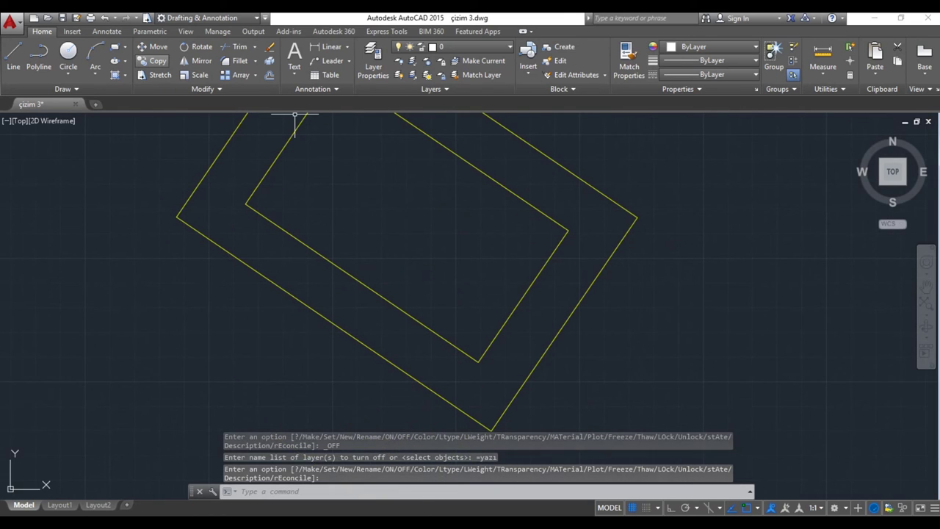
{"action": "type", "text": "c"}
{"action": "key", "text": "Return"}
{"action": "left_click", "coordinate": [475, 227]}
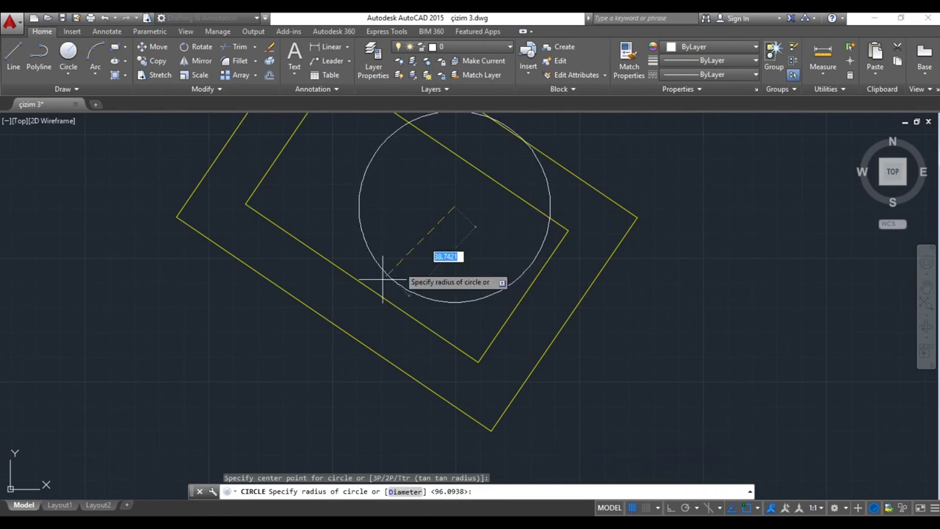
Finish the circle's radius and switch the duvar and yazı layers back on
{"action": "left_click", "coordinate": [350, 316]}
{"action": "middle_click_drag", "start_coordinate": [483, 230], "coordinate": [434, 323]}
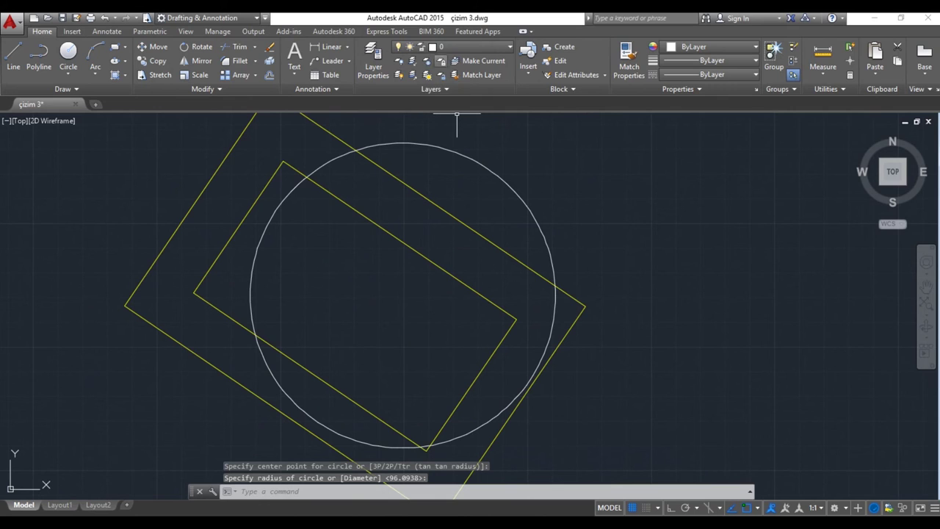
{"action": "left_click", "coordinate": [471, 46]}
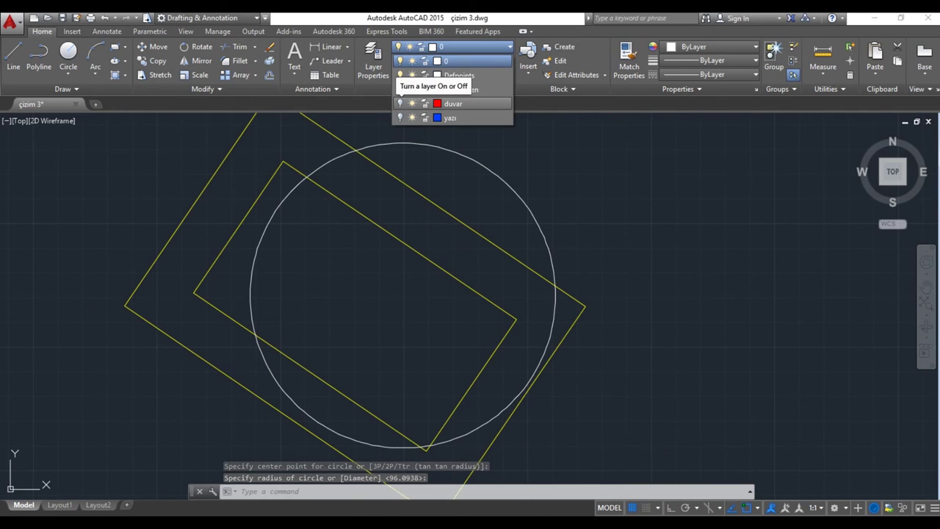
{"action": "left_click", "coordinate": [400, 89]}
{"action": "left_click", "coordinate": [399, 117]}
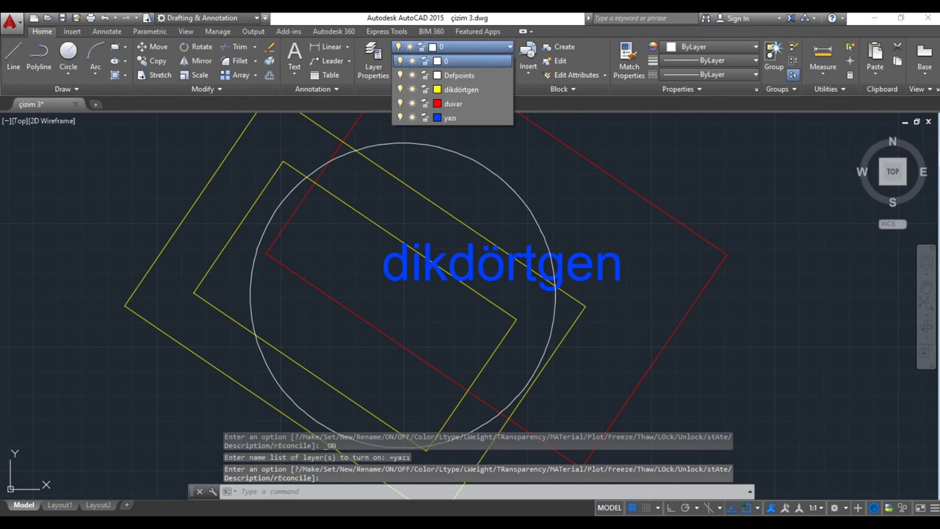
Zoom out and pan so the whole drawing is visible
{"action": "scroll", "coordinate": [623, 253], "scroll_direction": "down", "scroll_amount": 3}
{"action": "scroll", "coordinate": [618, 262], "scroll_direction": "down", "scroll_amount": 5}
{"action": "middle_click_drag", "start_coordinate": [604, 306], "coordinate": [489, 241]}
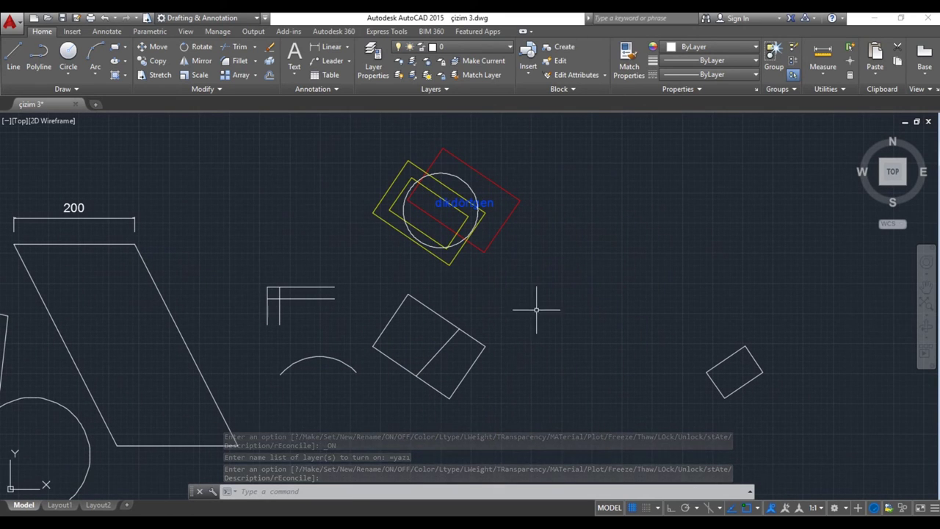
{"action": "scroll", "coordinate": [503, 286], "scroll_direction": "down", "scroll_amount": 3}
{"action": "middle_click_drag", "start_coordinate": [504, 294], "coordinate": [449, 269]}
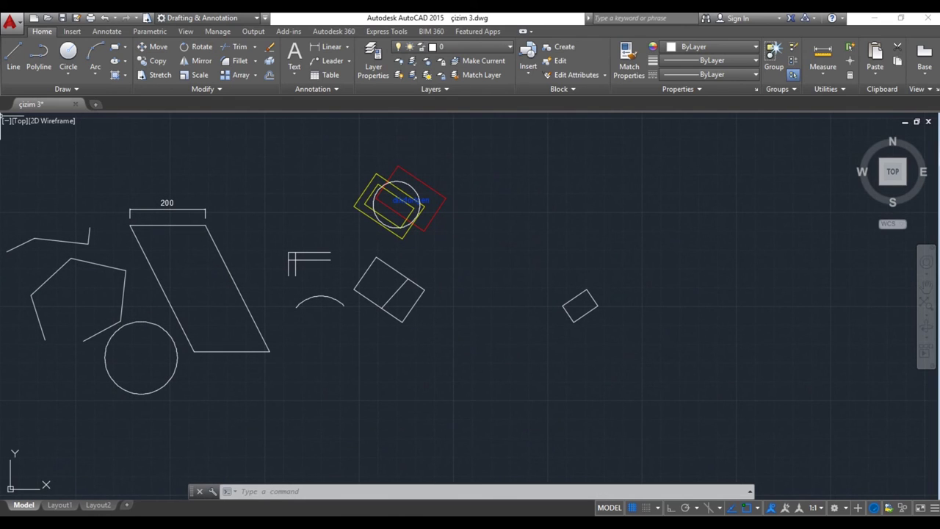
Open Save Drawing As for çizim 3.dwg and browse the file format list
{"action": "left_click", "coordinate": [10, 22]}
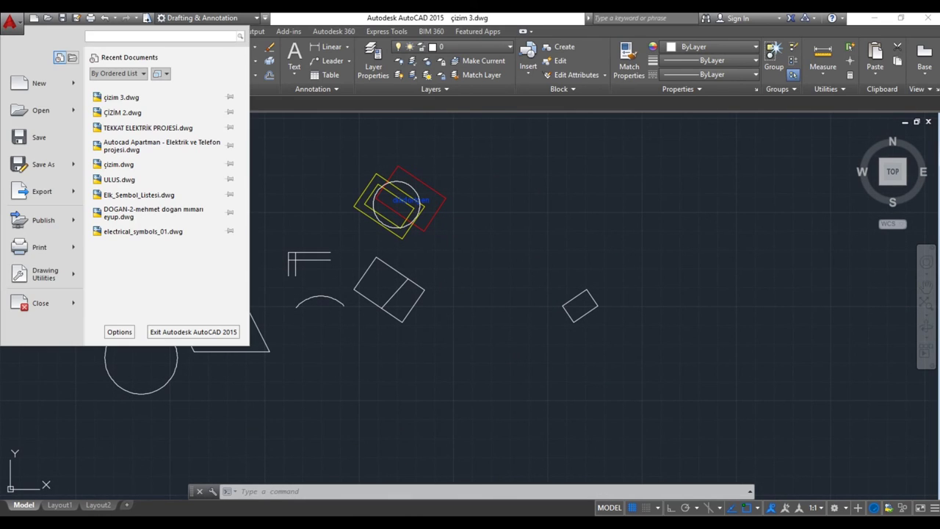
{"action": "left_click", "coordinate": [43, 163]}
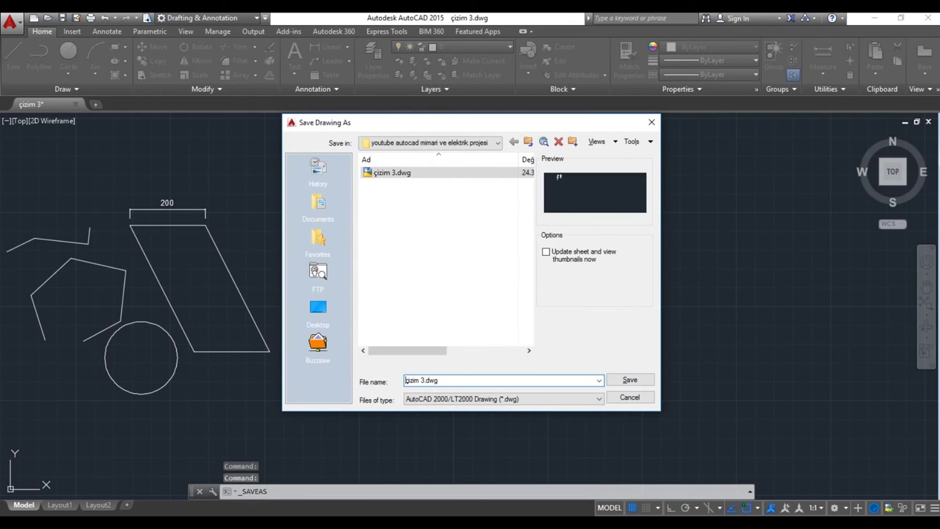
{"action": "key", "text": "Tab"}
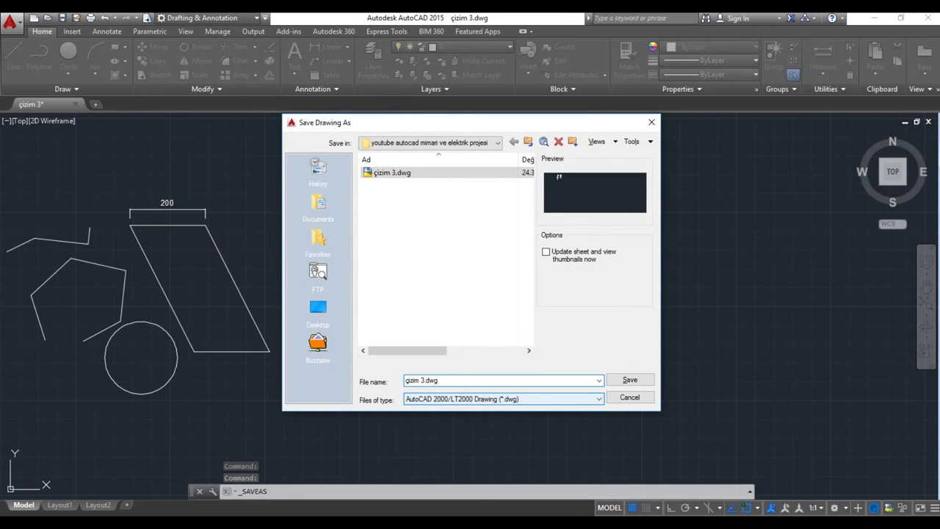
{"action": "key", "text": "alt+Down"}
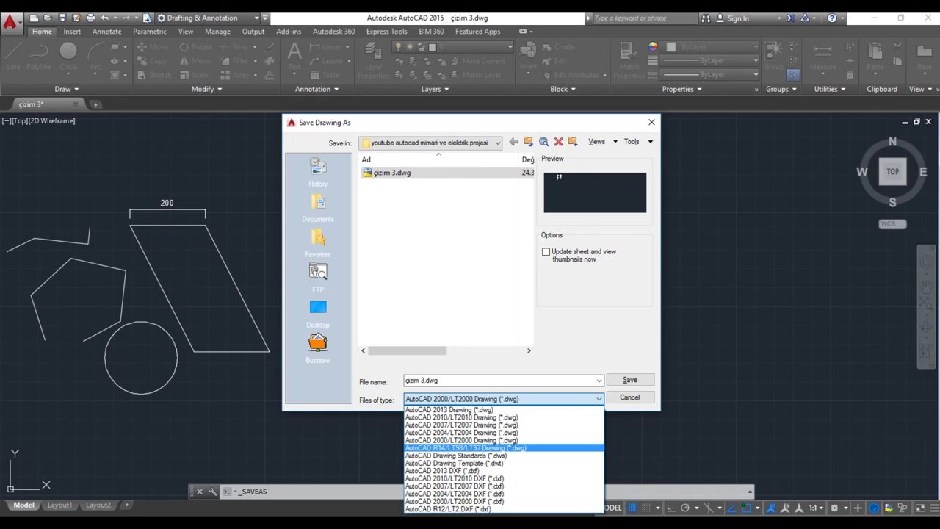
{"action": "key", "text": "Return"}
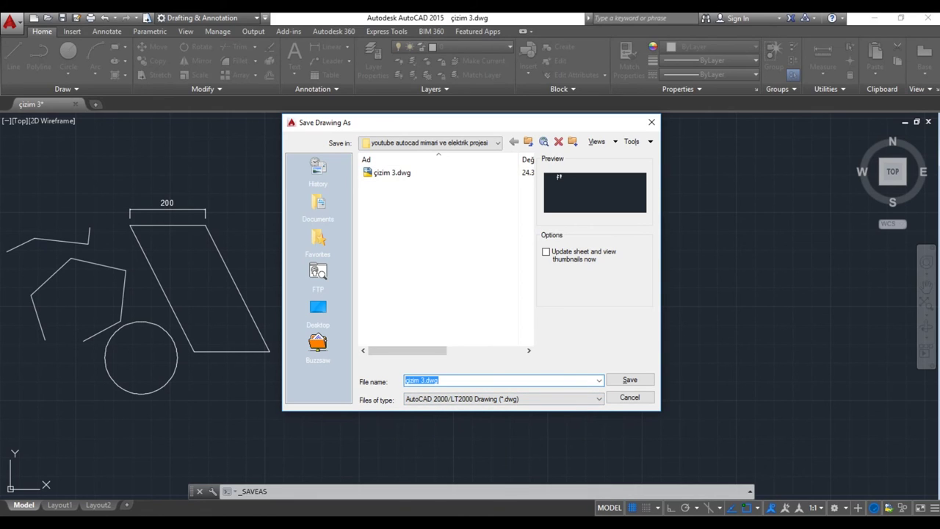
Save as AutoCAD 2007/LT2007 Drawing format, replacing the existing çizim 3.dwg
{"action": "left_click", "coordinate": [503, 399]}
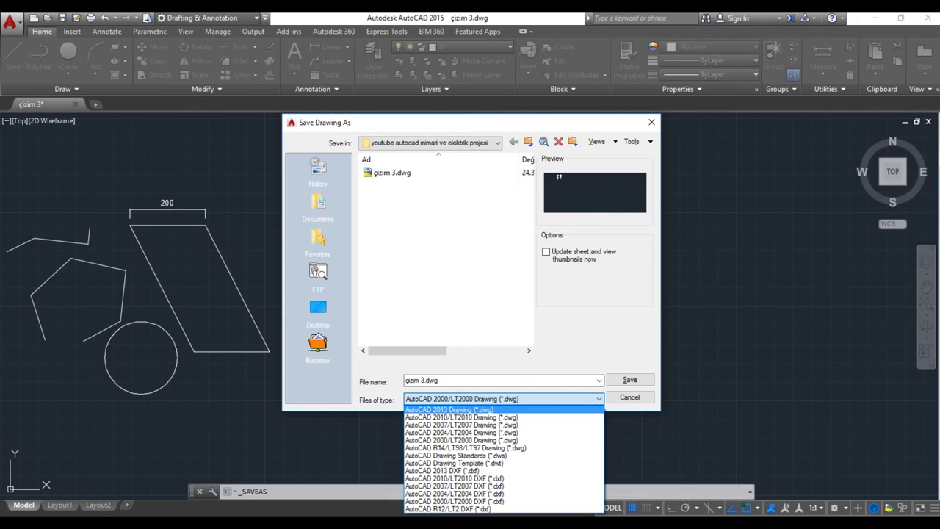
{"action": "key", "text": "Return"}
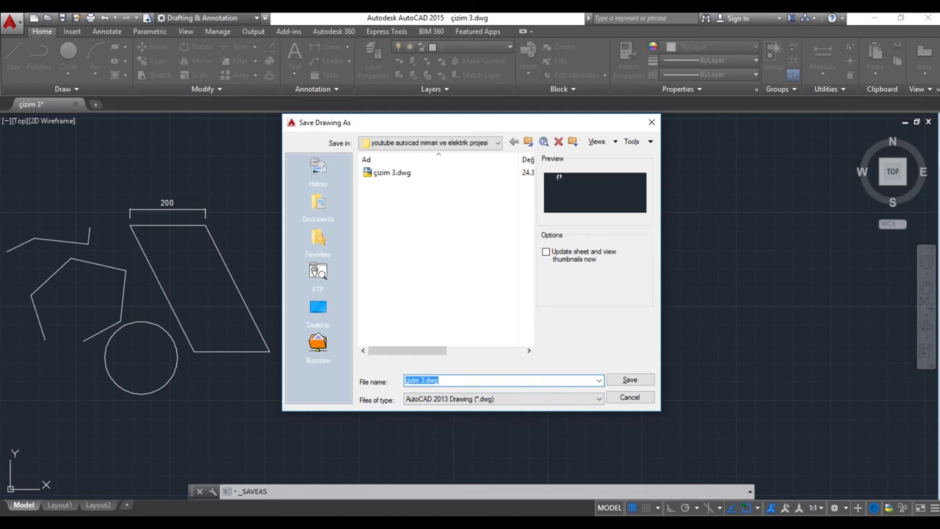
{"action": "left_click", "coordinate": [503, 399]}
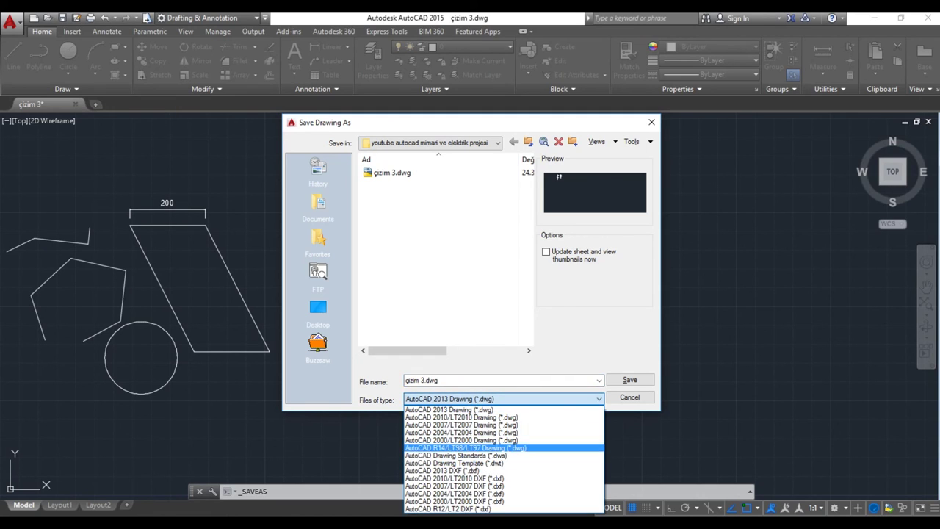
{"action": "key", "text": "Return"}
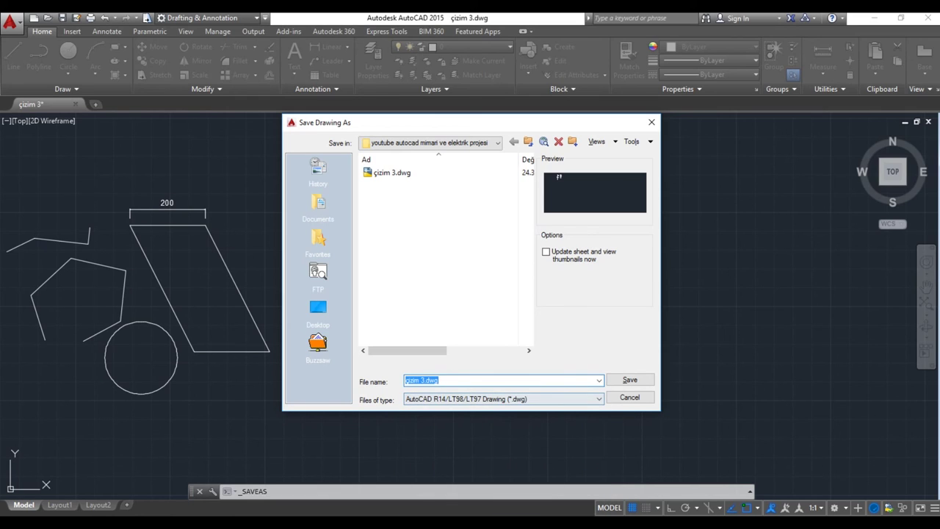
{"action": "left_click", "coordinate": [503, 398]}
{"action": "left_click", "coordinate": [503, 424]}
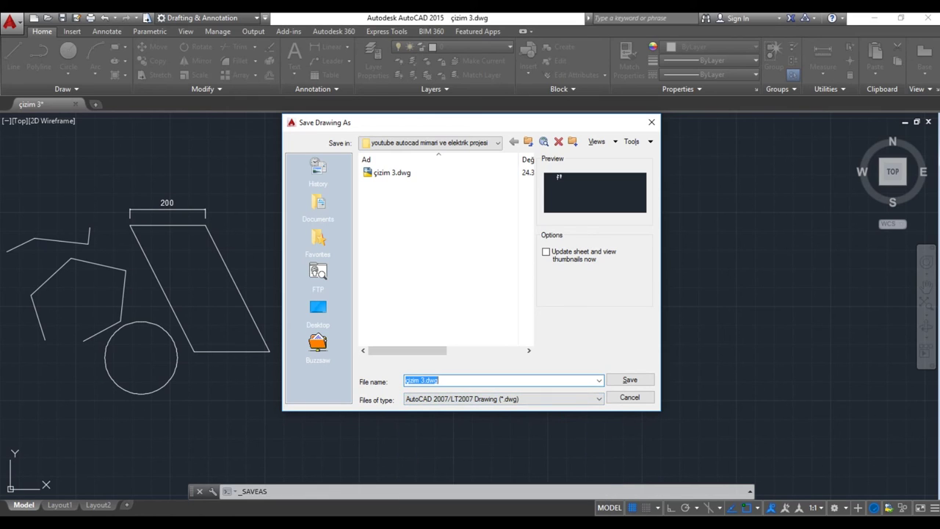
{"action": "left_click", "coordinate": [630, 380]}
{"action": "left_click", "coordinate": [447, 301]}
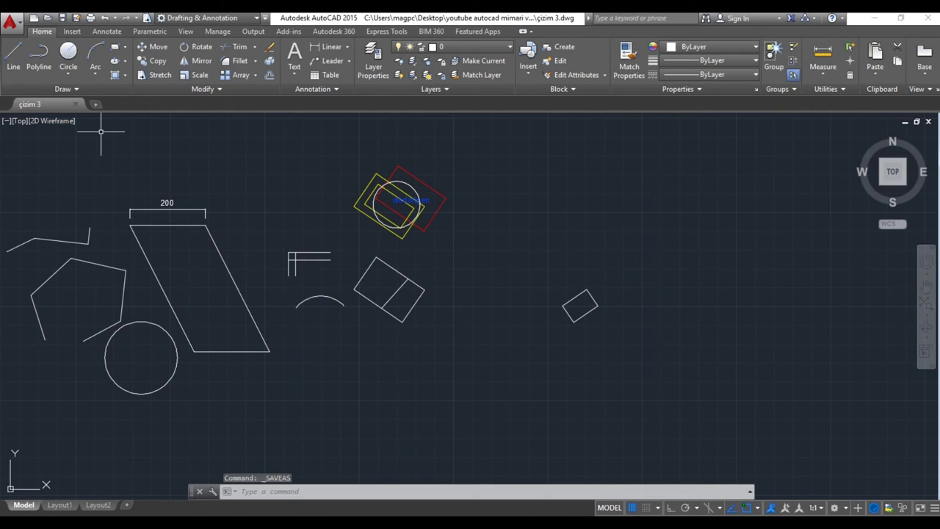
{"action": "left_click", "coordinate": [11, 22]}
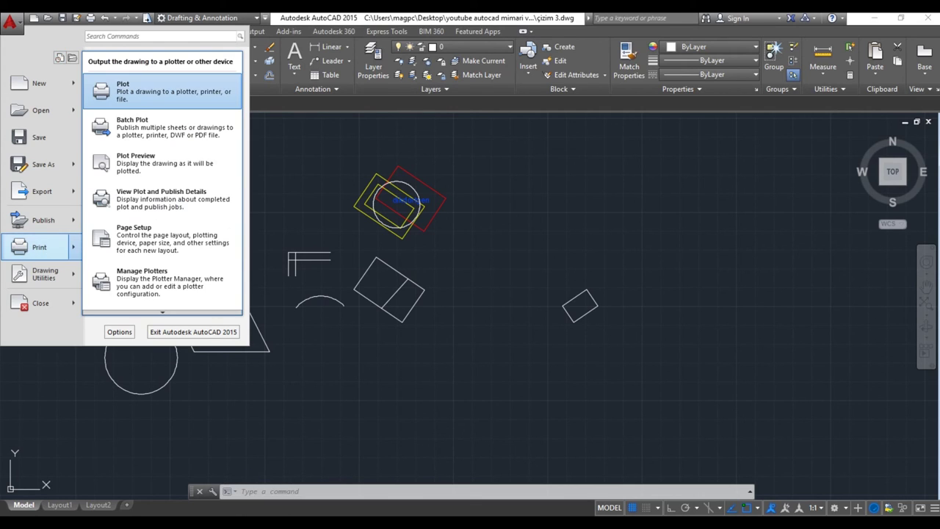
Start a plot and choose DWG To PDF.pc3 as the printer
{"action": "left_click", "coordinate": [147, 91]}
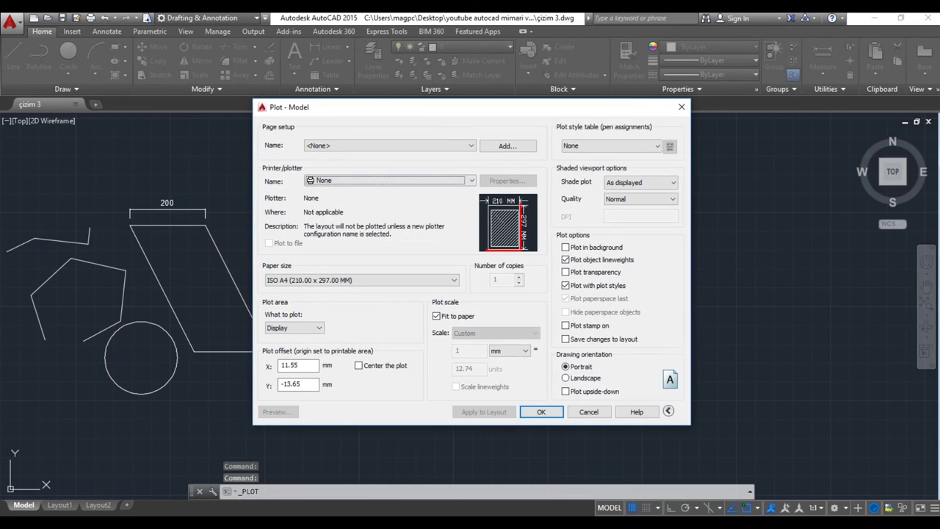
{"action": "left_click", "coordinate": [390, 180]}
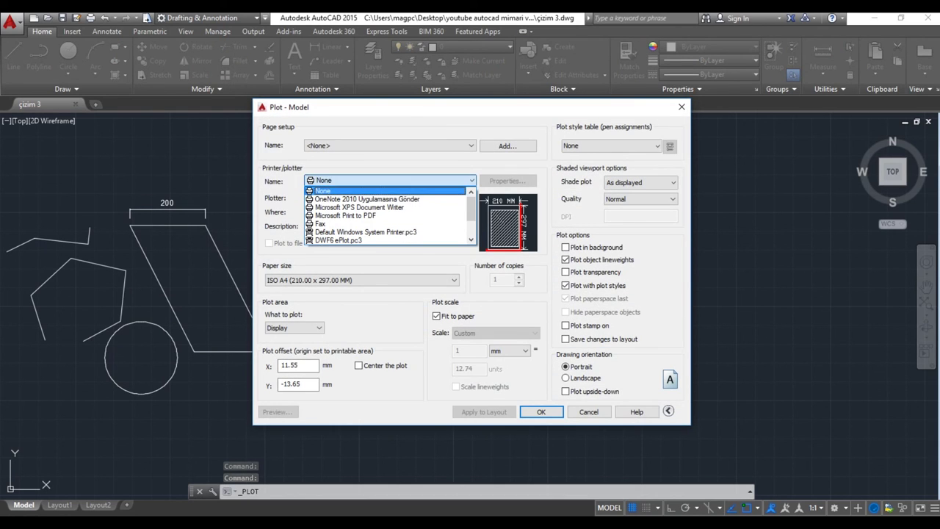
{"action": "left_click", "coordinate": [323, 190]}
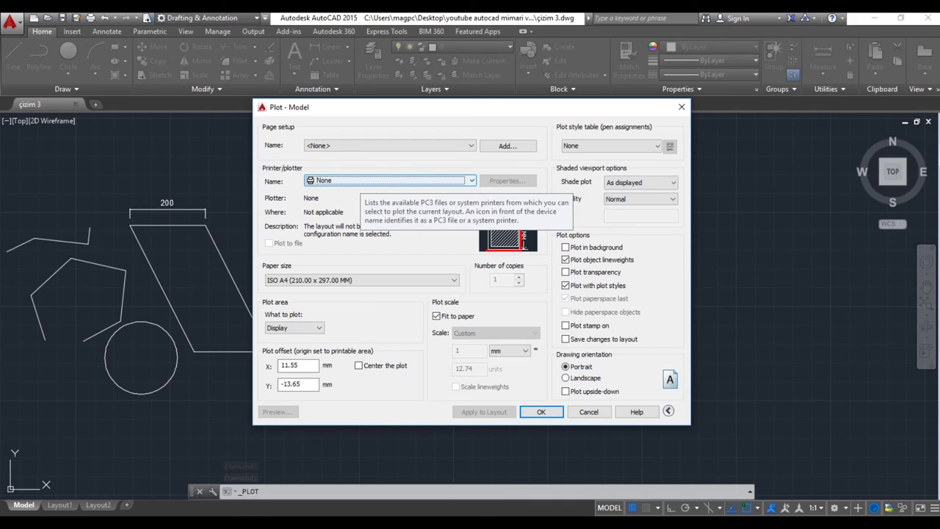
{"action": "left_click", "coordinate": [360, 180]}
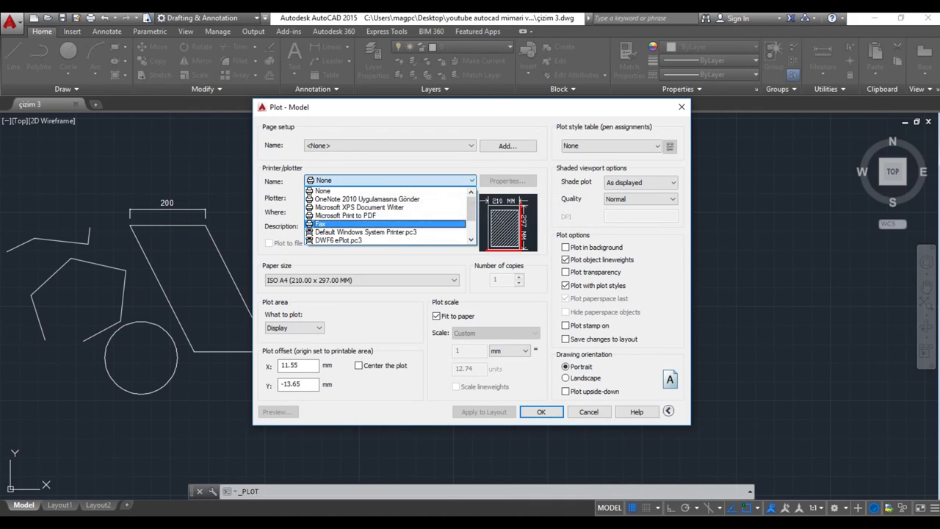
{"action": "scroll", "coordinate": [389, 215], "scroll_direction": "down", "scroll_amount": 1}
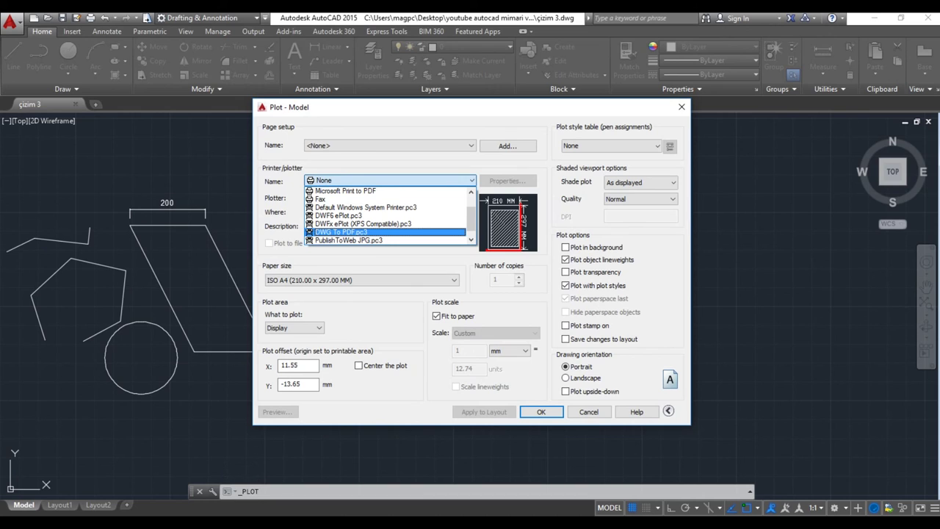
{"action": "left_click", "coordinate": [341, 231]}
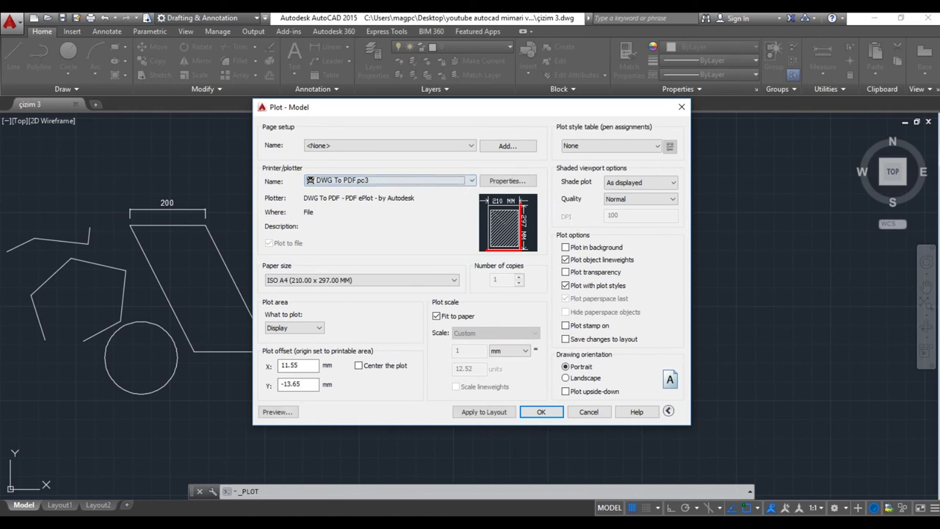
Set paper size to ISO expand A0 and What to plot to Window
{"action": "left_click", "coordinate": [360, 280]}
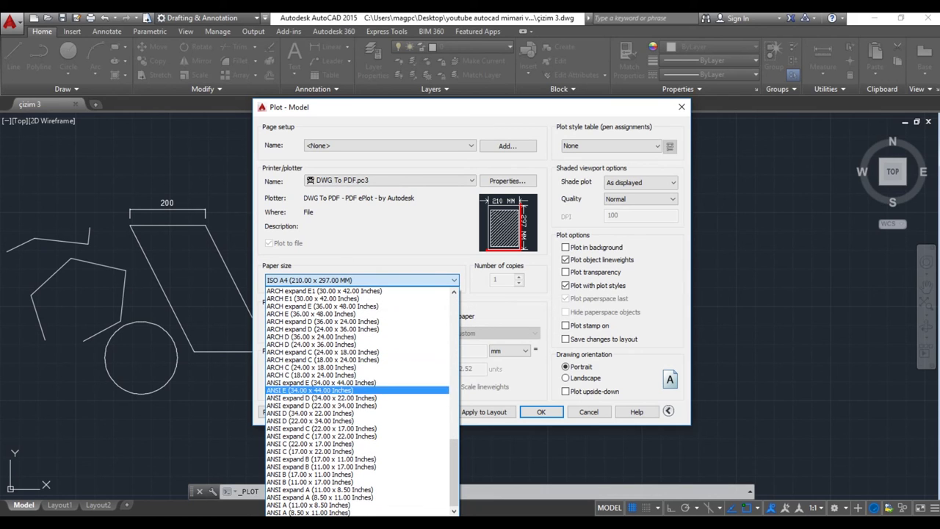
{"action": "scroll", "coordinate": [357, 396], "scroll_direction": "up", "scroll_amount": 2}
{"action": "scroll", "coordinate": [357, 396], "scroll_direction": "up", "scroll_amount": 4}
{"action": "scroll", "coordinate": [356, 394], "scroll_direction": "up", "scroll_amount": 2}
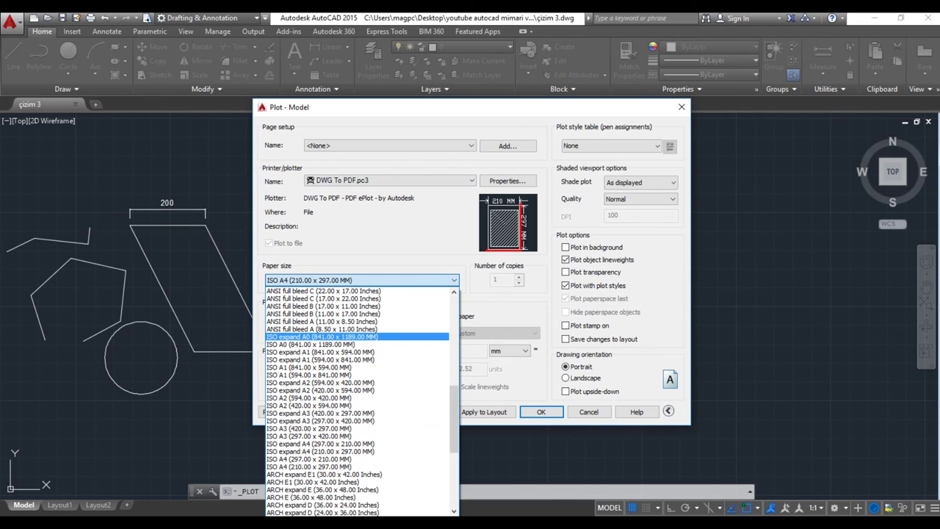
{"action": "left_click", "coordinate": [321, 336]}
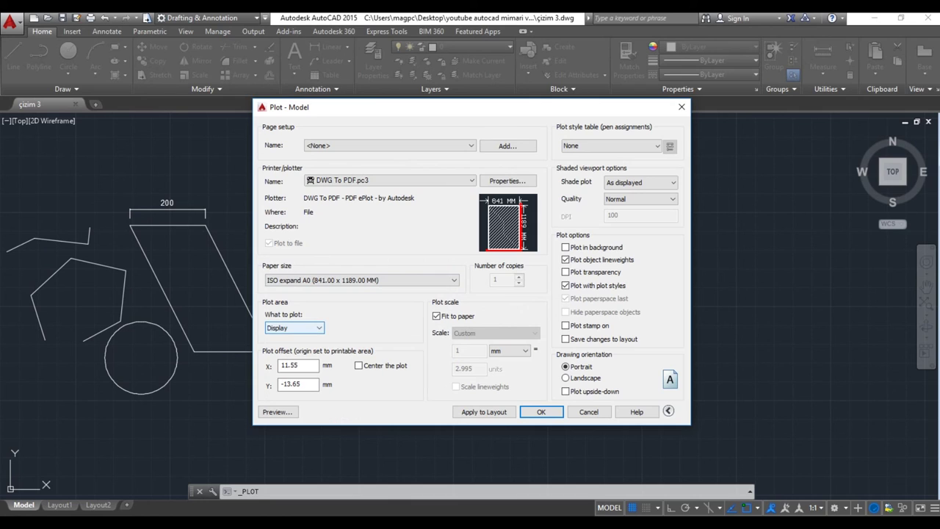
{"action": "left_click", "coordinate": [303, 327]}
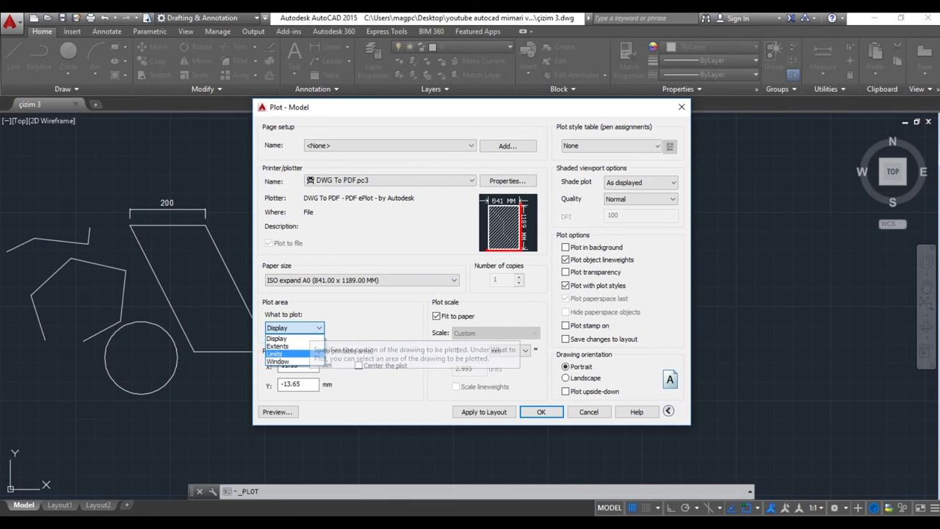
{"action": "left_click", "coordinate": [277, 361]}
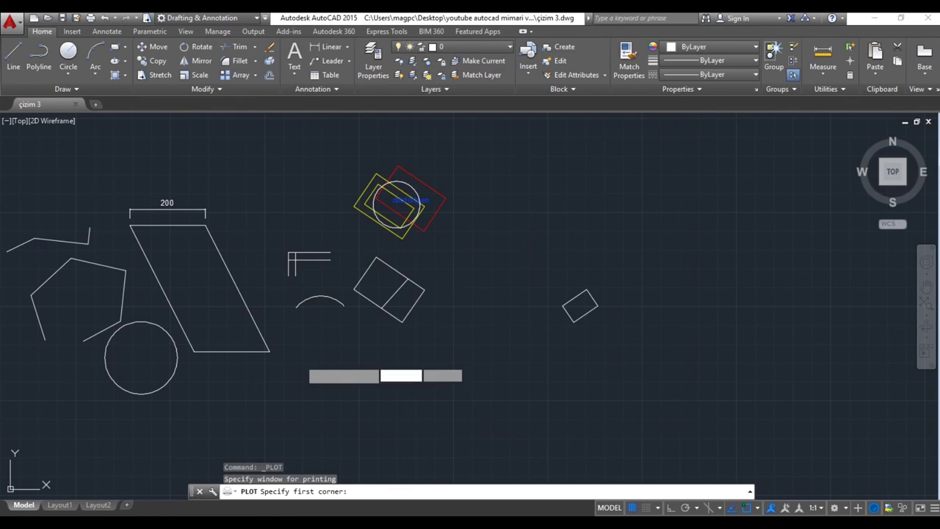
Window the rectangles and circle, centre the plot in landscape, and preview it
{"action": "left_click", "coordinate": [302, 152]}
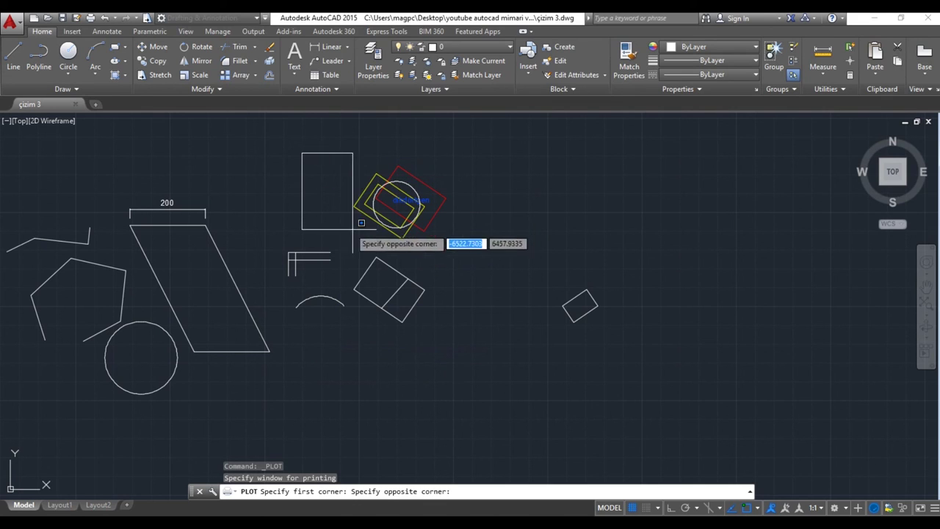
{"action": "left_click", "coordinate": [468, 244]}
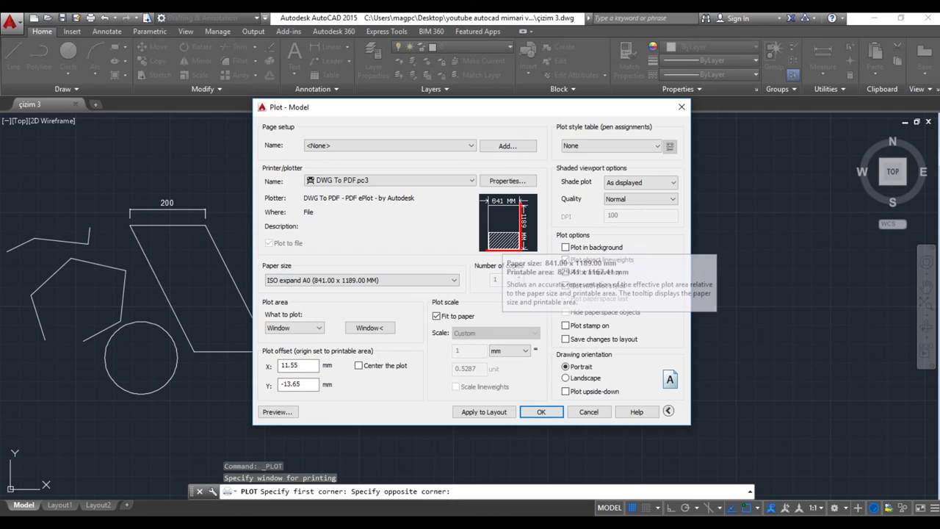
{"action": "left_click", "coordinate": [358, 365]}
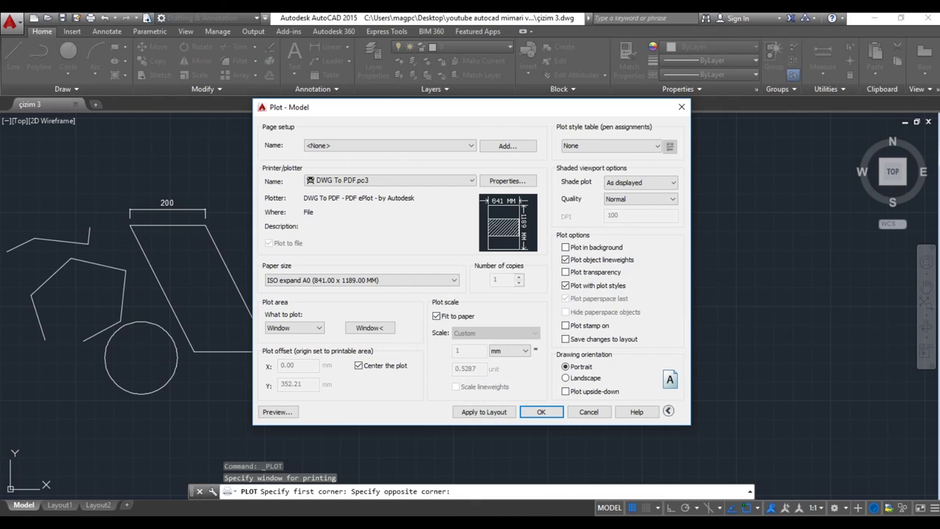
{"action": "left_click", "coordinate": [565, 378]}
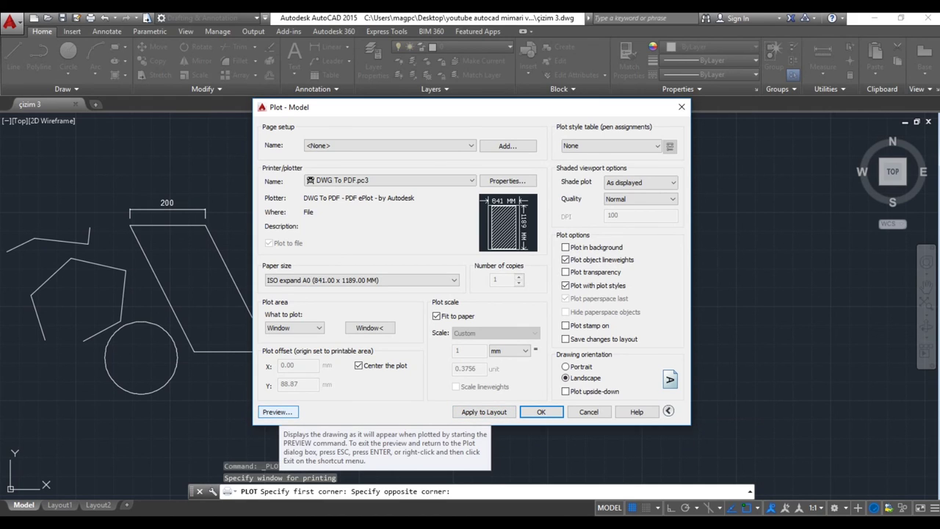
{"action": "left_click", "coordinate": [278, 412]}
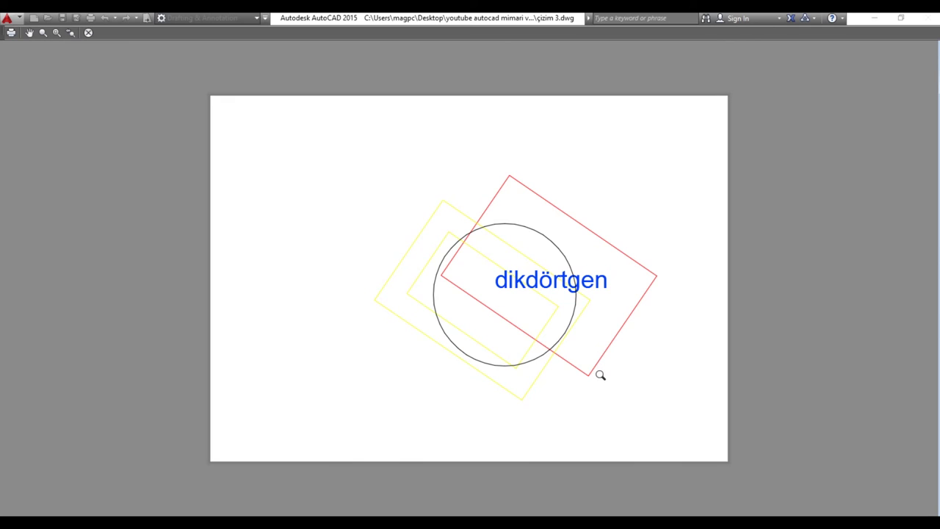
Accept the plot settings and save the plot as çizim 3-Model.pdf on the Desktop
{"action": "key", "text": "Escape"}
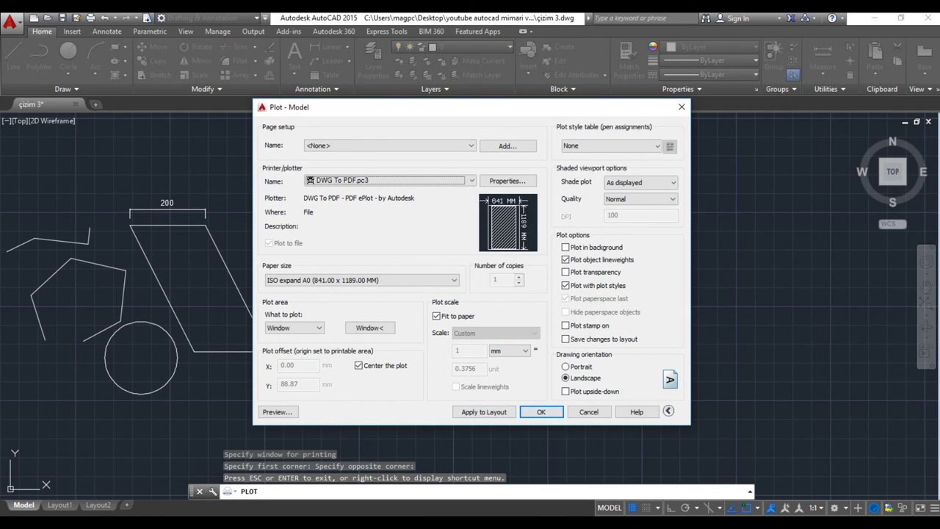
{"action": "key", "text": "Return"}
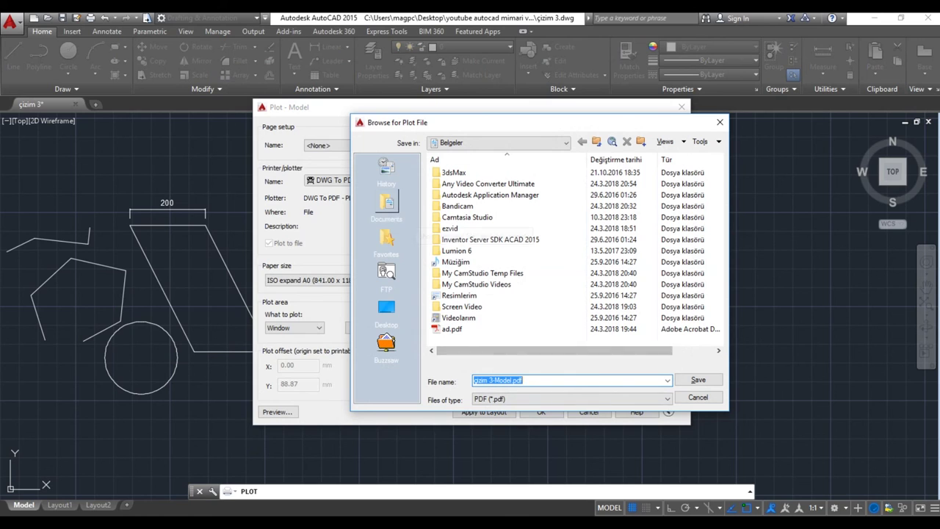
{"action": "left_click", "coordinate": [386, 308]}
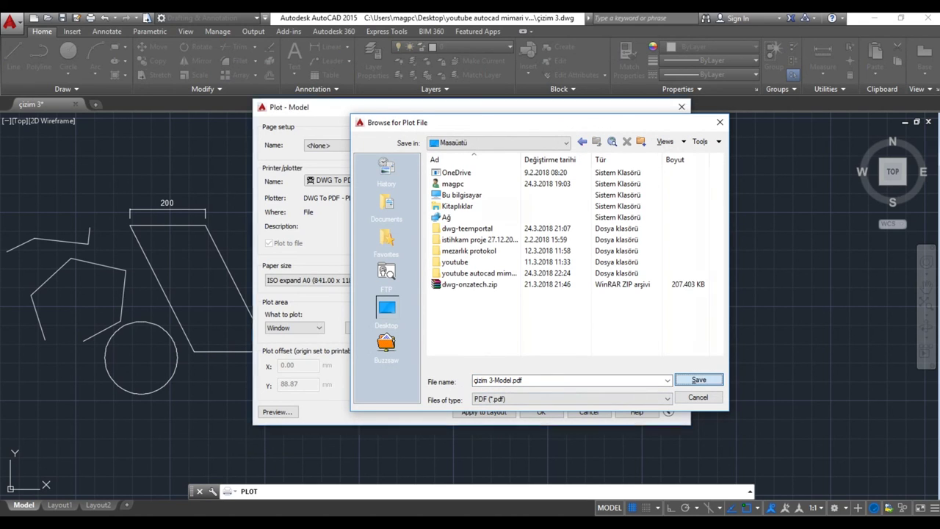
{"action": "left_click", "coordinate": [698, 380]}
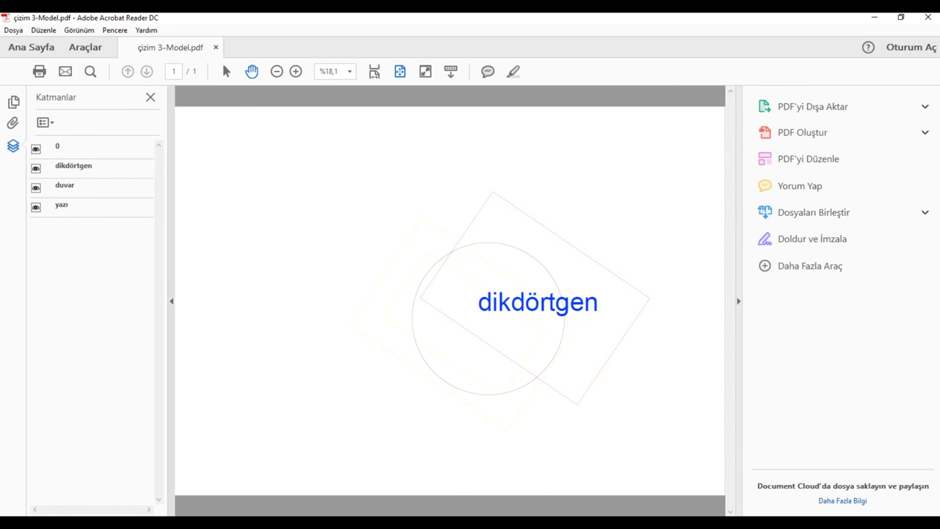
Hide Acrobat's Katmanlar layers panel, close the PDF, and re-center the AutoCAD drawing
{"action": "left_click", "coordinate": [172, 300]}
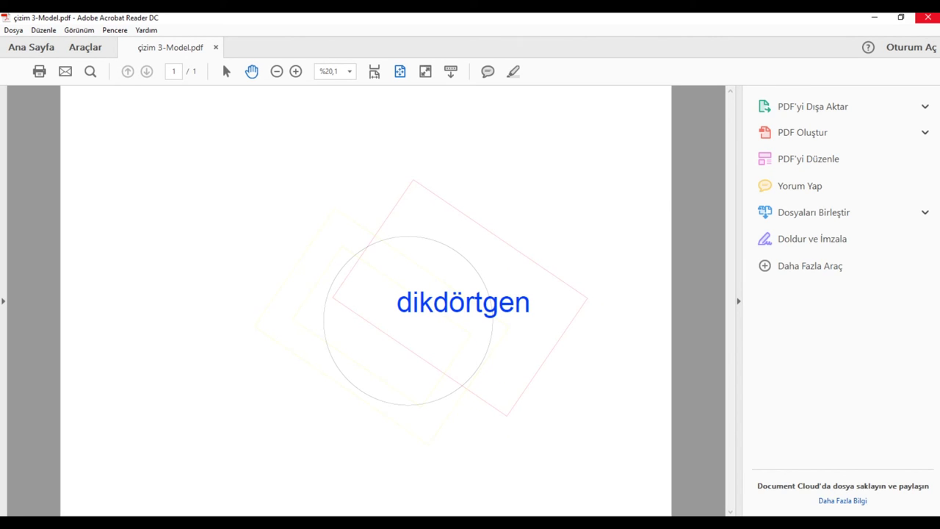
{"action": "left_click", "coordinate": [928, 17]}
{"action": "middle_click_drag", "start_coordinate": [376, 330], "coordinate": [514, 319]}
{"action": "scroll", "coordinate": [512, 315], "scroll_direction": "down", "scroll_amount": 3}
{"action": "middle_click_drag", "start_coordinate": [554, 342], "coordinate": [359, 372]}
{"action": "scroll", "coordinate": [342, 265], "scroll_direction": "up", "scroll_amount": 1}
{"action": "scroll", "coordinate": [330, 268], "scroll_direction": "up", "scroll_amount": 1}
{"action": "middle_click_drag", "start_coordinate": [411, 274], "coordinate": [442, 281]}
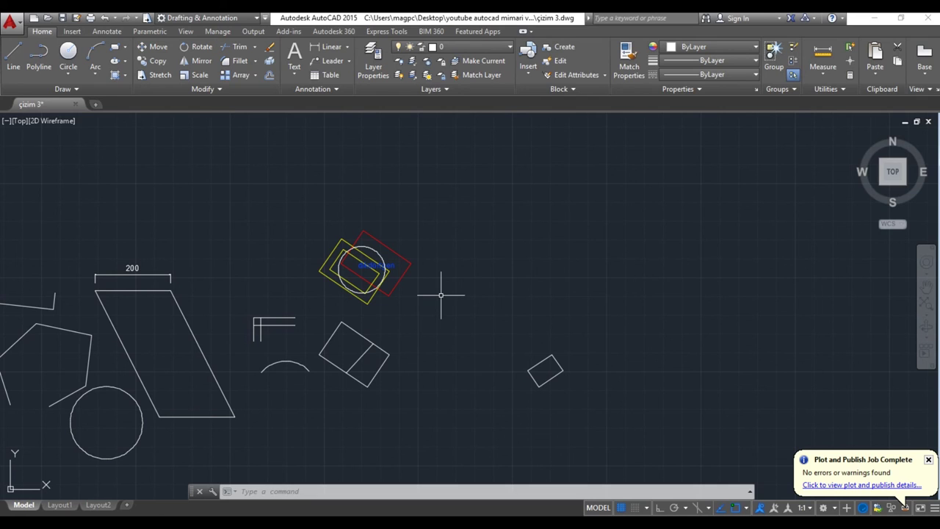
{"action": "mouse_move", "coordinate": [346, 325]}
{"action": "middle_mouse_down"}
{"action": "mouse_move", "coordinate": [399, 304]}
{"action": "mouse_move", "coordinate": [419, 309]}
{"action": "middle_mouse_up"}
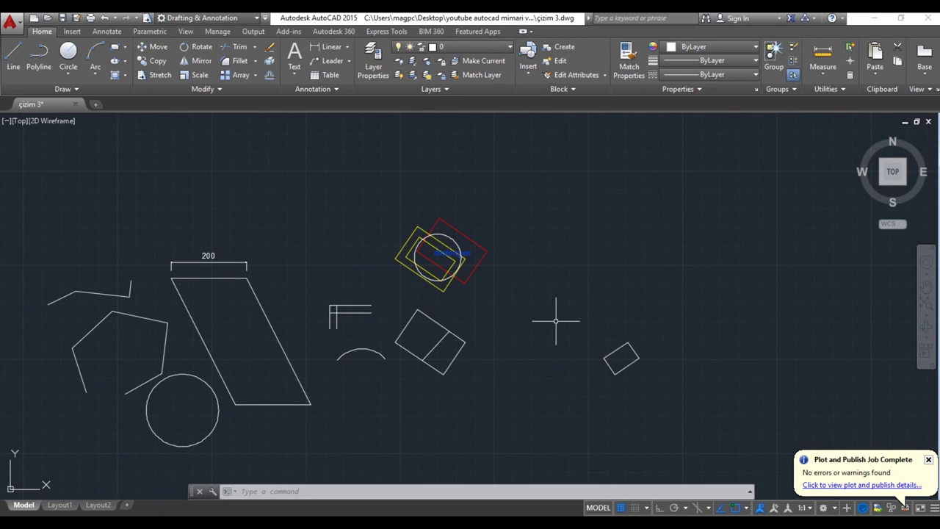